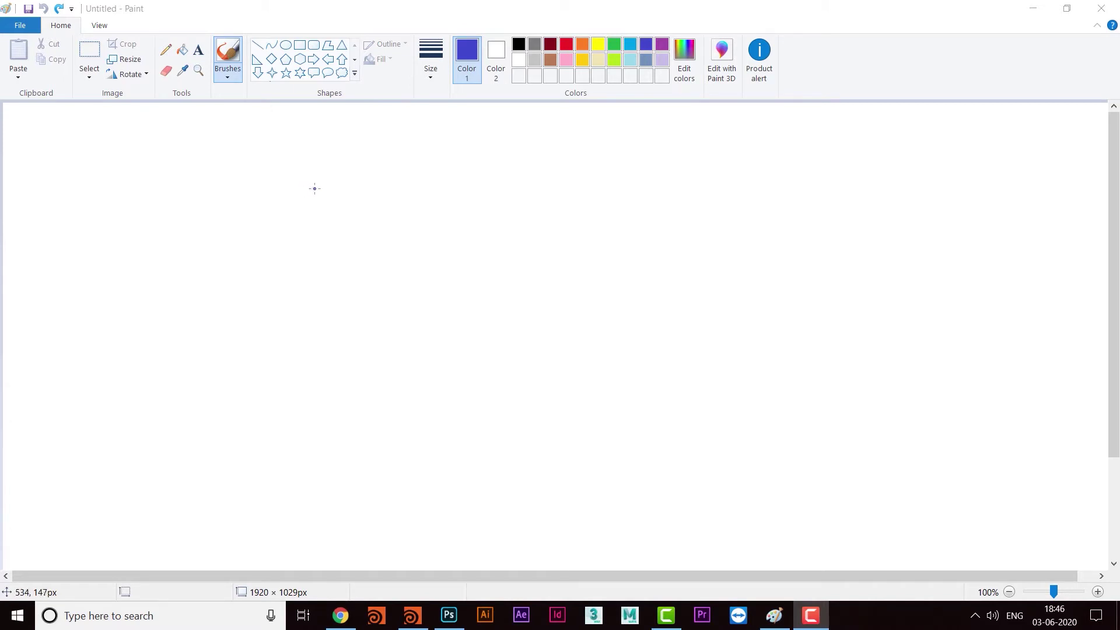
- Sketch the outline of a 3D box with the blue brush, showing its front, top and side faces
left_click(213, 157)
left_click(210, 186)
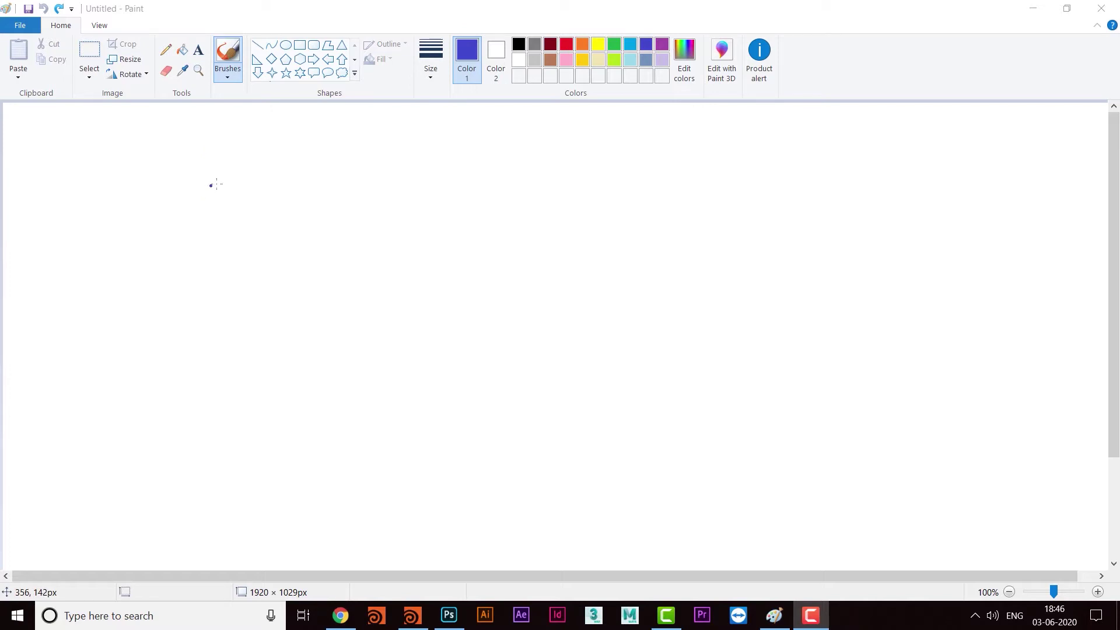
left_click(161, 183)
left_click_drag(161, 184, 294, 181)
left_click_drag(167, 187, 130, 241)
left_click_drag(293, 180, 273, 237)
left_click_drag(134, 244, 275, 240)
left_click_drag(133, 244, 155, 335)
left_click_drag(271, 240, 272, 335)
mouse_move(294, 180)
left_mouse_down()
mouse_move(303, 286)
mouse_move(270, 332)
left_mouse_up()
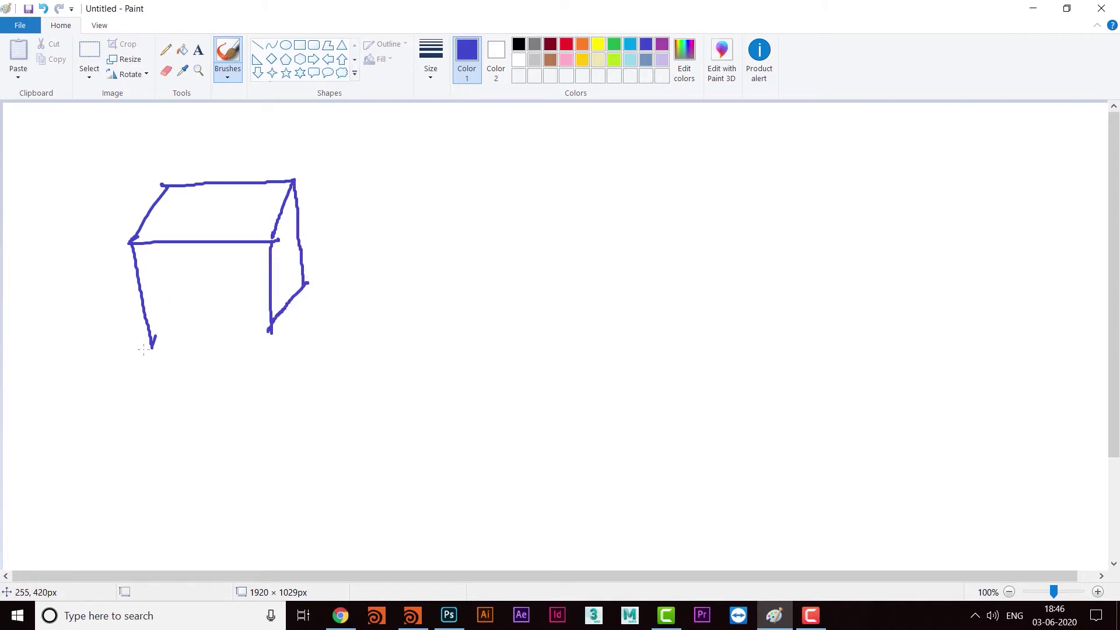
left_click_drag(150, 338, 274, 328)
- Label the sketch "box" and mark its width, depth and height with lines lettered W, D and H
mouse_move(74, 190)
left_mouse_down()
mouse_move(78, 215)
mouse_move(112, 188)
mouse_move(123, 195)
left_mouse_up()
mouse_move(124, 180)
left_mouse_down()
mouse_move(115, 196)
mouse_move(130, 207)
left_mouse_up()
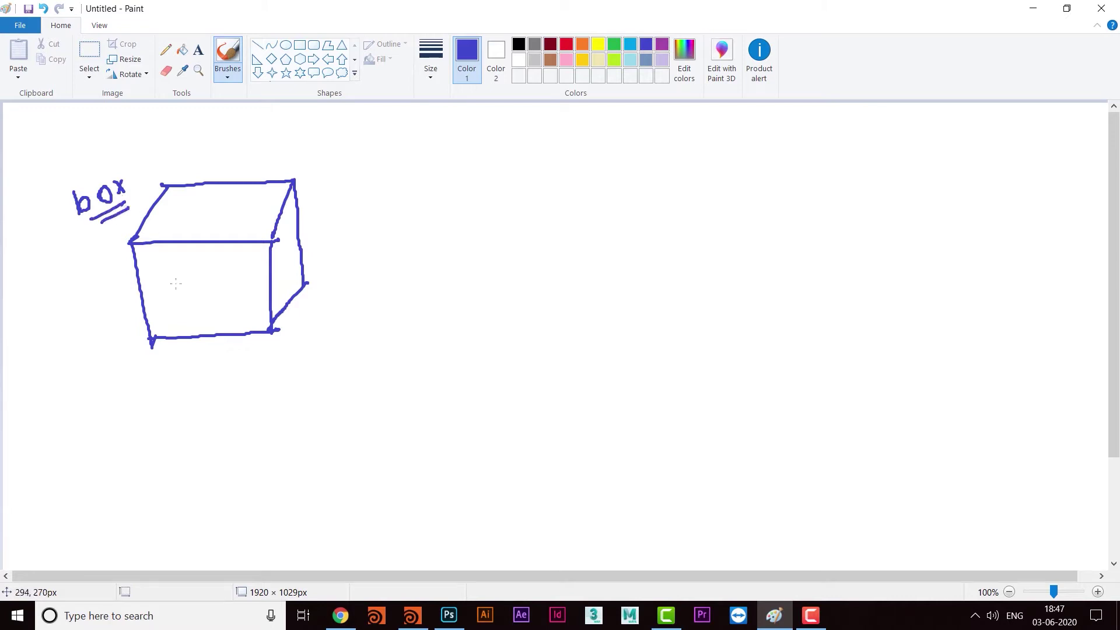
left_click_drag(151, 354, 271, 344)
left_click_drag(197, 361, 224, 359)
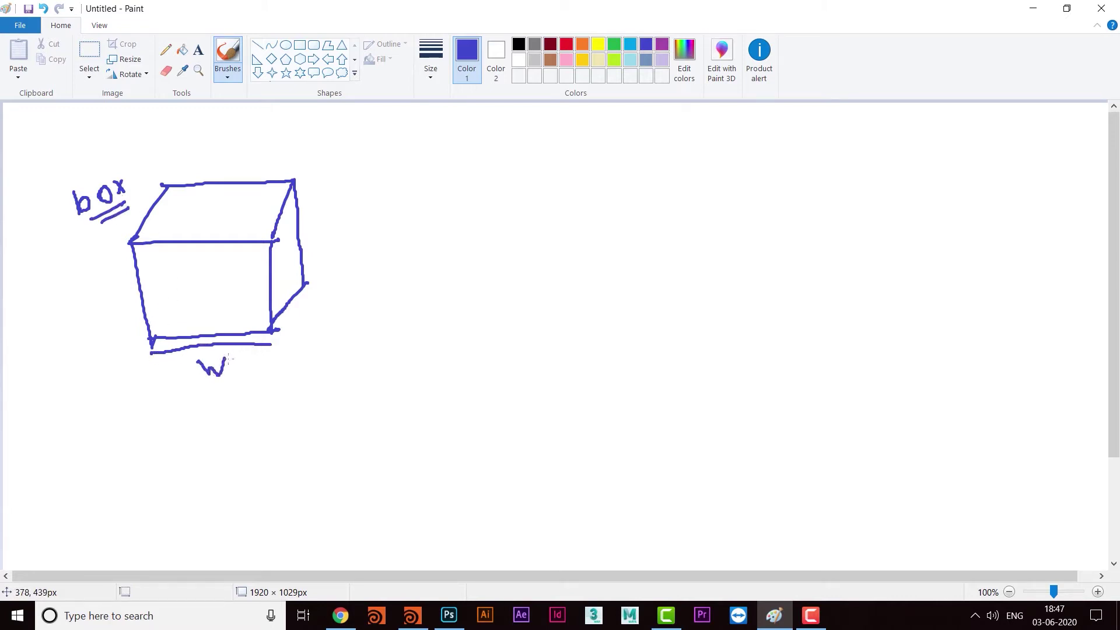
mouse_move(315, 291)
left_mouse_down()
mouse_move(278, 332)
mouse_move(314, 333)
mouse_move(303, 335)
left_mouse_up()
left_click_drag(311, 186, 323, 278)
left_click_drag(333, 213, 344, 242)
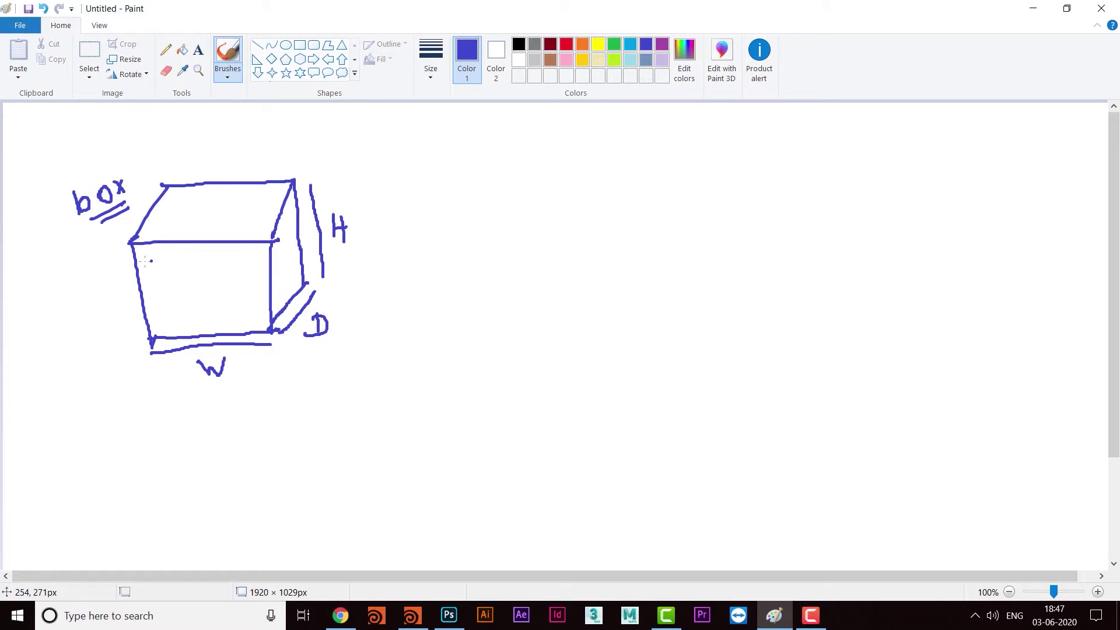
- Draw division lines across the front, side and top faces of the sketched box
left_click_drag(135, 268, 275, 265)
left_click_drag(297, 207, 270, 264)
left_click_drag(143, 304, 276, 296)
left_click_drag(303, 245, 269, 295)
mouse_move(152, 208)
left_mouse_down()
mouse_move(279, 208)
mouse_move(288, 306)
left_mouse_up()
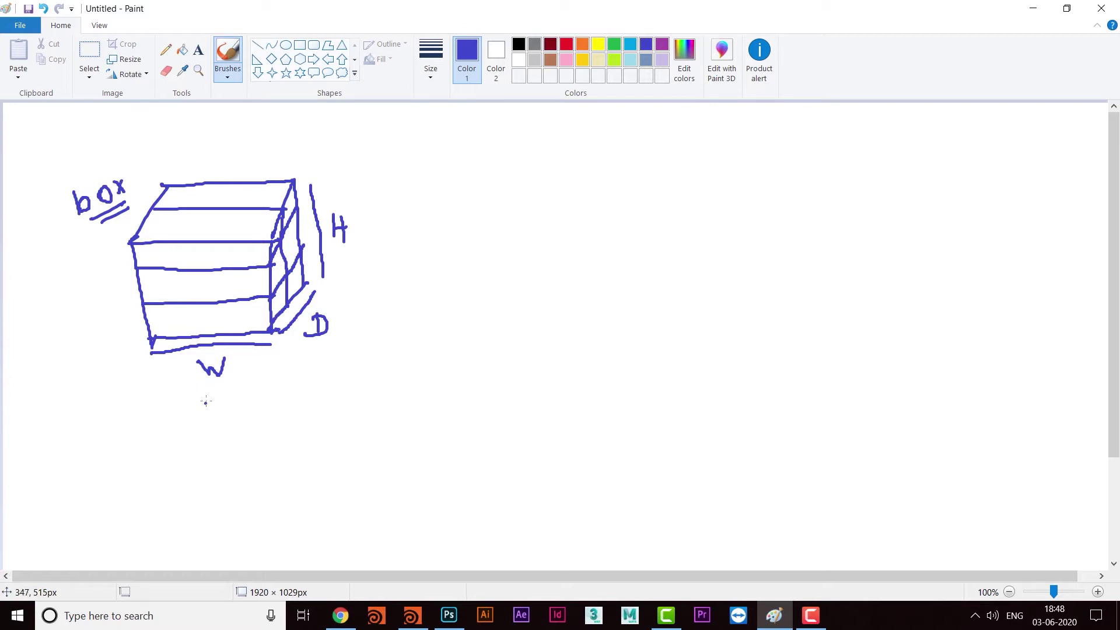
- Write the parameter names sizex, sizey and sizez beside W, H and D, and underline each one
mouse_move(209, 395)
left_mouse_down()
mouse_move(205, 411)
mouse_move(257, 410)
left_mouse_up()
left_click_drag(258, 396, 271, 406)
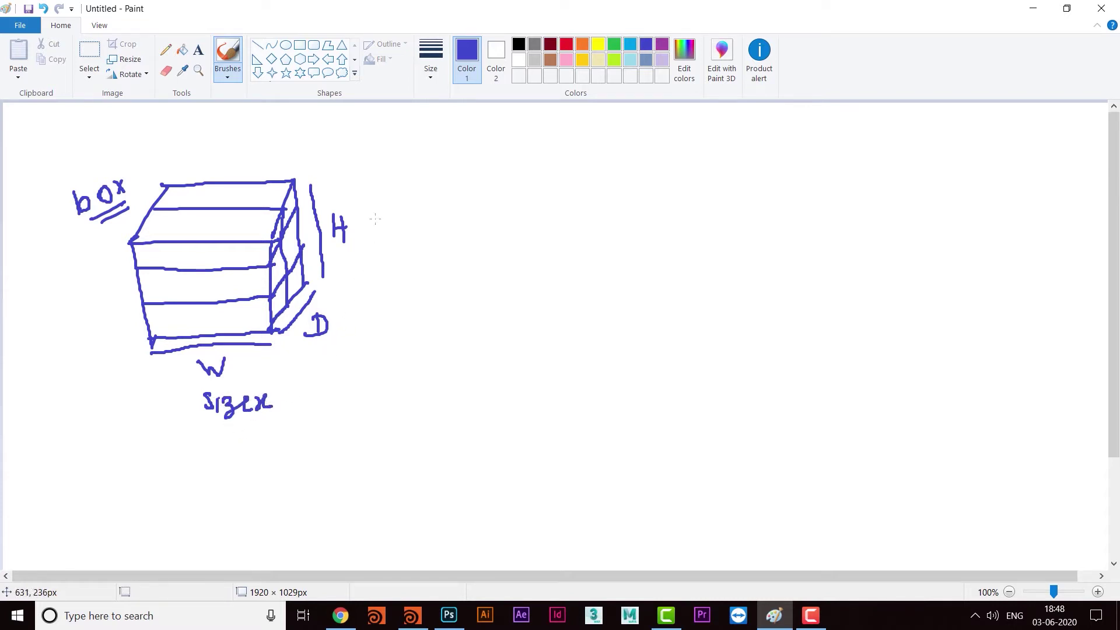
left_click_drag(373, 212, 361, 229)
mouse_move(378, 218)
left_mouse_down()
mouse_move(377, 229)
mouse_move(396, 221)
mouse_move(398, 233)
mouse_move(410, 212)
mouse_move(430, 221)
left_mouse_up()
left_click_drag(346, 316, 338, 334)
mouse_move(351, 321)
left_mouse_down()
mouse_move(349, 332)
mouse_move(361, 318)
mouse_move(375, 334)
mouse_move(386, 321)
mouse_move(399, 327)
mouse_move(367, 336)
left_mouse_up()
left_click_drag(214, 423, 251, 422)
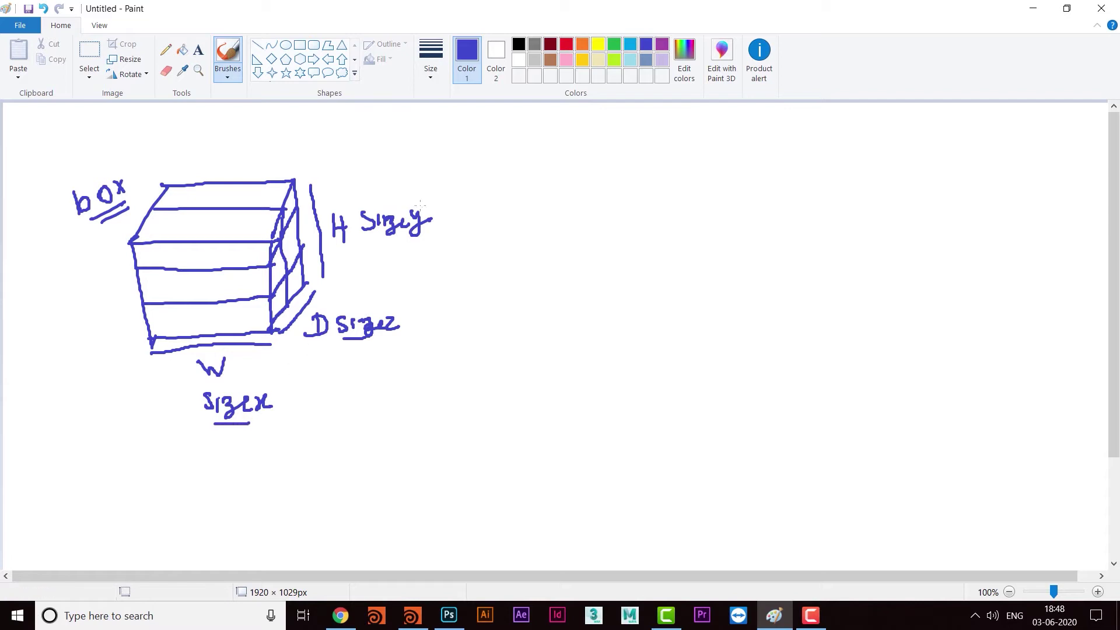
left_click_drag(374, 245, 413, 245)
- Write the division parameter names divrate1, divrate2 and divrate3 in a list above the box sketch
mouse_move(319, 125)
left_mouse_down()
mouse_move(309, 127)
mouse_move(401, 120)
left_mouse_up()
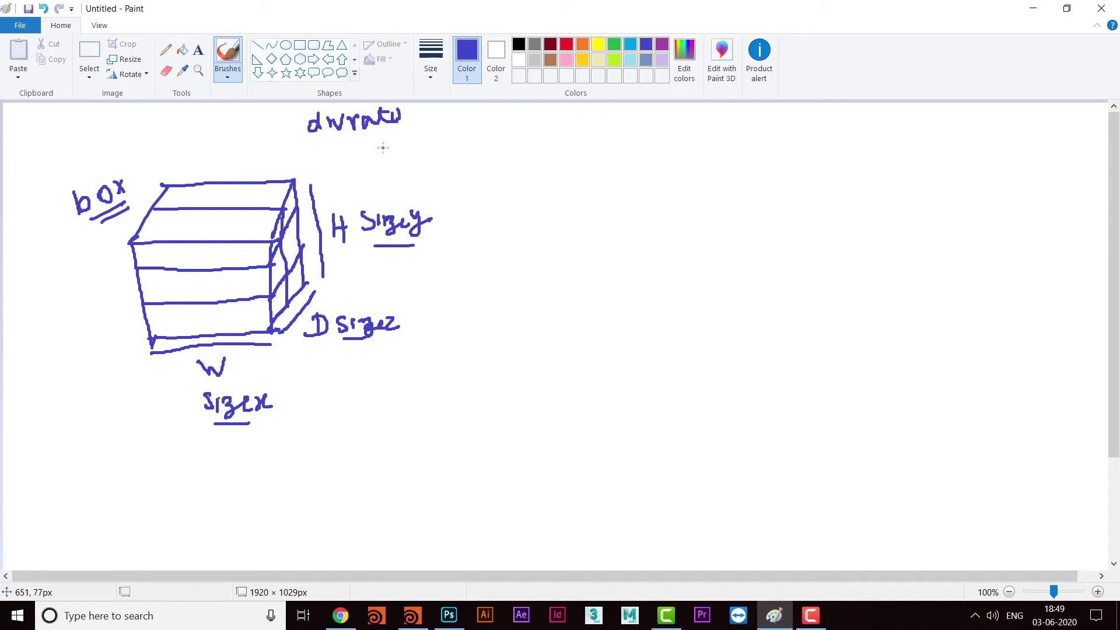
mouse_move(320, 143)
left_mouse_down()
mouse_move(317, 156)
mouse_move(346, 144)
left_mouse_up()
mouse_move(350, 145)
left_mouse_down()
mouse_move(371, 150)
mouse_move(387, 130)
mouse_move(412, 148)
left_mouse_up()
mouse_move(325, 169)
left_mouse_down()
mouse_move(330, 184)
mouse_move(357, 168)
mouse_move(404, 175)
mouse_move(406, 163)
mouse_move(420, 178)
left_mouse_up()
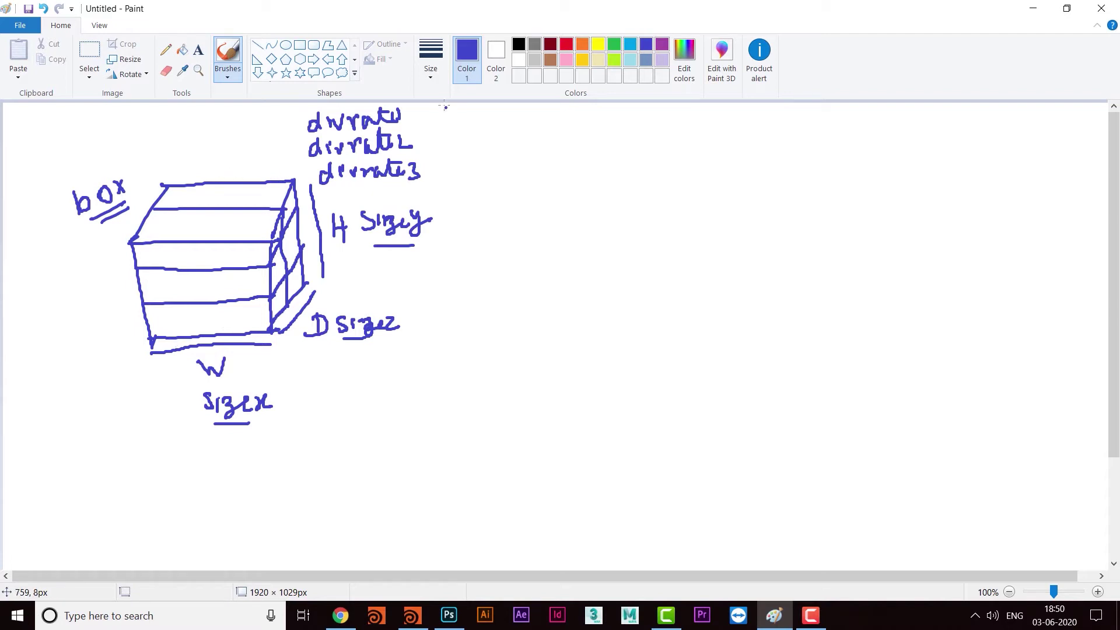
- Draw a vertical divider beside the sketch and write the circled first note "want to keep this a cube" with cube underlined
mouse_move(452, 108)
left_mouse_down()
mouse_move(471, 182)
mouse_move(454, 479)
left_mouse_up()
mouse_move(512, 143)
left_mouse_down()
mouse_move(525, 155)
mouse_move(513, 135)
left_mouse_up()
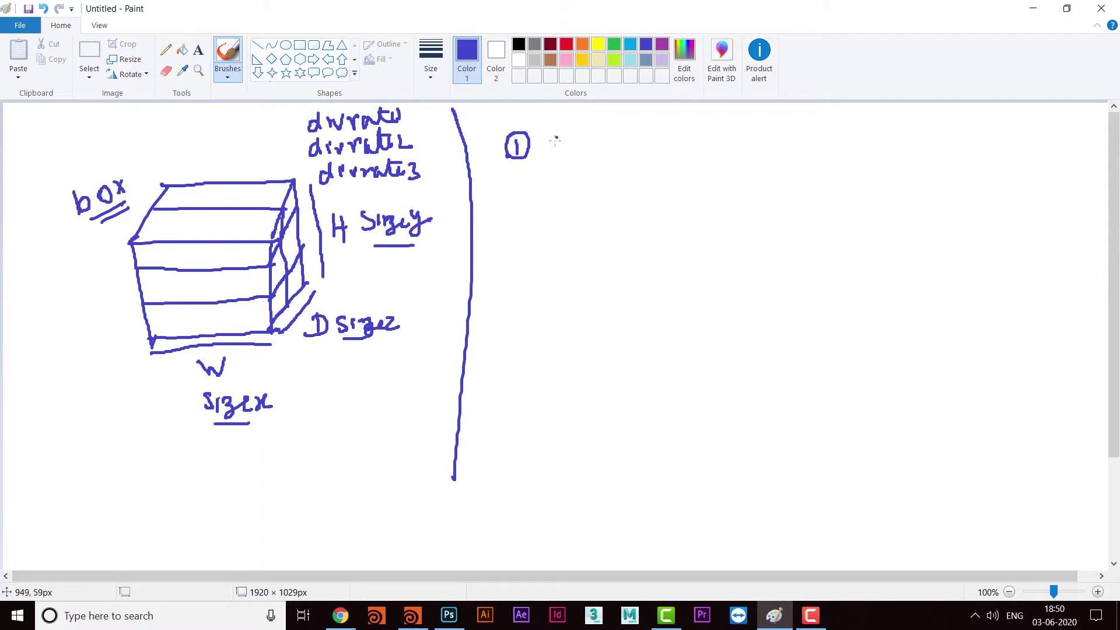
mouse_move(555, 138)
left_mouse_down()
mouse_move(567, 149)
mouse_move(572, 140)
left_mouse_up()
mouse_move(574, 151)
left_mouse_down()
mouse_move(614, 140)
mouse_move(654, 156)
left_mouse_up()
left_click_drag(640, 140, 668, 146)
mouse_move(687, 134)
left_mouse_down()
mouse_move(690, 152)
mouse_move(737, 149)
mouse_move(733, 162)
left_mouse_up()
mouse_move(735, 141)
left_mouse_down()
mouse_move(765, 159)
mouse_move(781, 139)
left_mouse_up()
mouse_move(778, 138)
left_mouse_down()
mouse_move(781, 158)
mouse_move(795, 156)
left_mouse_up()
mouse_move(797, 143)
left_mouse_down()
mouse_move(799, 156)
mouse_move(865, 159)
mouse_move(881, 145)
mouse_move(902, 158)
mouse_move(890, 169)
left_mouse_up()
left_click(796, 131)
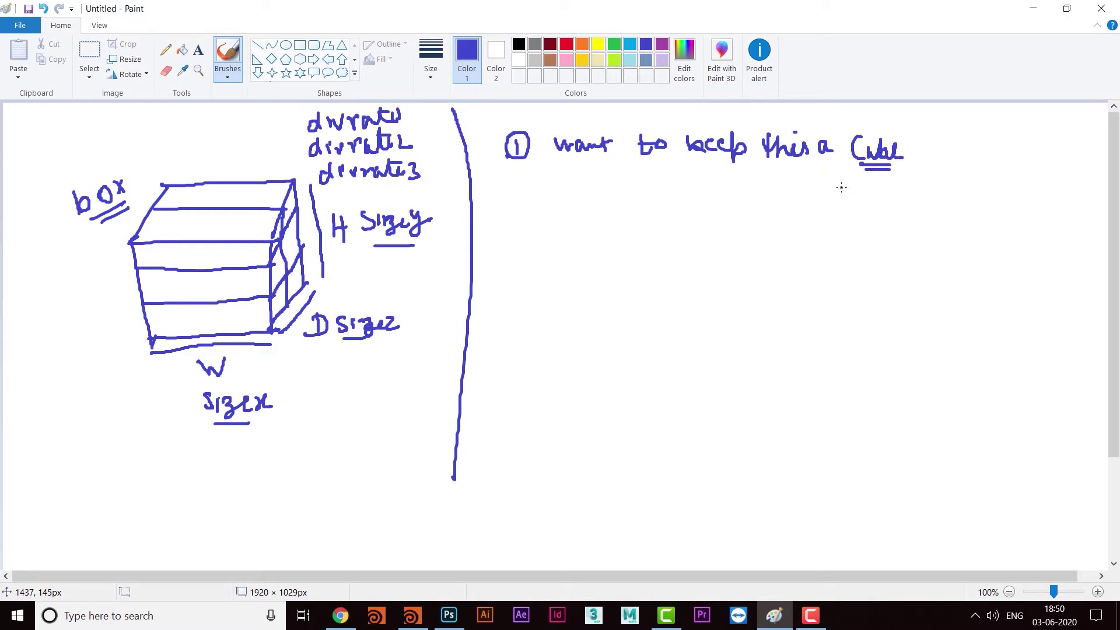
- Write the equation "sizex = sizey = sizez" beneath the first note
left_click_drag(792, 187, 782, 206)
mouse_move(794, 193)
left_mouse_down()
mouse_move(794, 205)
mouse_move(811, 201)
mouse_move(806, 212)
left_mouse_up()
mouse_move(814, 204)
left_mouse_down()
mouse_move(840, 192)
mouse_move(841, 204)
left_mouse_up()
mouse_move(844, 196)
left_mouse_down()
mouse_move(878, 198)
mouse_move(871, 207)
left_mouse_up()
mouse_move(883, 193)
left_mouse_down()
mouse_move(899, 214)
mouse_move(915, 196)
mouse_move(917, 210)
mouse_move(946, 194)
mouse_move(999, 207)
mouse_move(1013, 192)
mouse_move(1014, 202)
left_mouse_up()
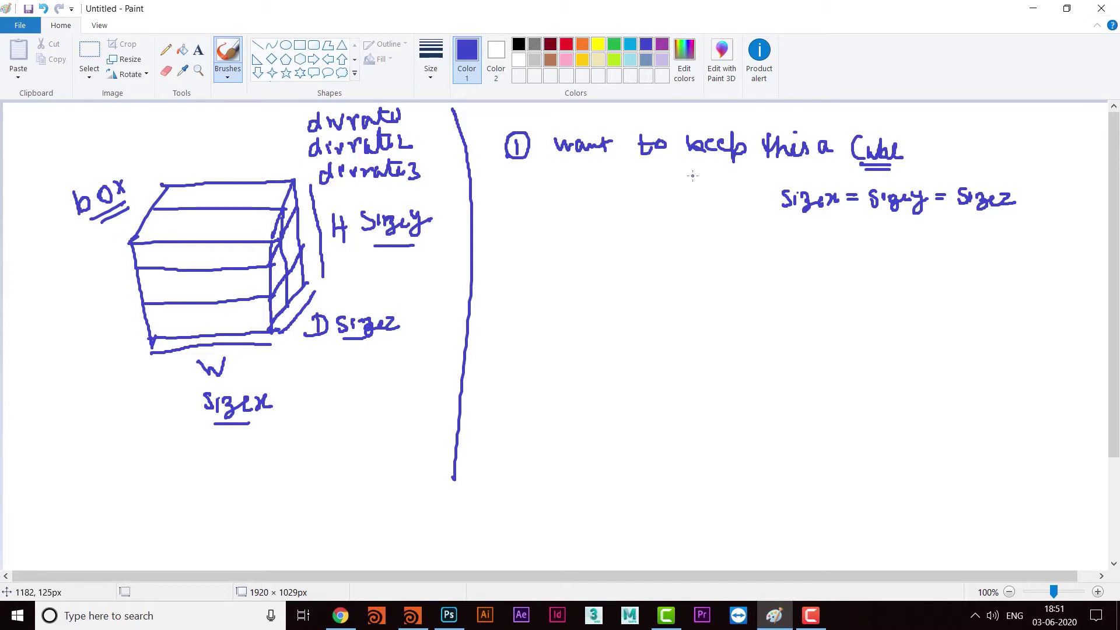
- Write the circled second note "box must be at the ground at any cost" and underline "want" in the first note
left_click(520, 269)
mouse_move(520, 269)
left_mouse_down()
mouse_move(528, 285)
mouse_move(529, 259)
left_mouse_up()
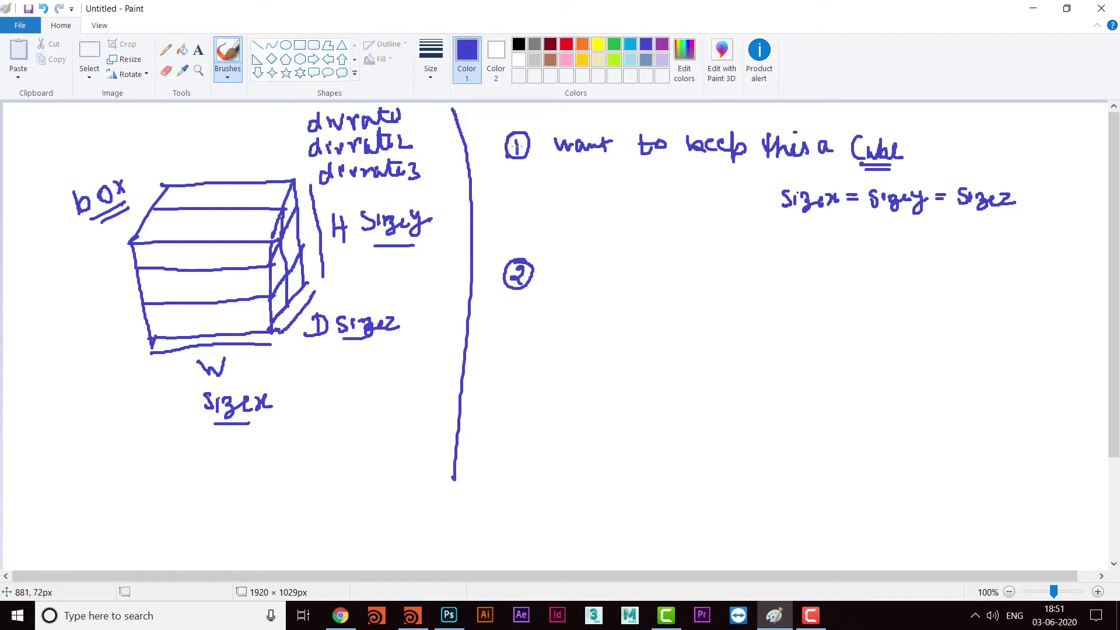
mouse_move(514, 142)
left_mouse_down()
mouse_move(513, 152)
mouse_move(529, 148)
left_mouse_up()
left_click_drag(520, 268, 516, 282)
mouse_move(566, 270)
left_mouse_down()
mouse_move(569, 289)
mouse_move(602, 291)
left_mouse_up()
mouse_move(601, 274)
left_mouse_down()
mouse_move(611, 295)
mouse_move(669, 273)
mouse_move(686, 288)
mouse_move(705, 270)
mouse_move(751, 290)
mouse_move(800, 289)
mouse_move(811, 274)
mouse_move(859, 286)
mouse_move(885, 270)
mouse_move(881, 308)
mouse_move(907, 272)
mouse_move(926, 285)
mouse_move(957, 272)
mouse_move(987, 285)
left_mouse_up()
left_click(758, 281)
left_click(758, 288)
mouse_move(994, 261)
left_mouse_down()
mouse_move(994, 286)
mouse_move(1002, 268)
mouse_move(1055, 272)
mouse_move(1074, 301)
mouse_move(1082, 271)
left_mouse_up()
mouse_move(581, 315)
left_mouse_down()
mouse_move(621, 330)
mouse_move(631, 313)
left_mouse_up()
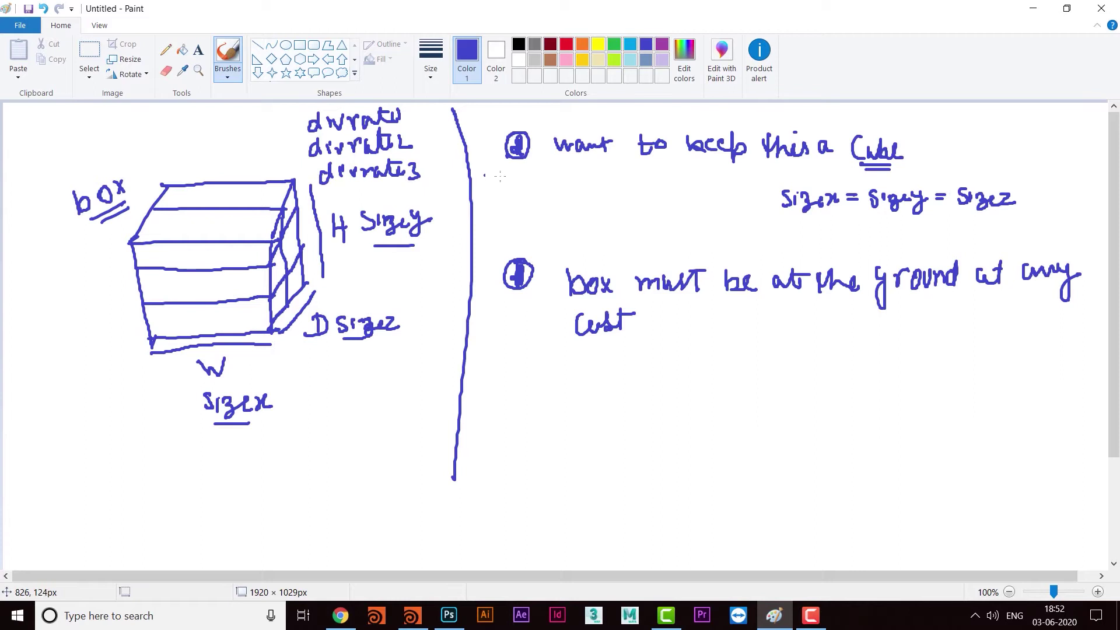
left_click_drag(548, 162, 600, 166)
- Write the circled third note "divisions must be same all the time" below the second one
left_click_drag(512, 394, 511, 415)
mouse_move(516, 386)
left_mouse_down()
mouse_move(505, 402)
mouse_move(513, 388)
left_mouse_up()
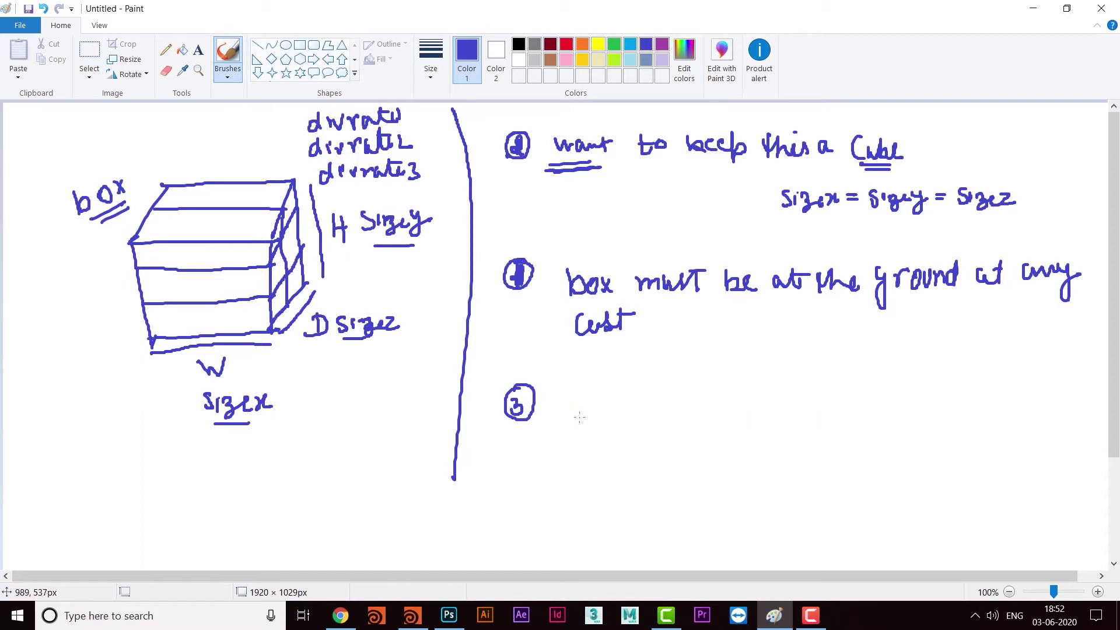
mouse_move(582, 408)
left_mouse_down()
mouse_move(649, 387)
mouse_move(642, 409)
mouse_move(675, 397)
mouse_move(745, 408)
mouse_move(770, 385)
mouse_move(789, 402)
mouse_move(803, 389)
mouse_move(828, 405)
mouse_move(924, 408)
mouse_move(977, 383)
mouse_move(997, 407)
left_mouse_up()
mouse_move(992, 392)
left_mouse_down()
mouse_move(1017, 385)
mouse_move(1038, 397)
left_mouse_up()
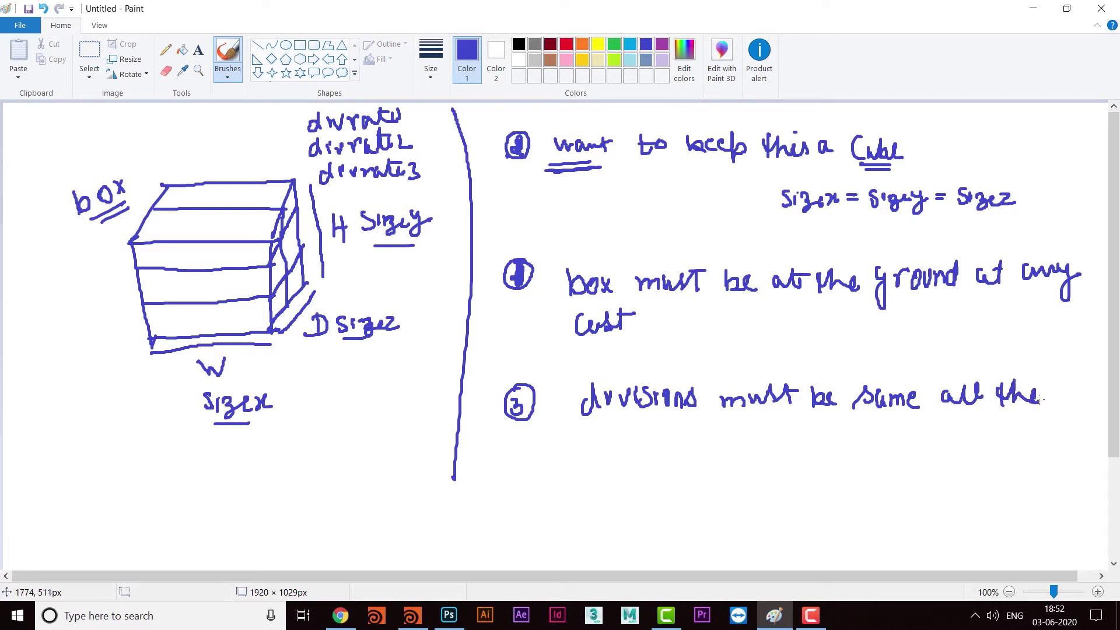
mouse_move(590, 432)
left_mouse_down()
mouse_move(594, 455)
mouse_move(638, 443)
mouse_move(647, 454)
left_mouse_up()
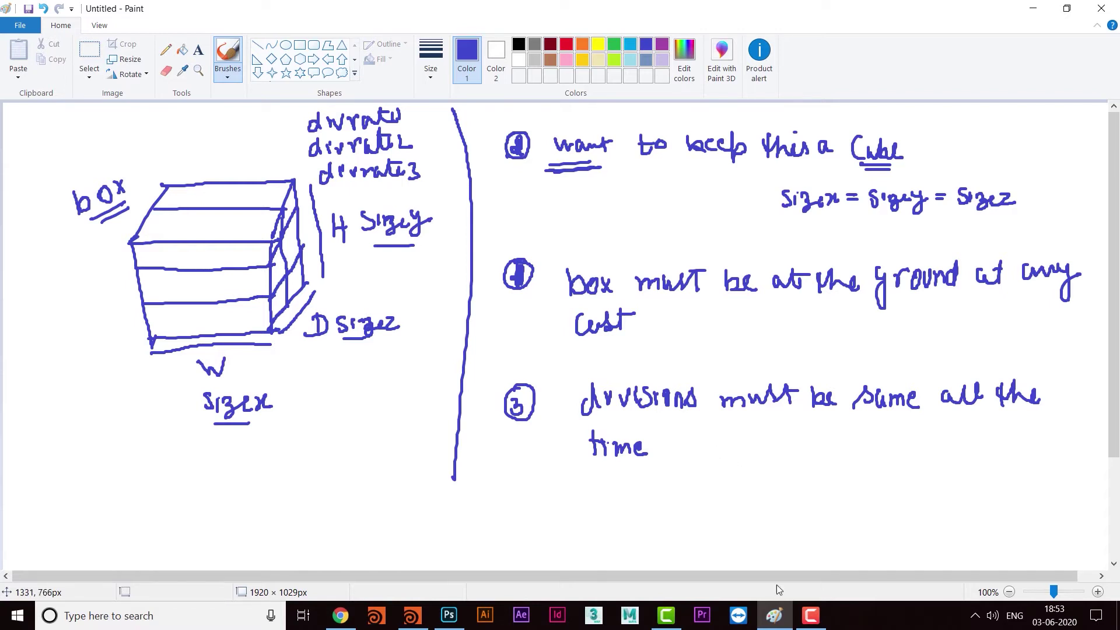
- Switch to Houdini and enlarge the network editor by making it taller and wider
left_click(404, 626)
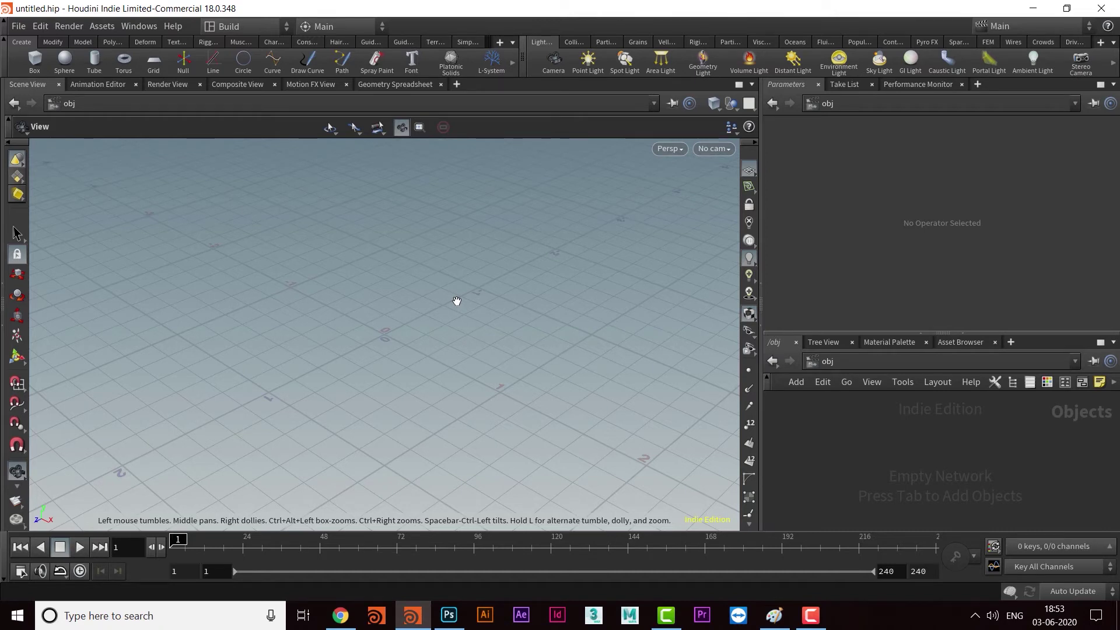
left_click_drag(905, 333, 906, 269)
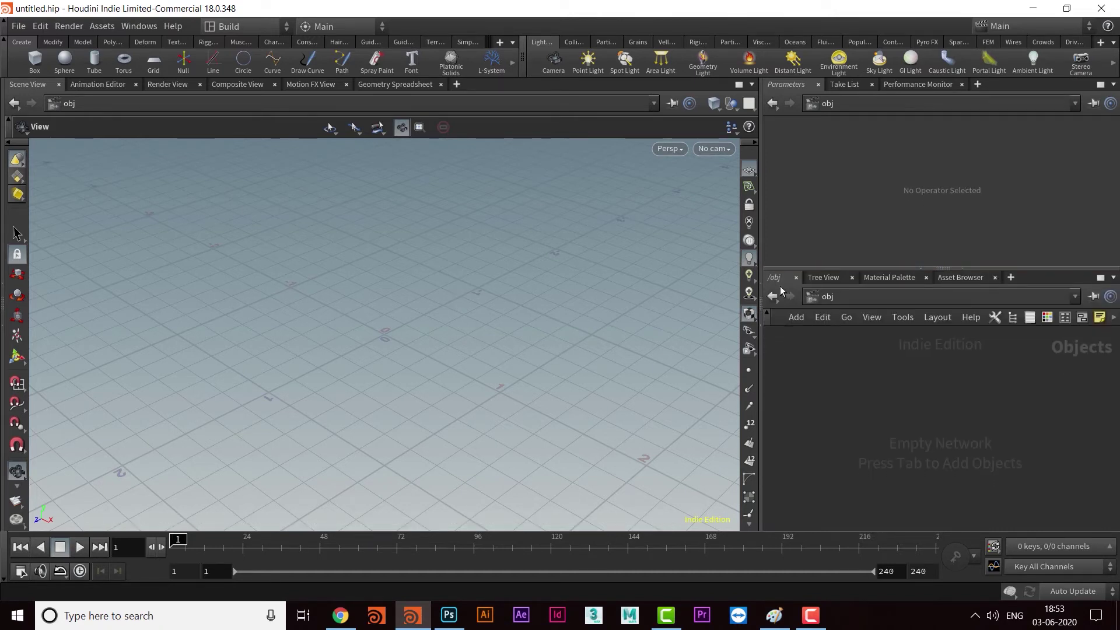
left_click_drag(762, 307, 580, 317)
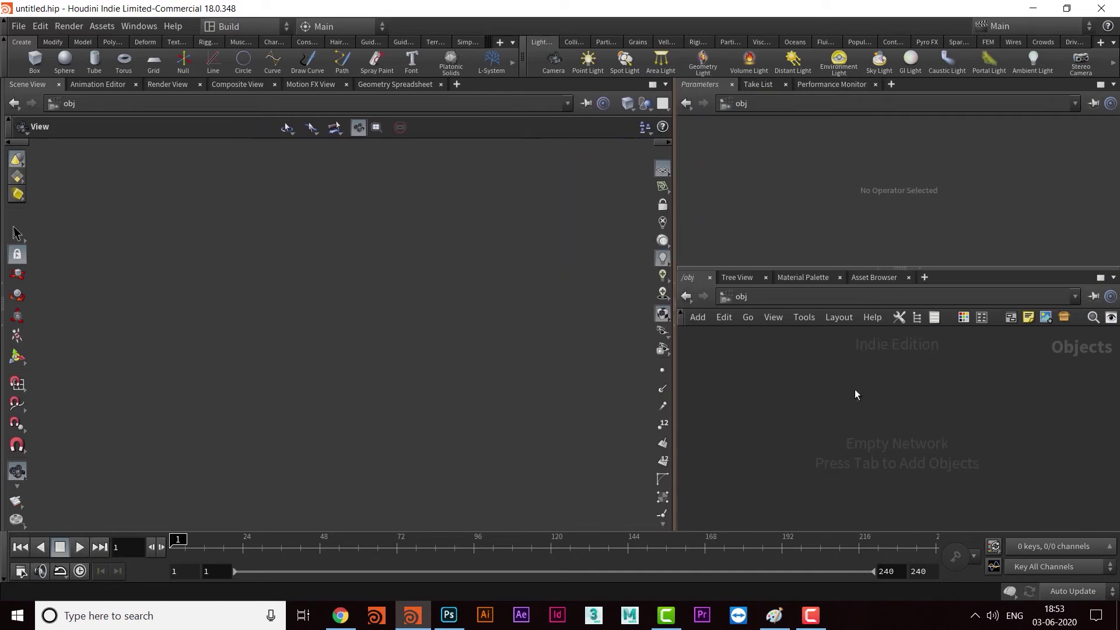
- Add a Box object to the empty obj network and go inside it to its box1 geometry node
key("Tab")
type("box")
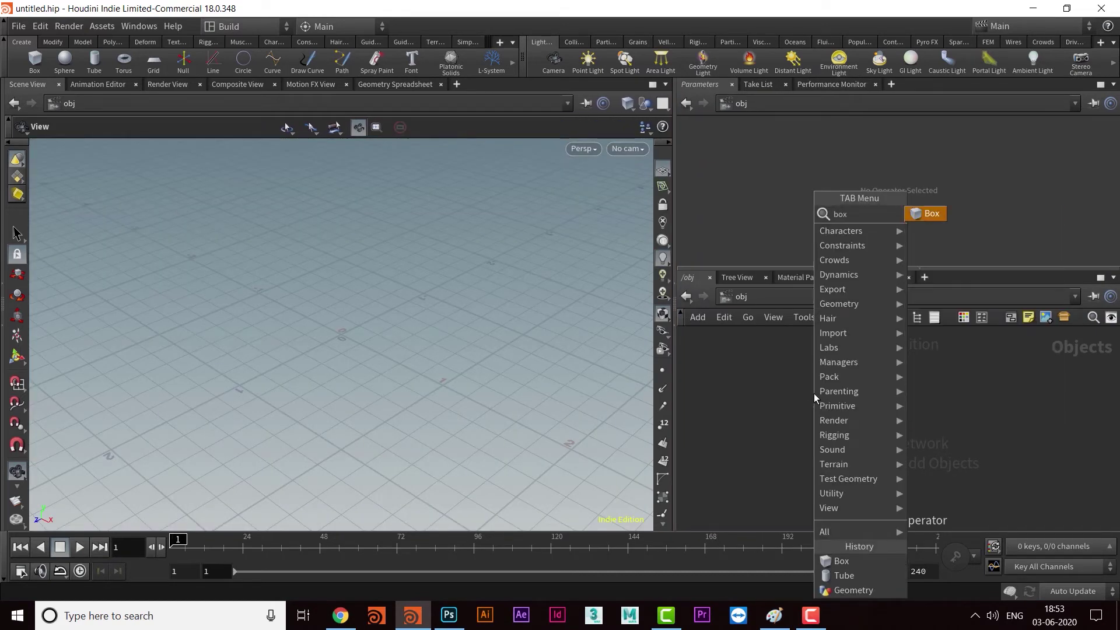
key("Return")
left_click(814, 394)
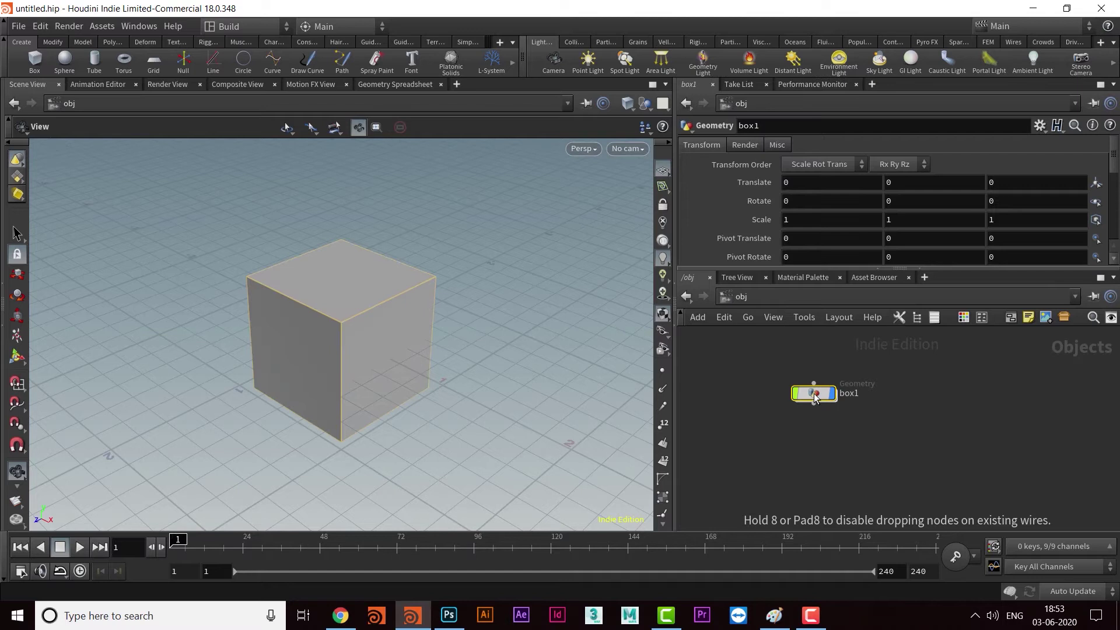
left_click_drag(815, 396, 830, 415)
double_click(830, 413)
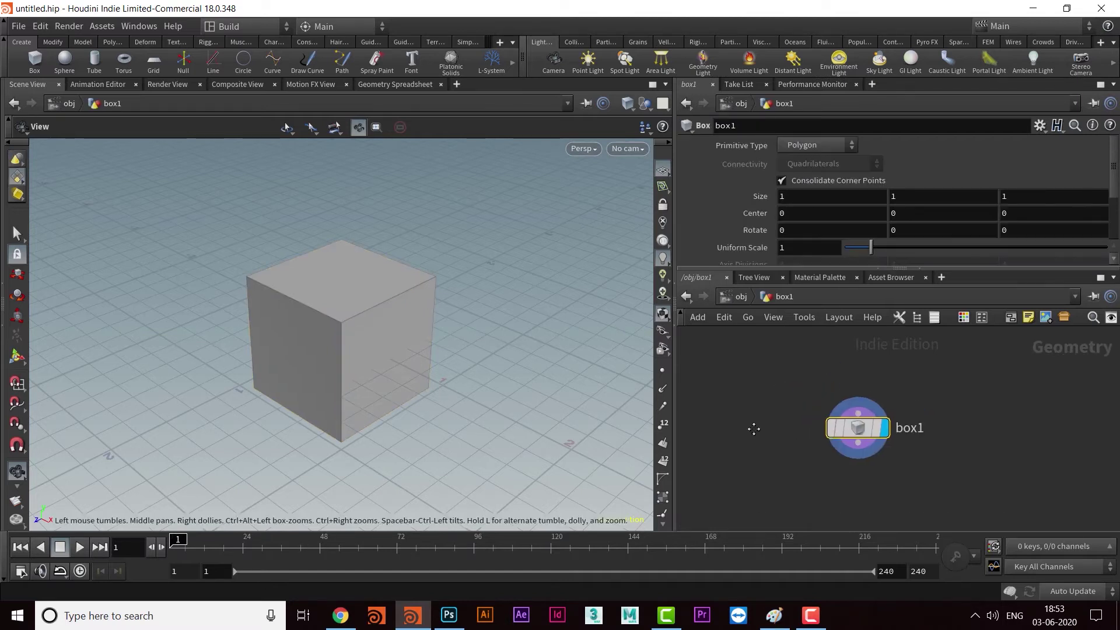
mouse_move(828, 417)
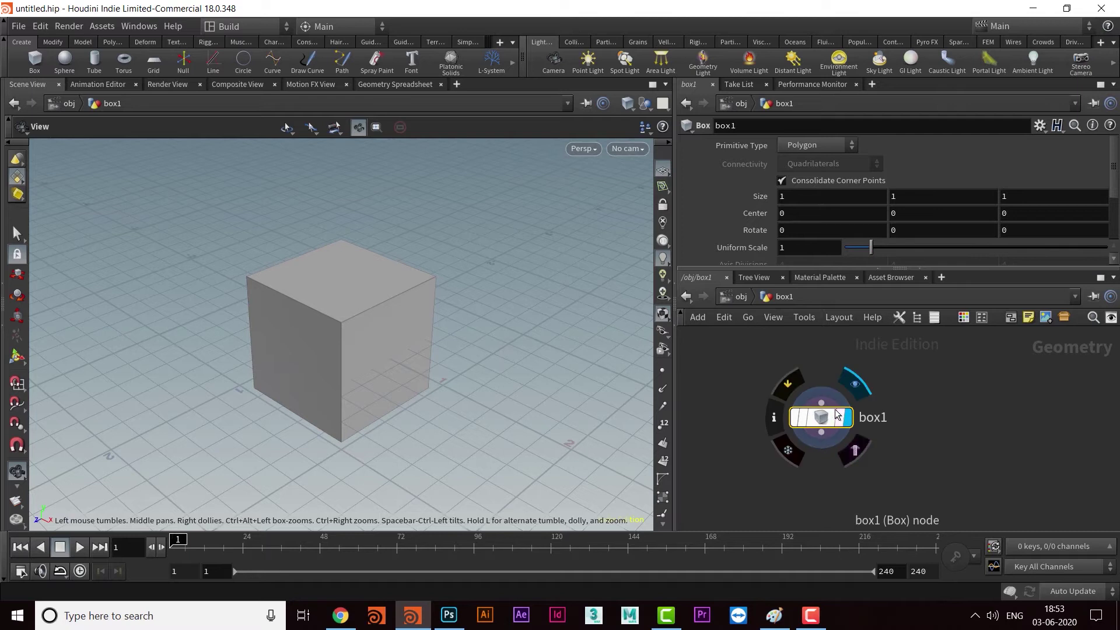
left_click_drag(823, 417, 838, 412)
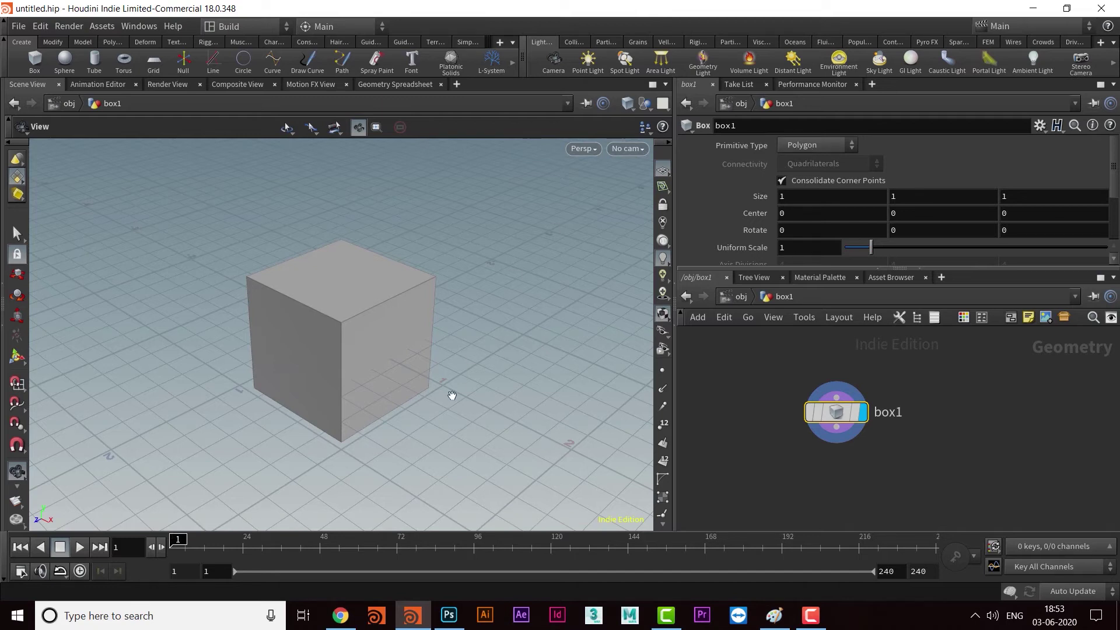
- Enlarge the parameter area to show all box settings and set the Primitive Type to Polygon Mesh
scroll(372, 365, "up", 3)
left_click_drag(390, 355, 391, 350)
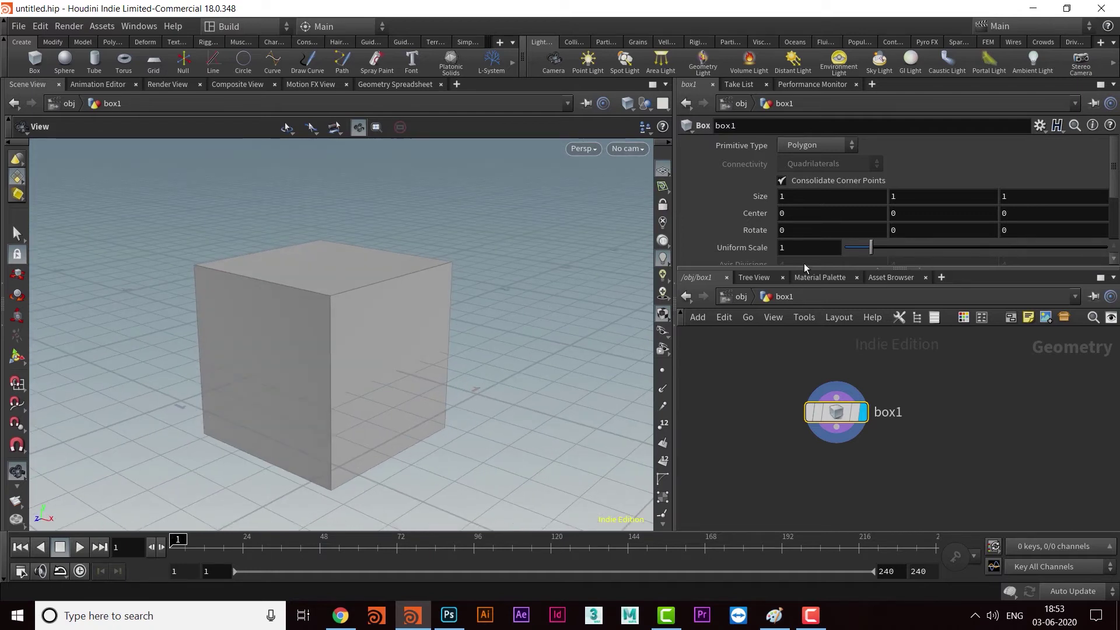
left_click_drag(808, 270, 809, 354)
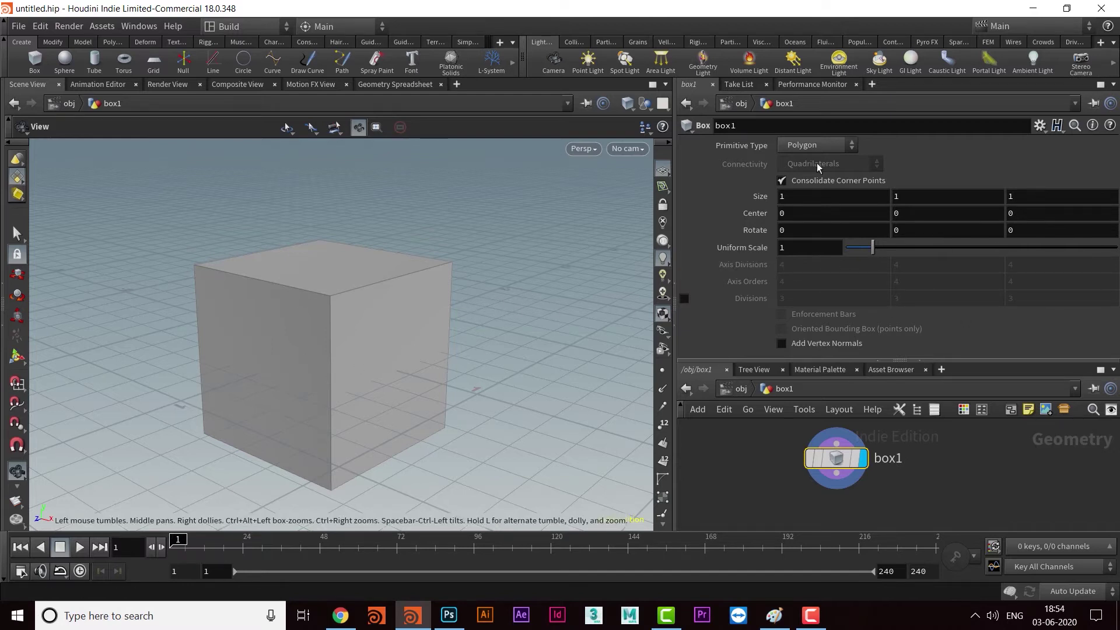
left_click(805, 146)
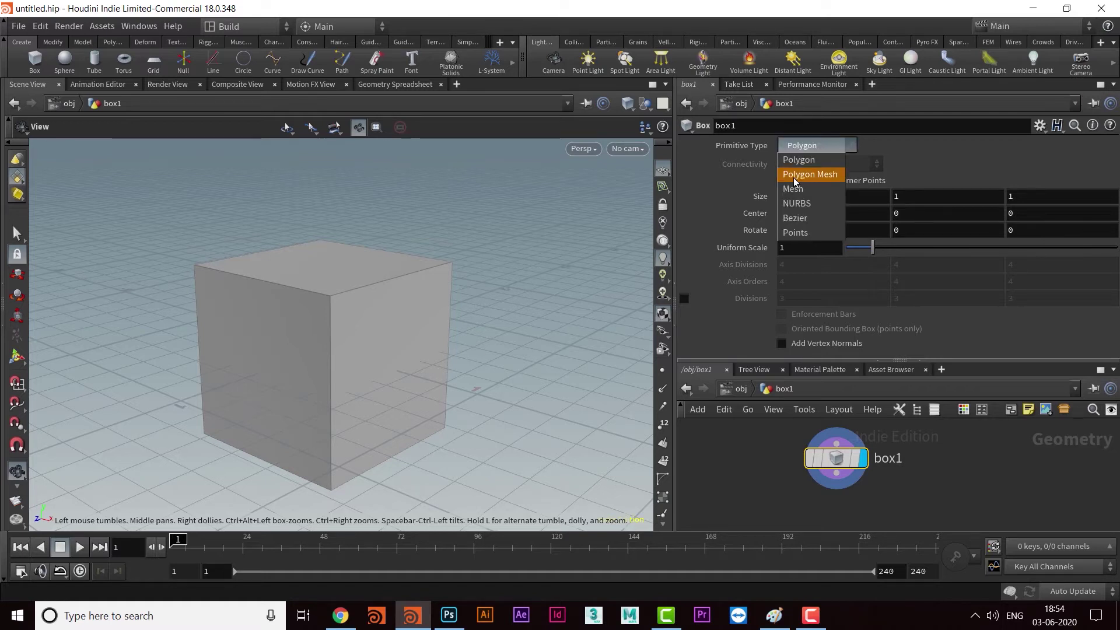
left_click(816, 173)
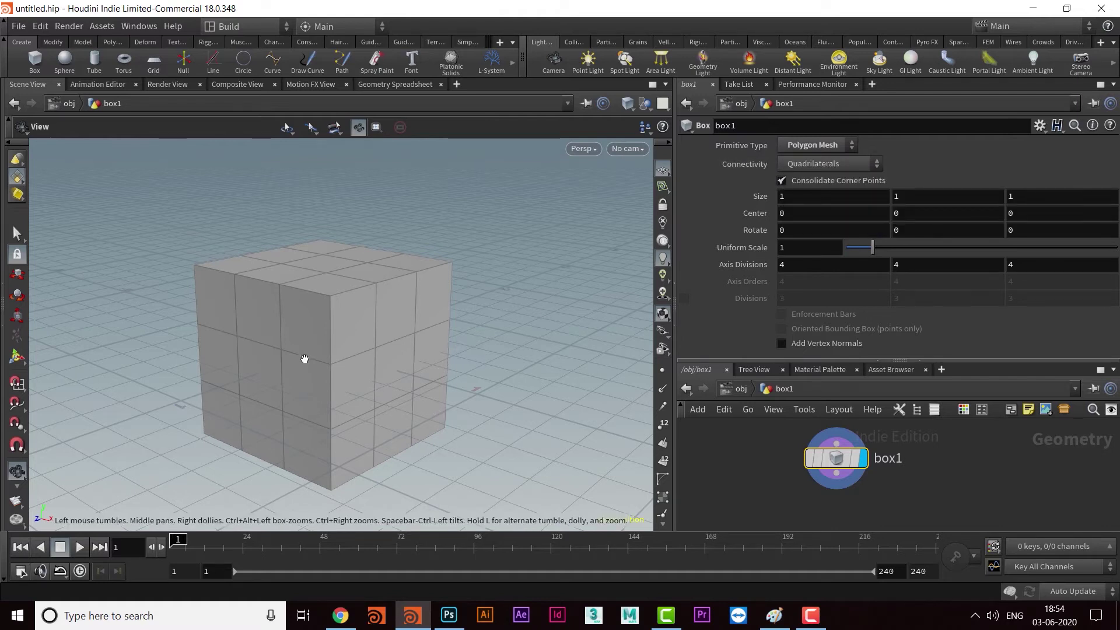
- Set the size of the box to 2 in X, 2.5 in Y and .5 in Z
left_click_drag(373, 342, 400, 347)
scroll(478, 323, "up", 5)
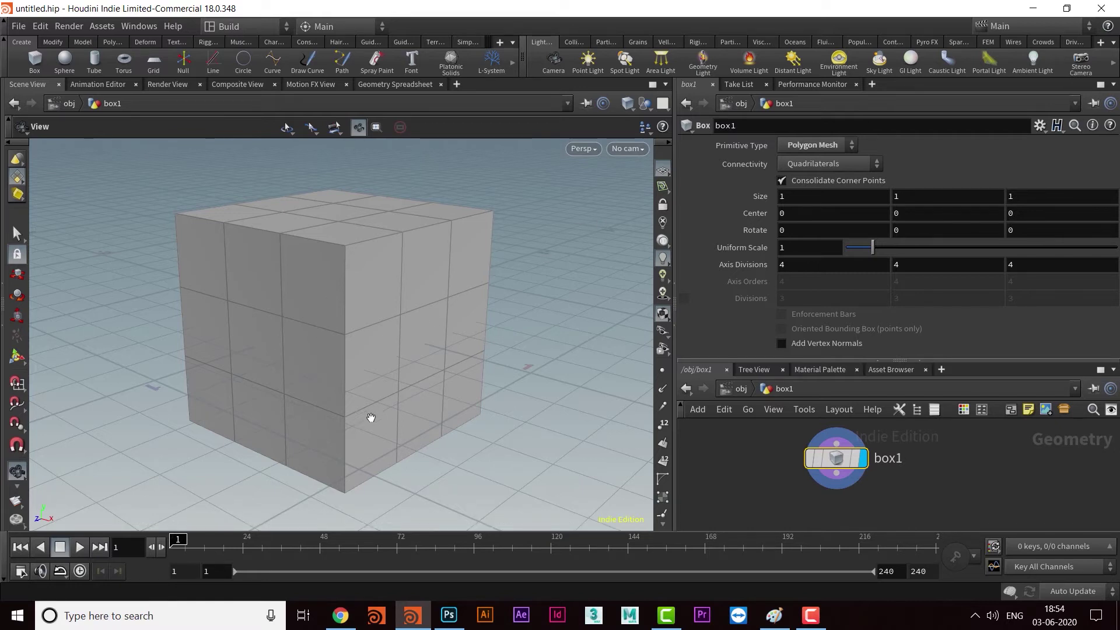
left_click_drag(352, 348, 348, 272)
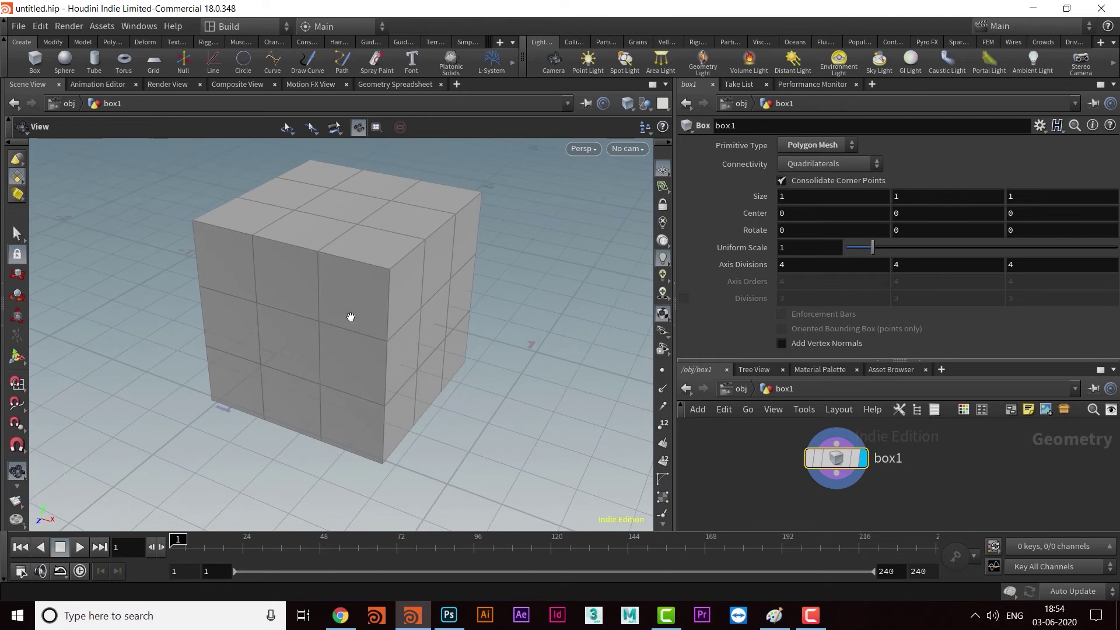
left_click_drag(420, 308, 461, 391)
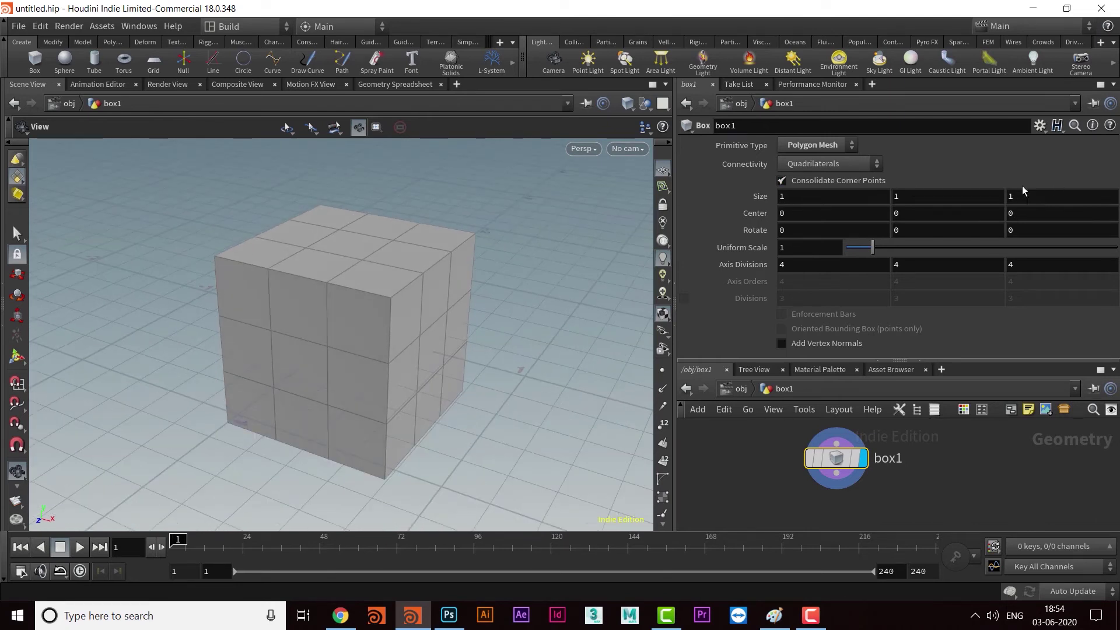
left_click_drag(821, 199, 722, 198)
type("2")
key("Return")
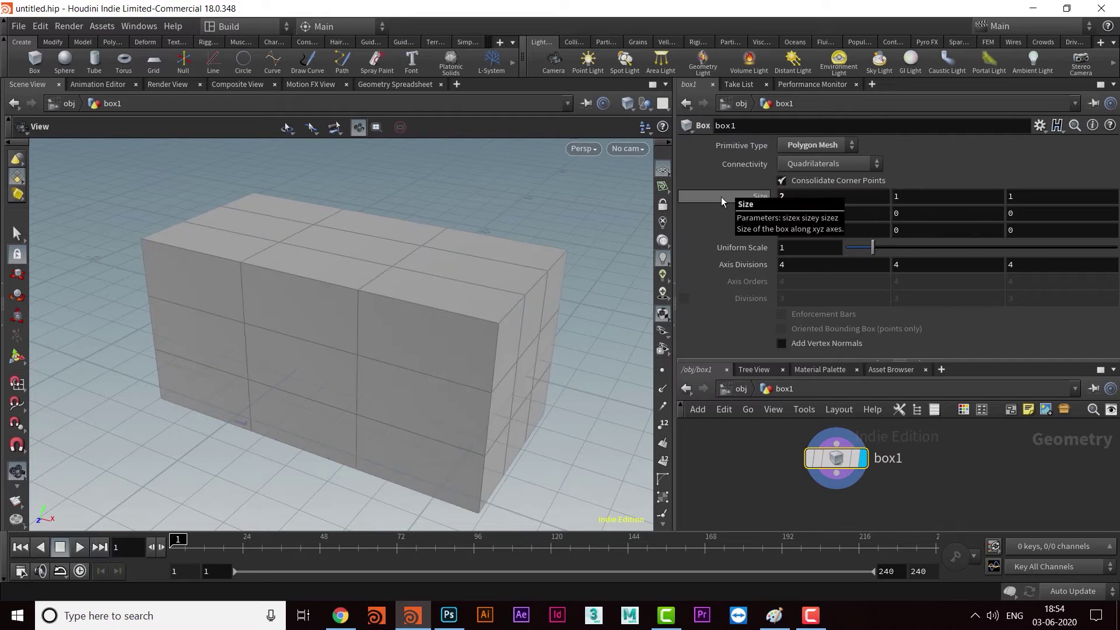
key("Tab")
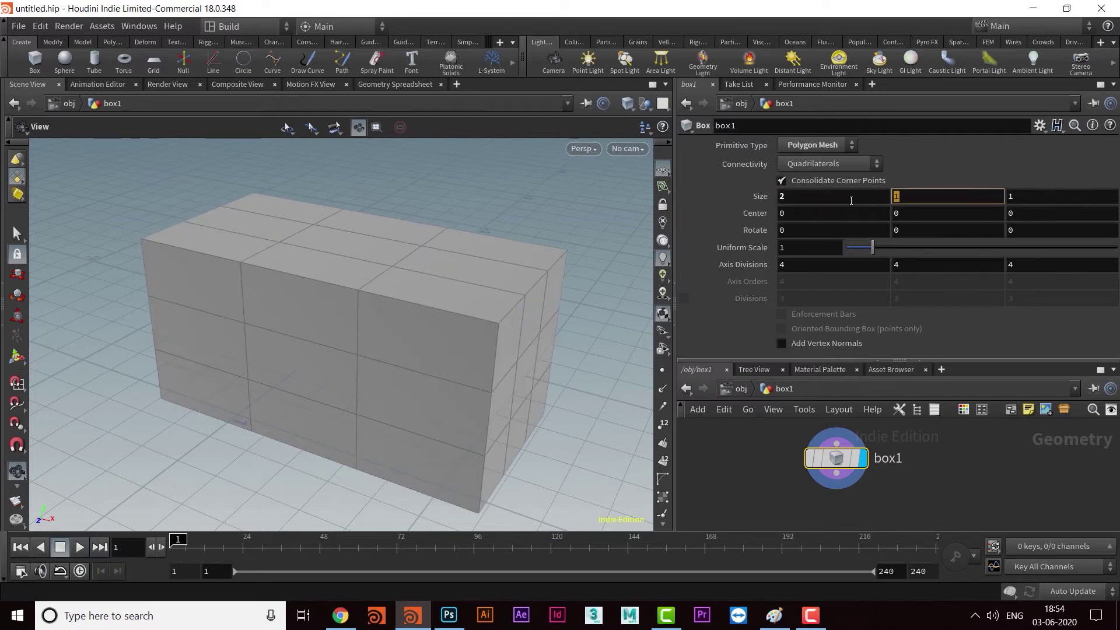
key("Return")
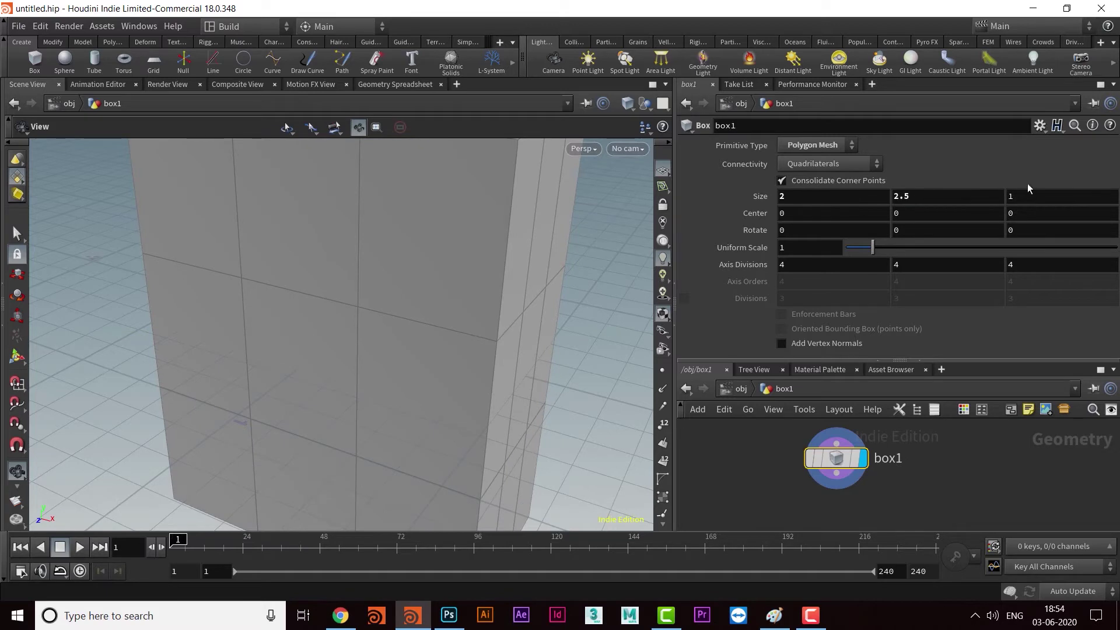
key("Return")
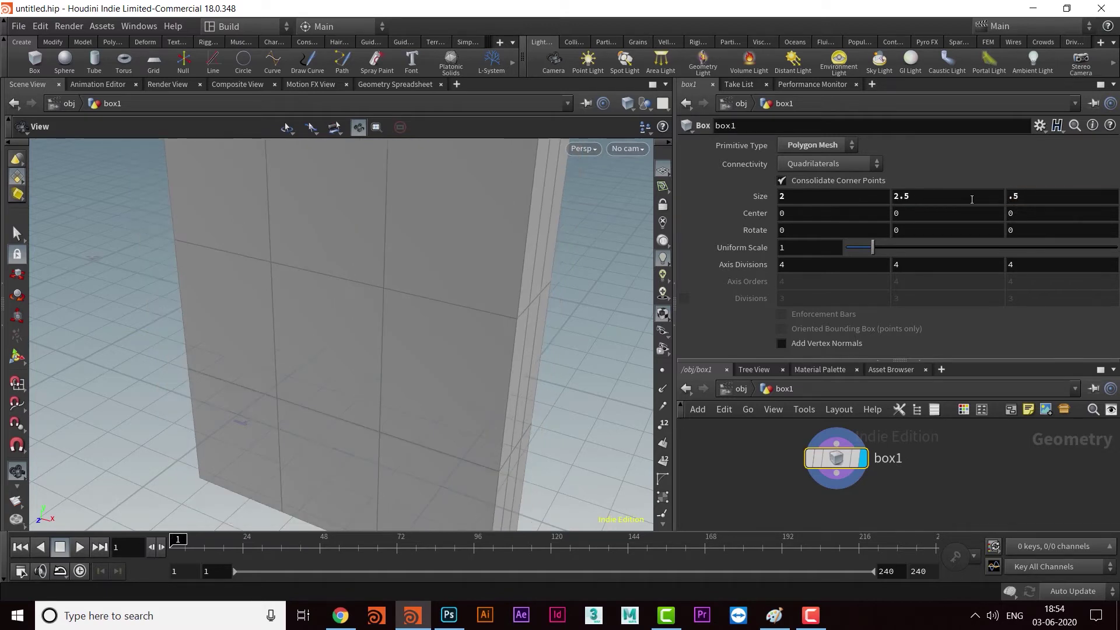
scroll(502, 347, "down", 5)
left_click_drag(502, 348, 420, 349)
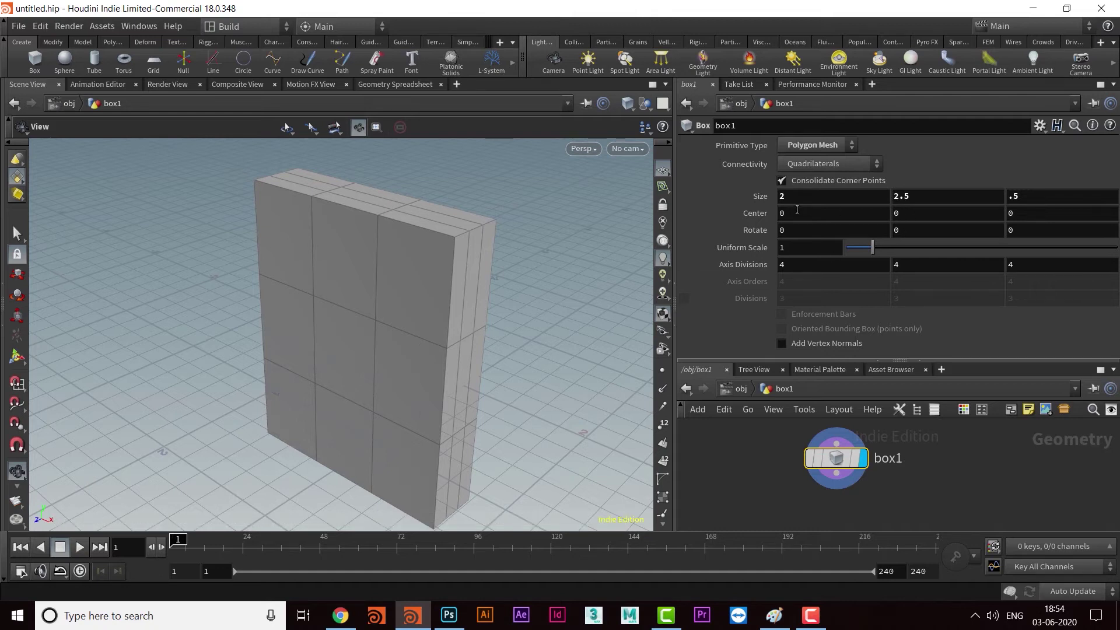
- Reset all three size values of the box to their defaults
key("Tab")
middle_click(762, 197, "ctrl")
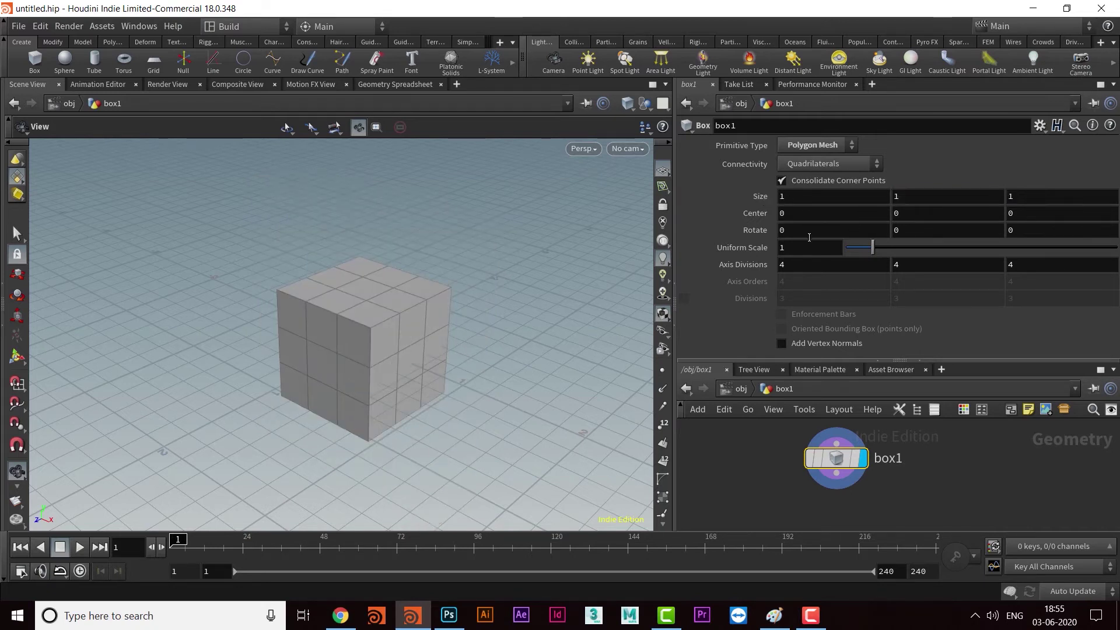
scroll(379, 370, "up", 5)
left_click_drag(394, 361, 449, 367)
- Set the Y size of the box to 2 and check how it grows relative to the ground grid
left_click(892, 197)
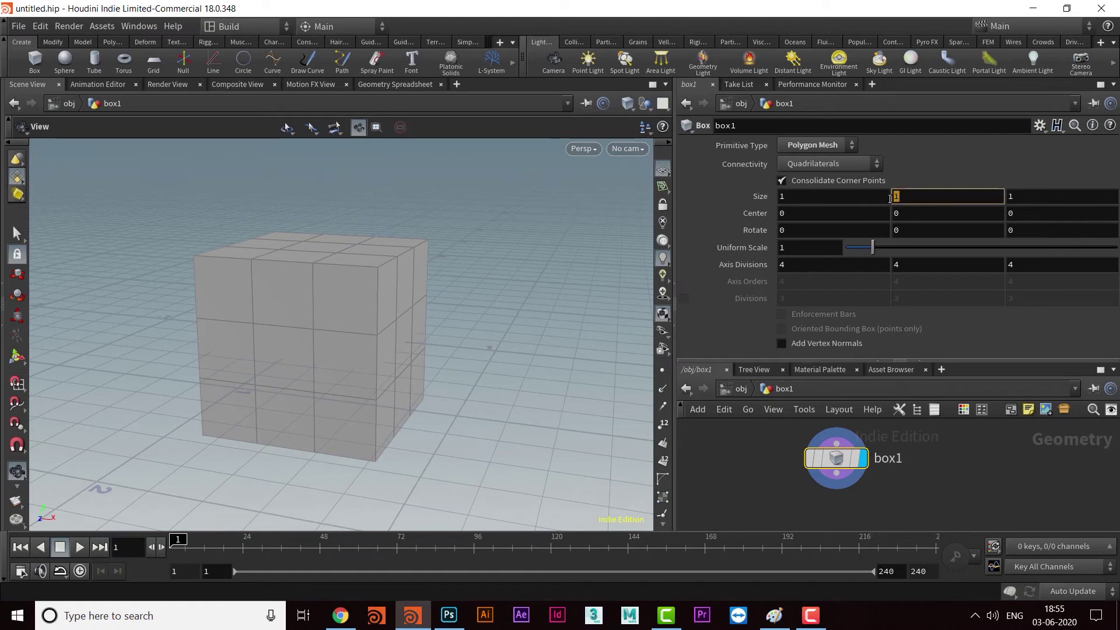
key("Return")
scroll(410, 348, "down", 3)
left_click_drag(354, 336, 332, 400)
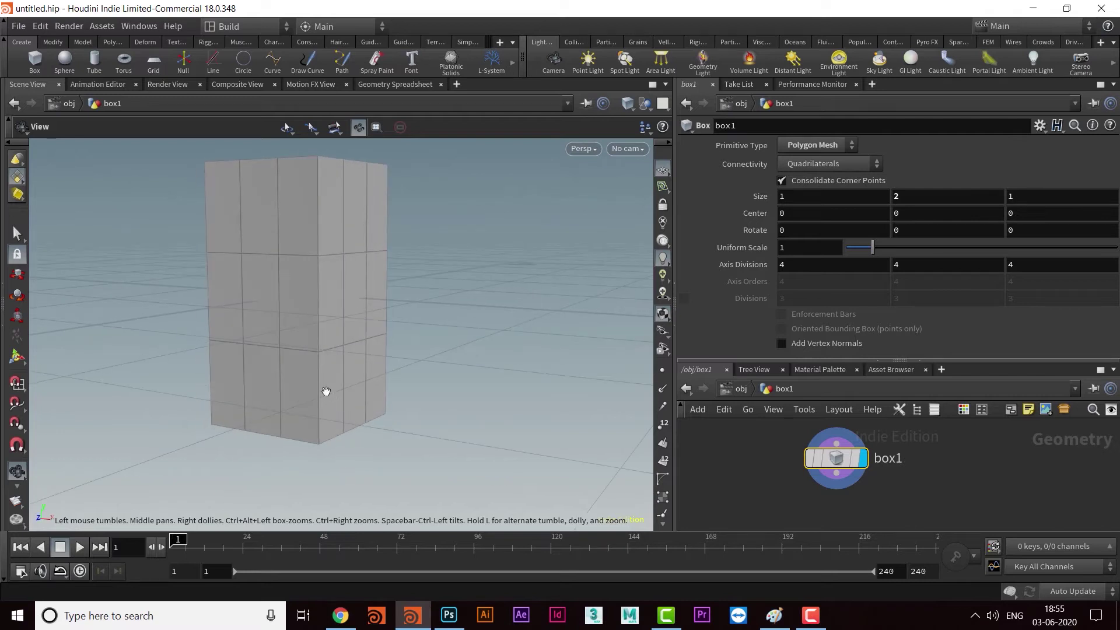
left_click_drag(350, 407, 437, 382)
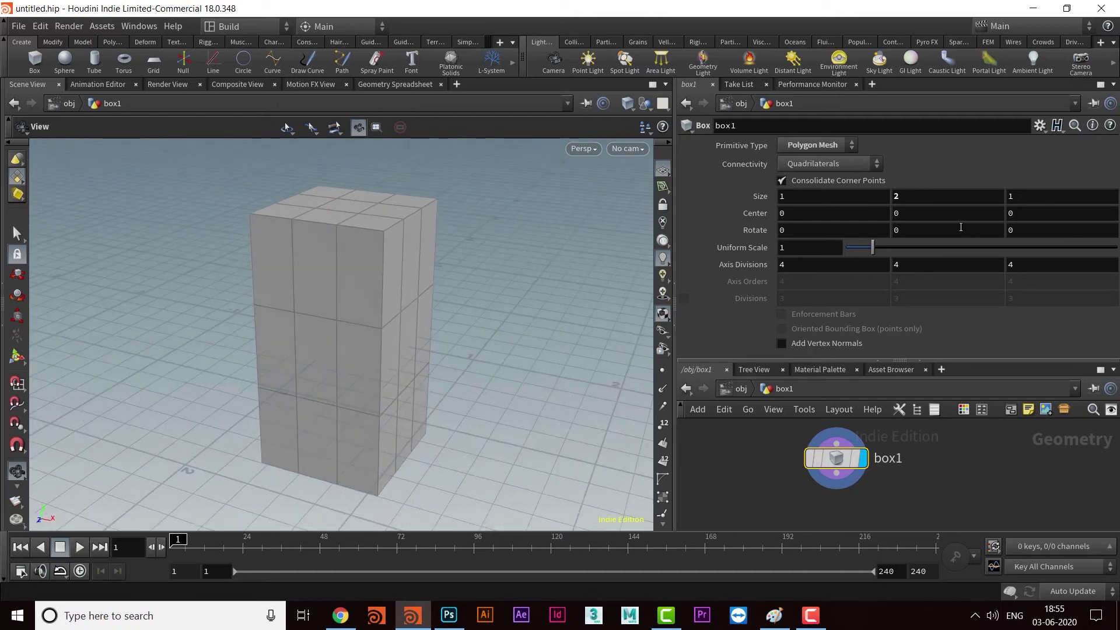
- Set the Y size of the box back to 1
key("BackSpace")
type("1")
key("Return")
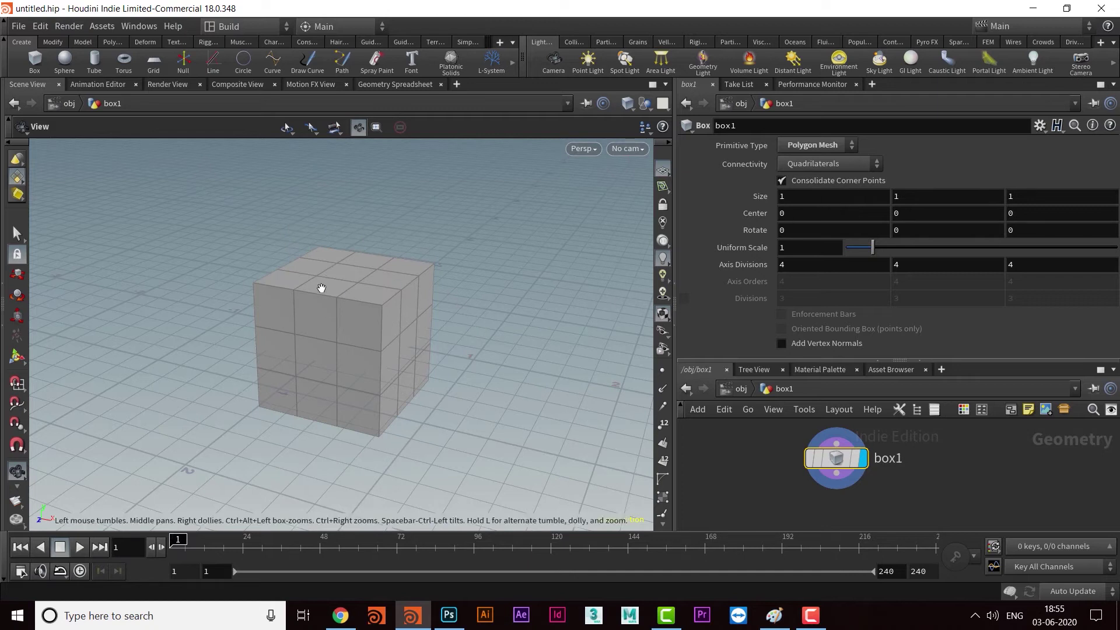
- Examine how the cube sits relative to the ground grid and compare that with its Center values
scroll(397, 349, "up", 2)
middle_click_drag(408, 356, 402, 307)
left_click_drag(403, 307, 417, 344)
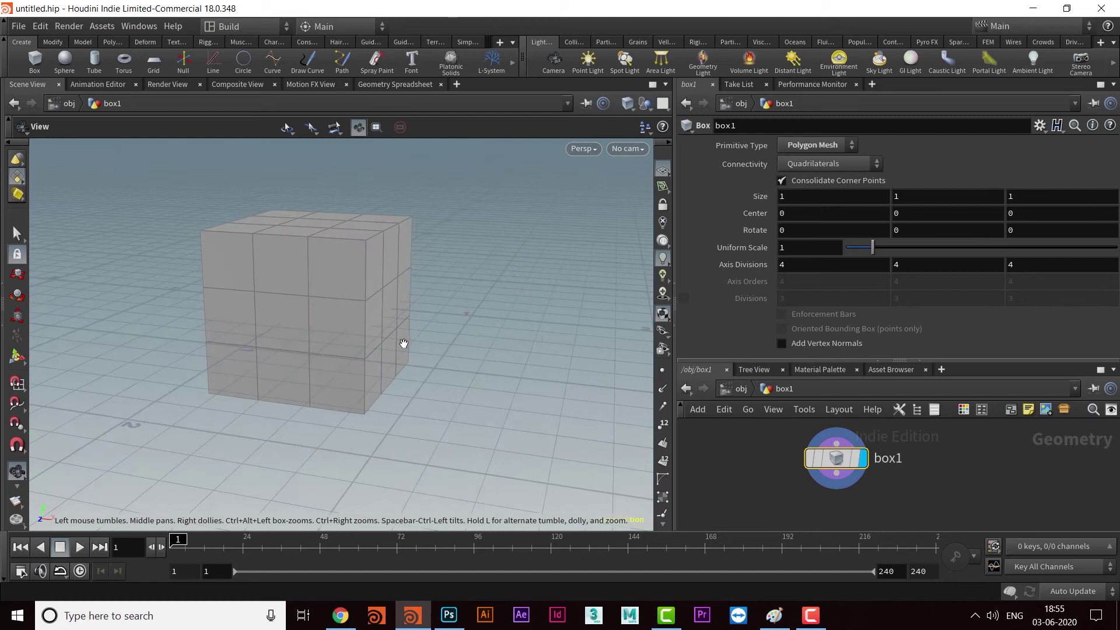
scroll(351, 354, "up", 3)
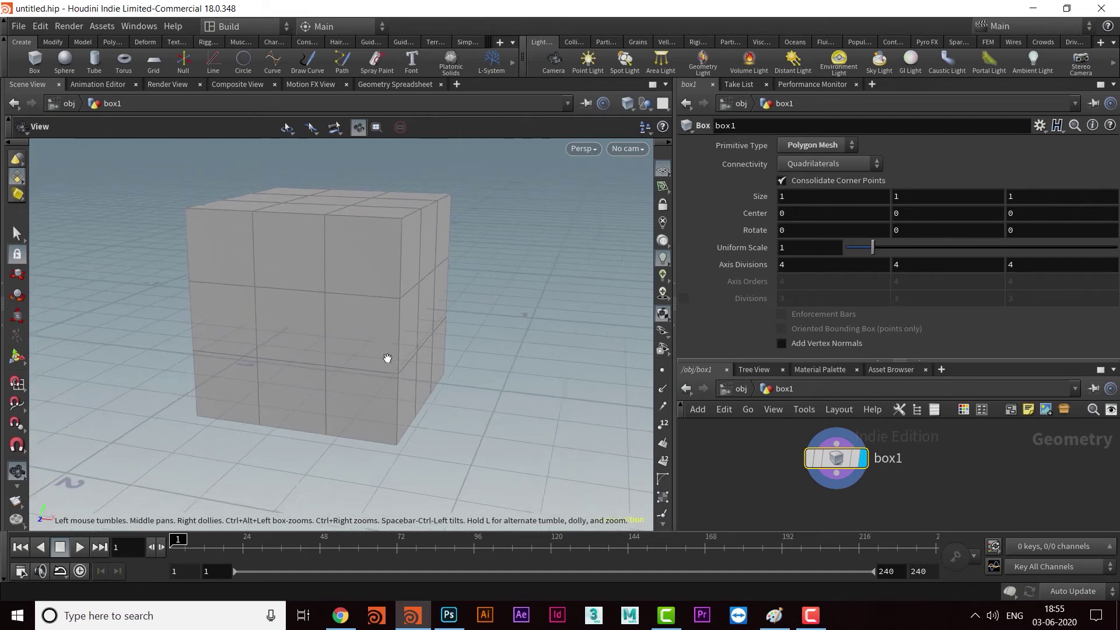
left_click_drag(375, 355, 393, 330)
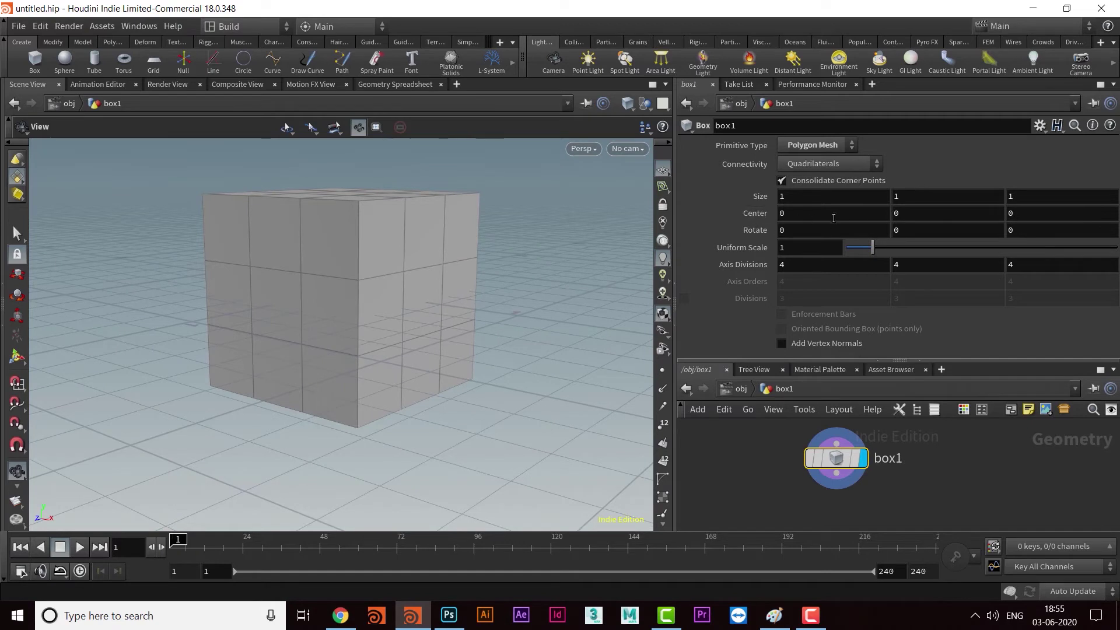
left_click_drag(917, 211, 881, 214)
left_click_drag(1033, 227, 975, 227)
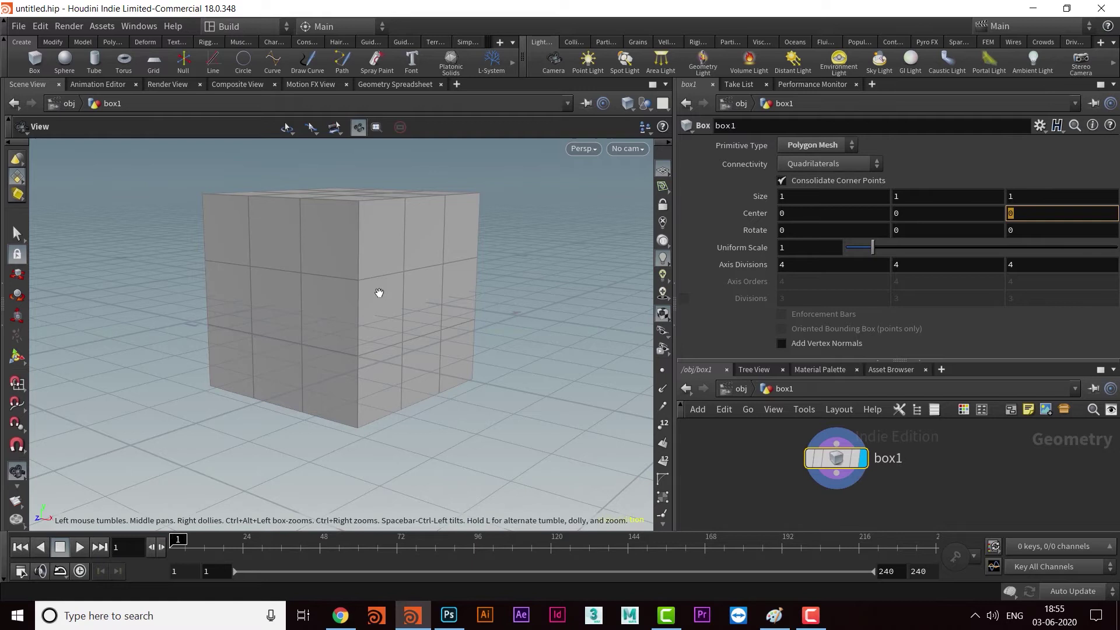
middle_click_drag(387, 303, 300, 309)
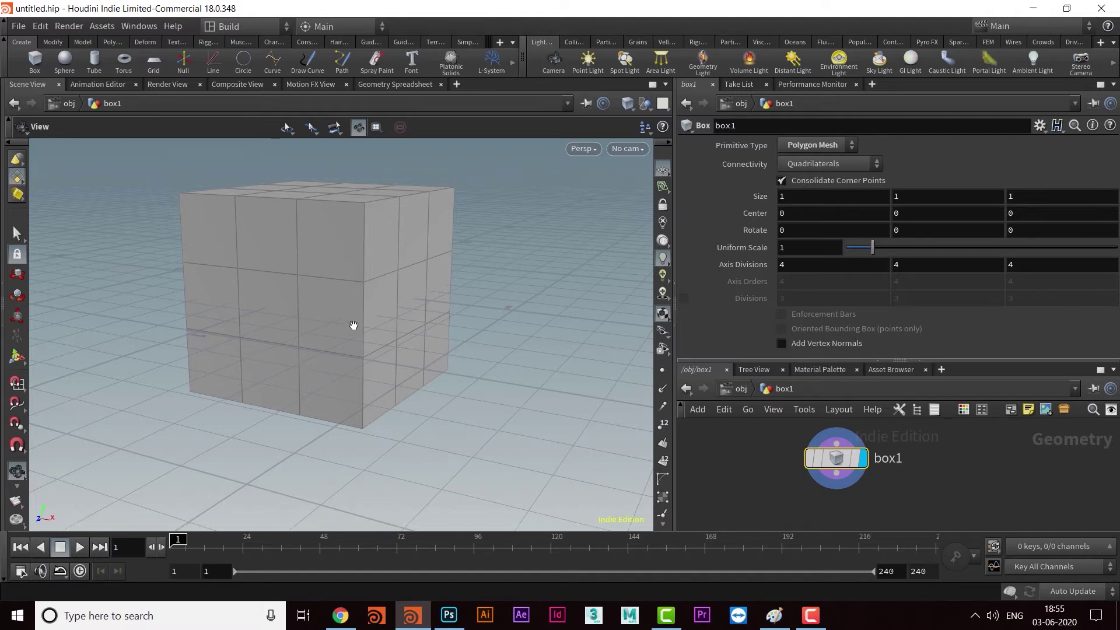
left_click_drag(343, 310, 409, 295)
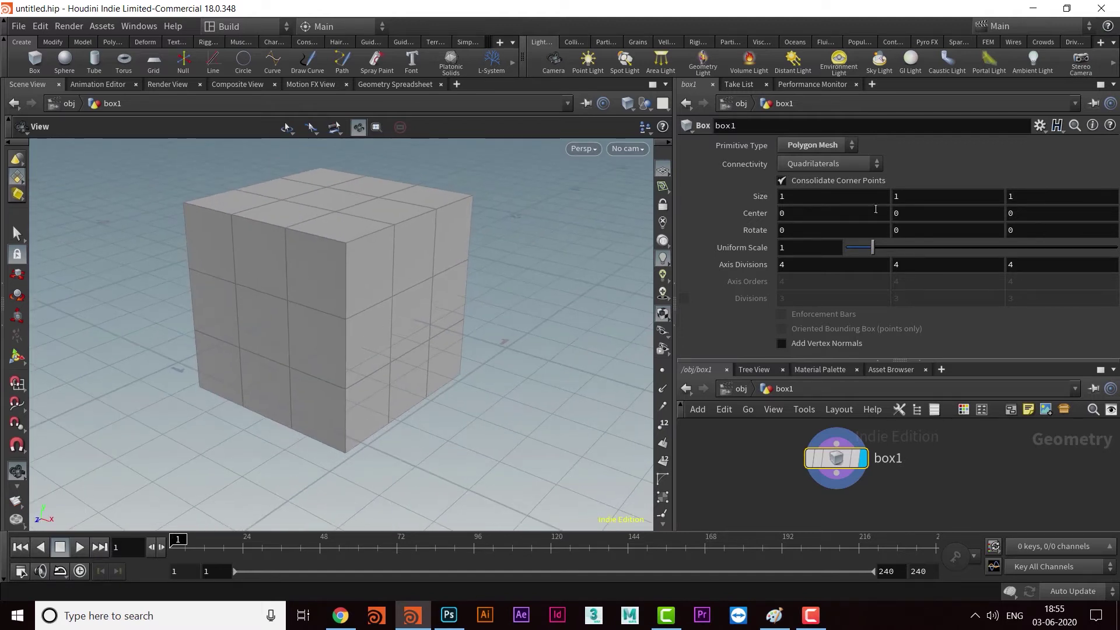
- Set the Y size of the box to 2 and inspect its base against the ground plane from low angles
left_click(896, 197)
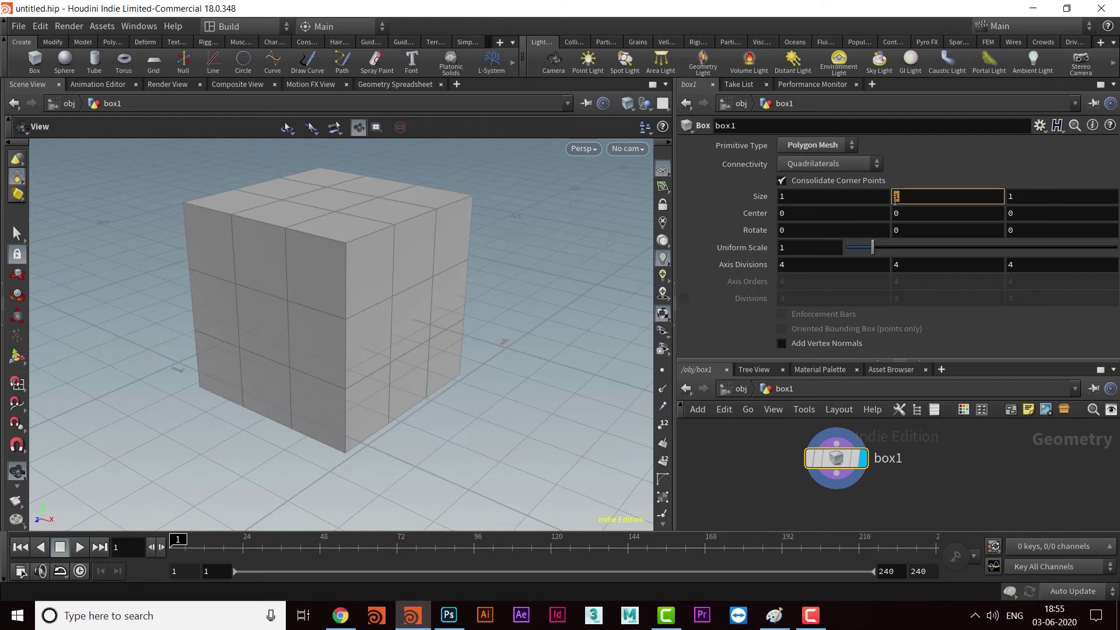
type("2")
key("Return")
left_click_drag(475, 313, 362, 400)
mouse_move(323, 300)
left_mouse_down()
mouse_move(345, 322)
mouse_move(329, 320)
left_mouse_up()
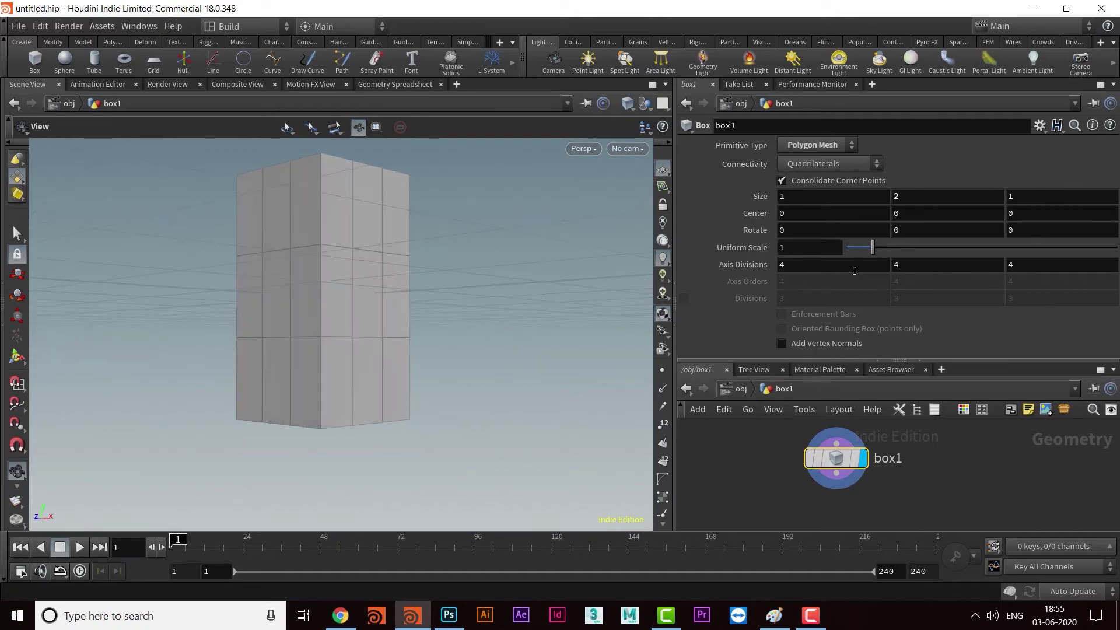
left_click(918, 213)
left_click_drag(355, 312, 310, 347)
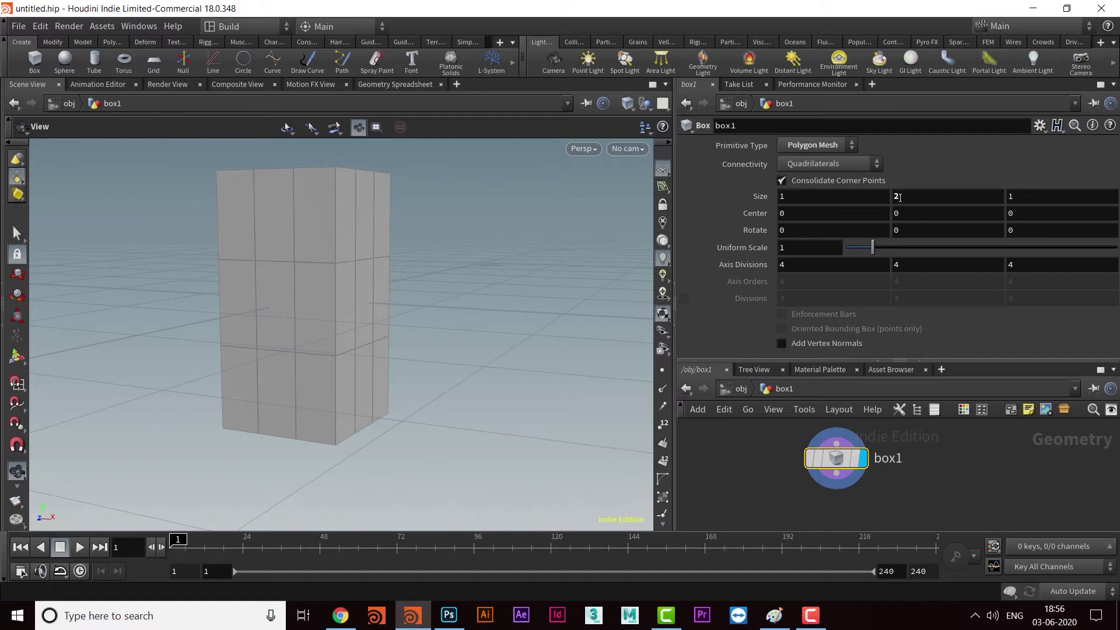
mouse_move(384, 350)
left_mouse_down()
mouse_move(381, 329)
mouse_move(392, 332)
mouse_move(381, 348)
left_mouse_up()
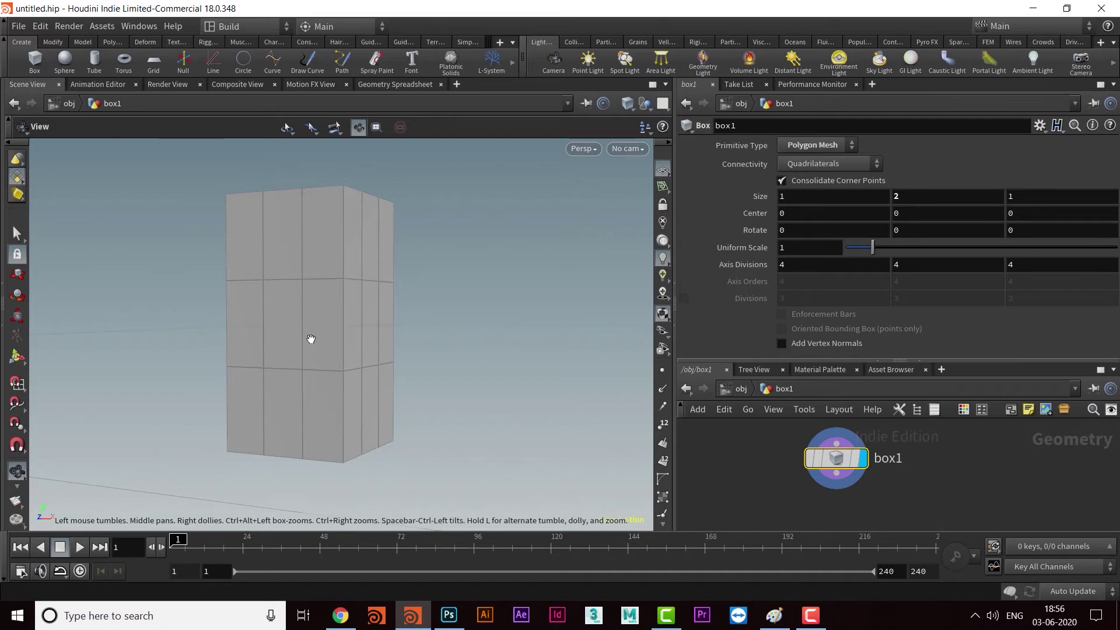
left_click_drag(317, 400, 308, 310)
left_click_drag(356, 342, 396, 326)
- Set the Y size of the box to 4 and inspect the part reaching below the ground plane
left_click(922, 196)
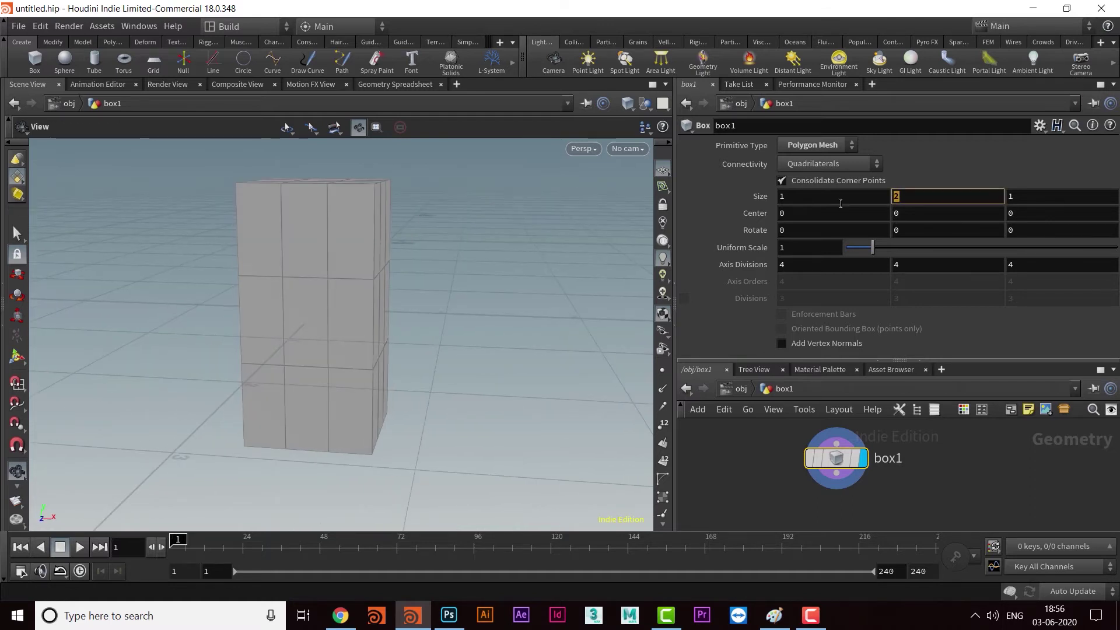
type("4")
key("Return")
left_click_drag(518, 268, 340, 315)
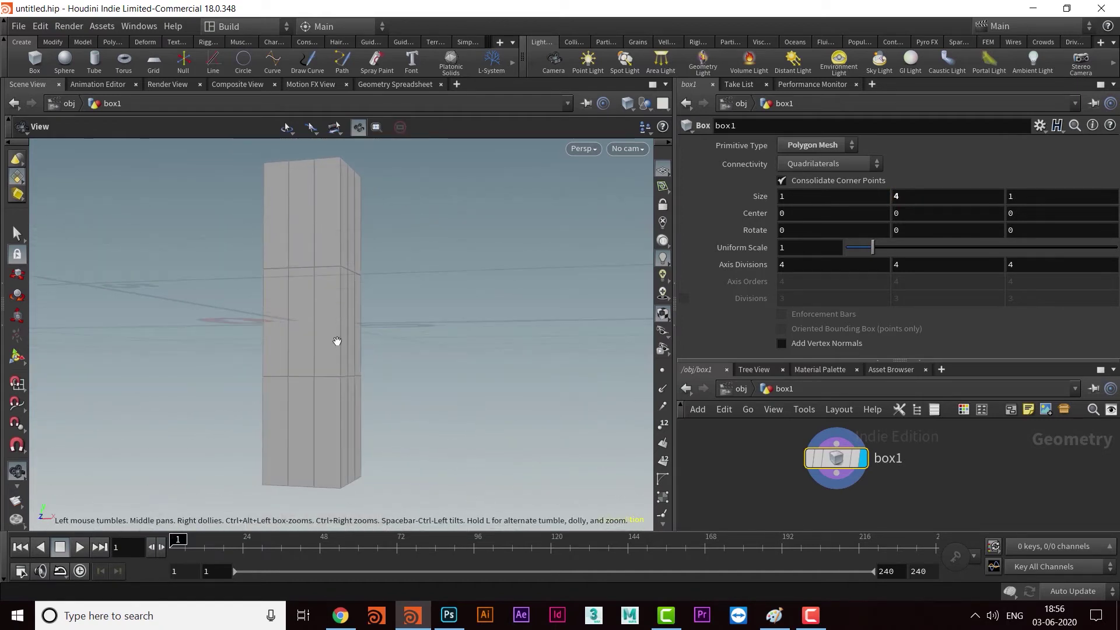
left_click_drag(355, 367, 362, 394)
left_click_drag(335, 207, 459, 363)
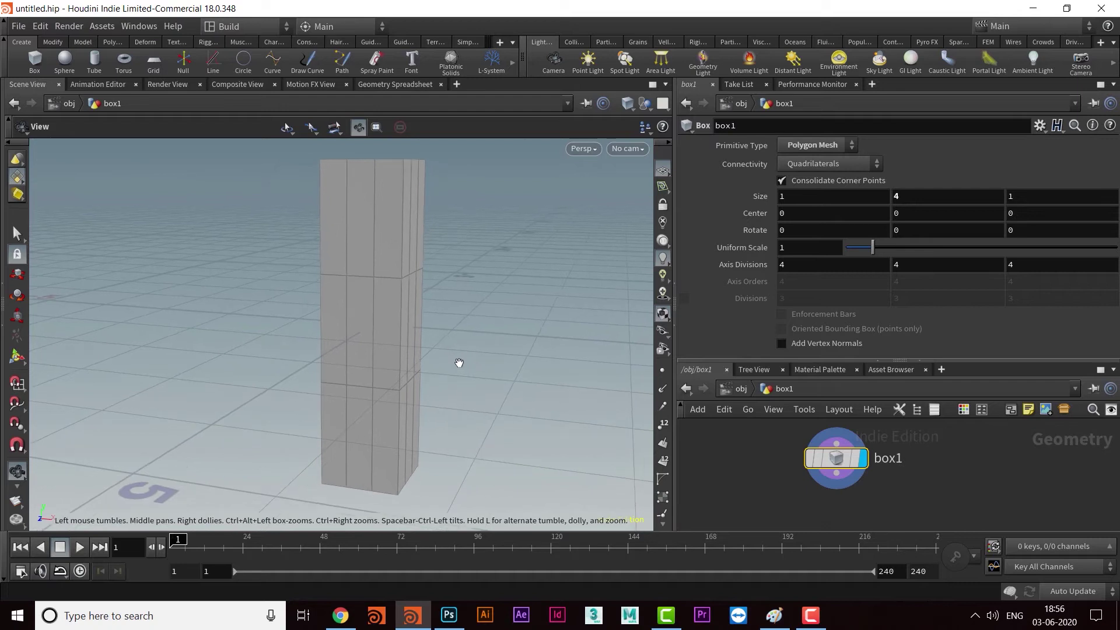
- Raise the box by setting its Y center to 2, half of its height, and check its base on the grid
double_click(920, 213)
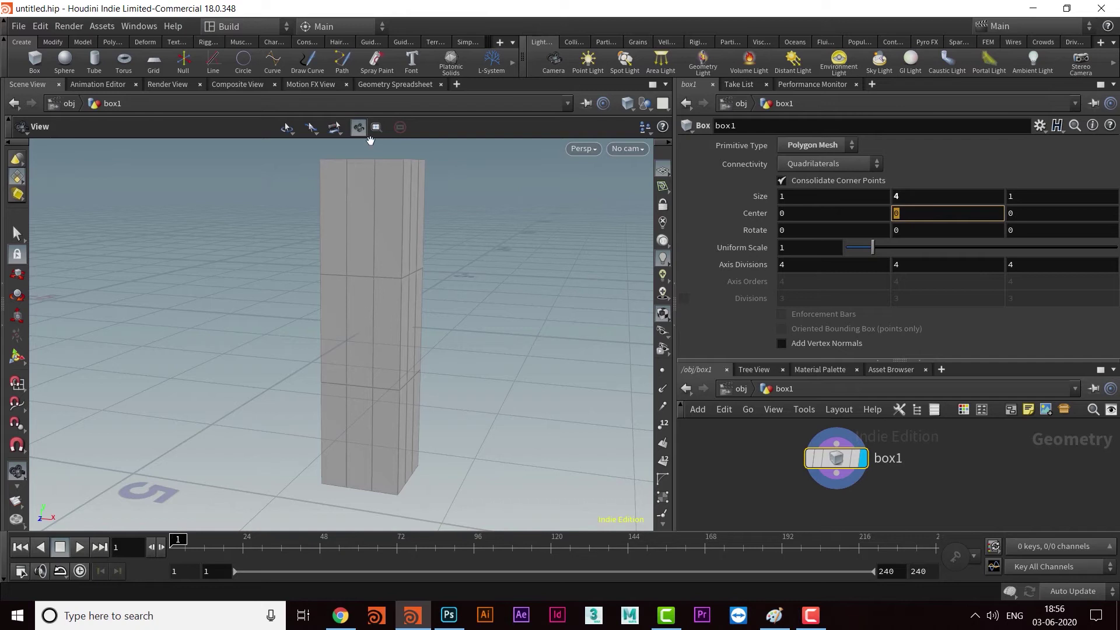
left_click(910, 211)
left_click(908, 197)
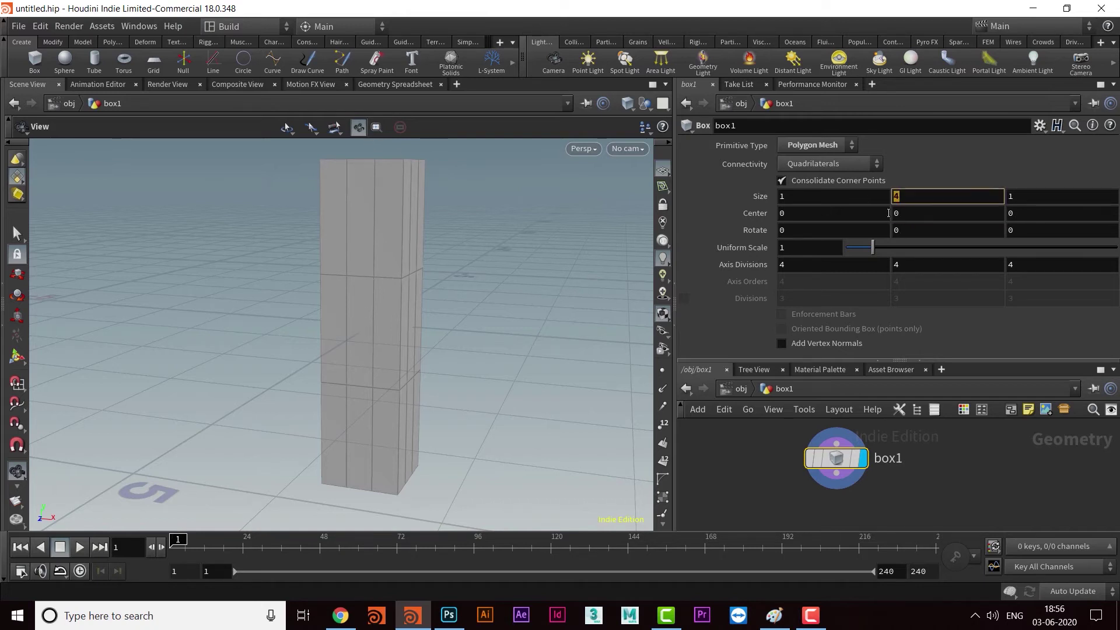
left_click(920, 212)
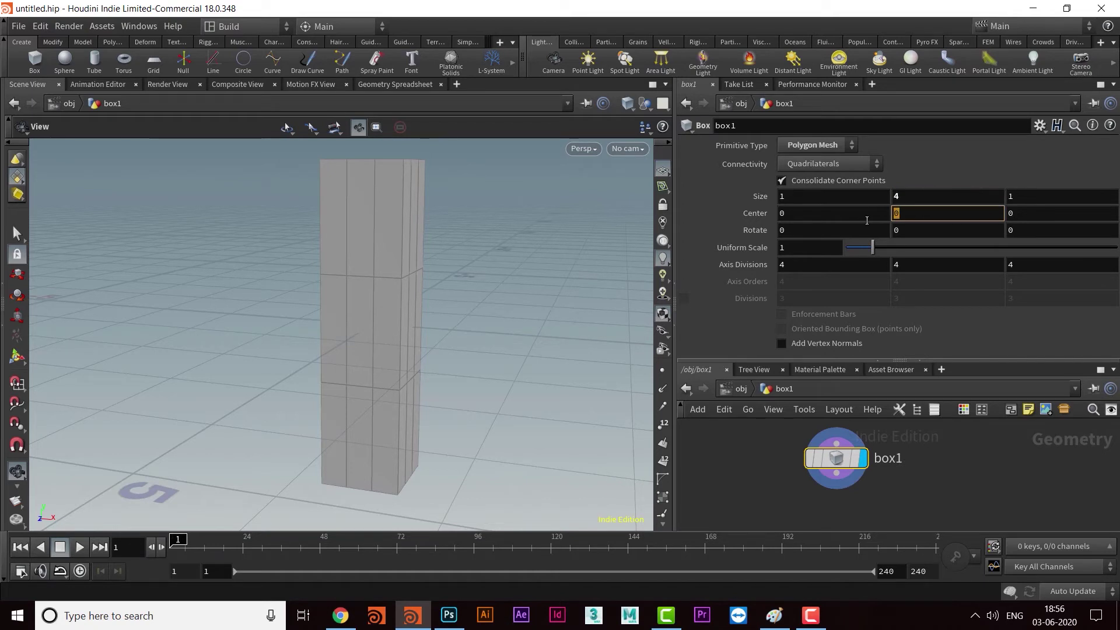
type("2")
key("Return")
left_click_drag(383, 267, 403, 473)
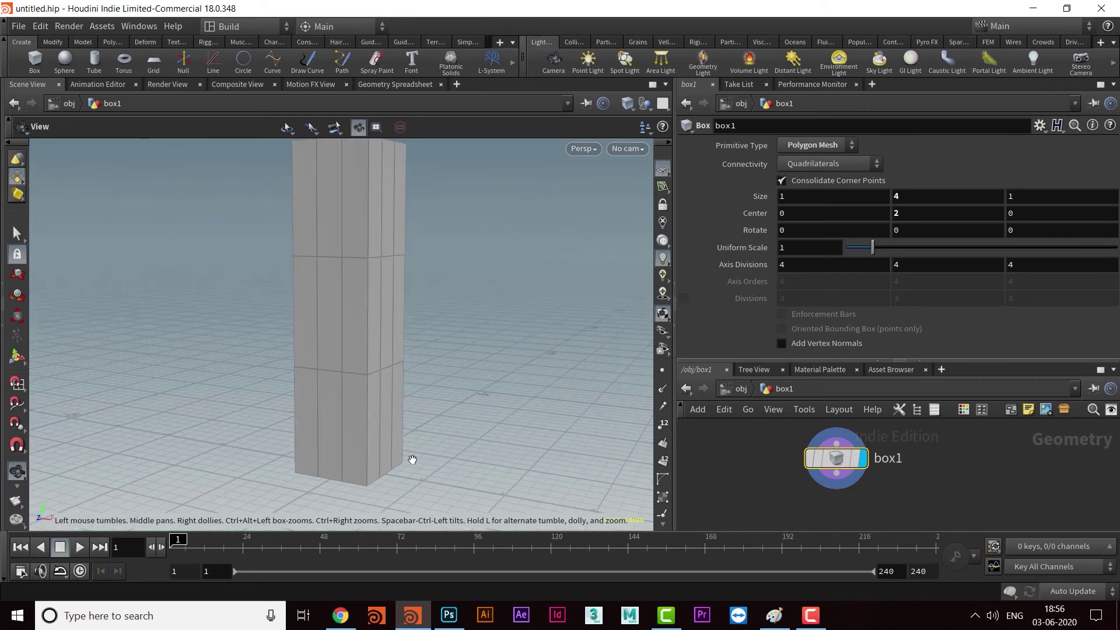
left_click_drag(438, 423, 480, 383)
- Set the Y size of the box to 2 and check the gap between its base and the grid
double_click(902, 200)
type("2")
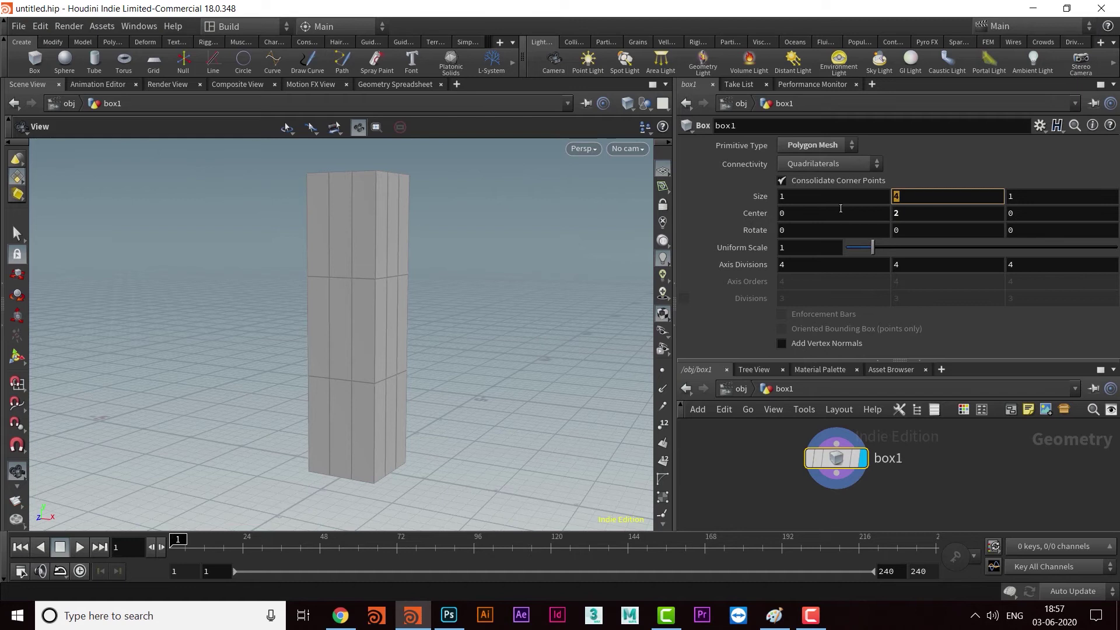
key("Return")
left_click_drag(408, 362, 348, 399)
left_click_drag(317, 439, 352, 383)
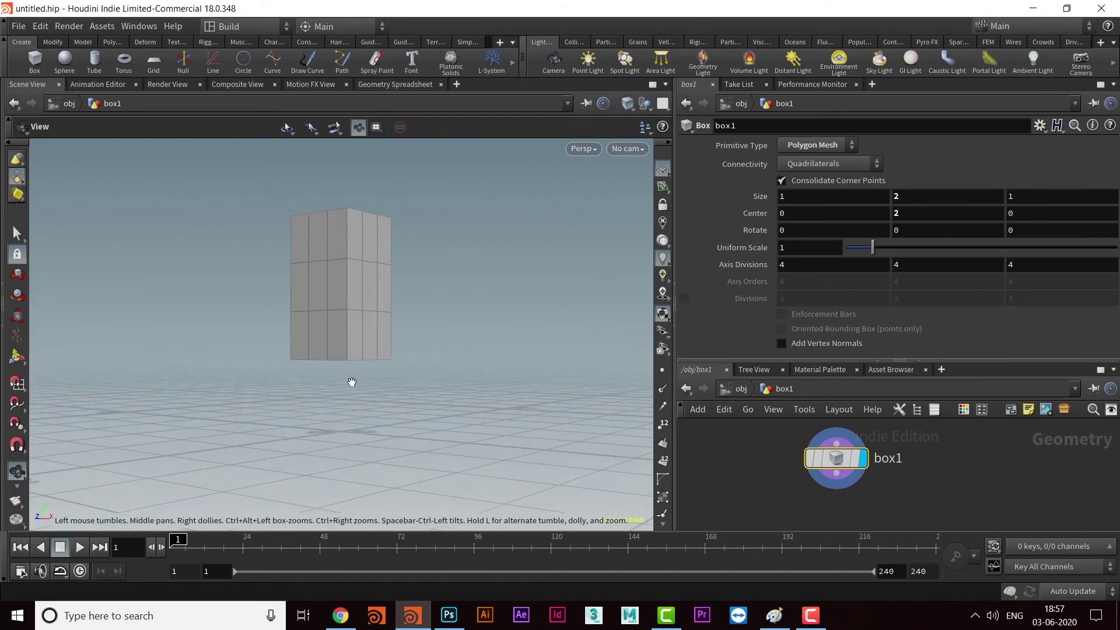
- Set the Y center of the box to 1 so its base rests on the ground
left_click(910, 214)
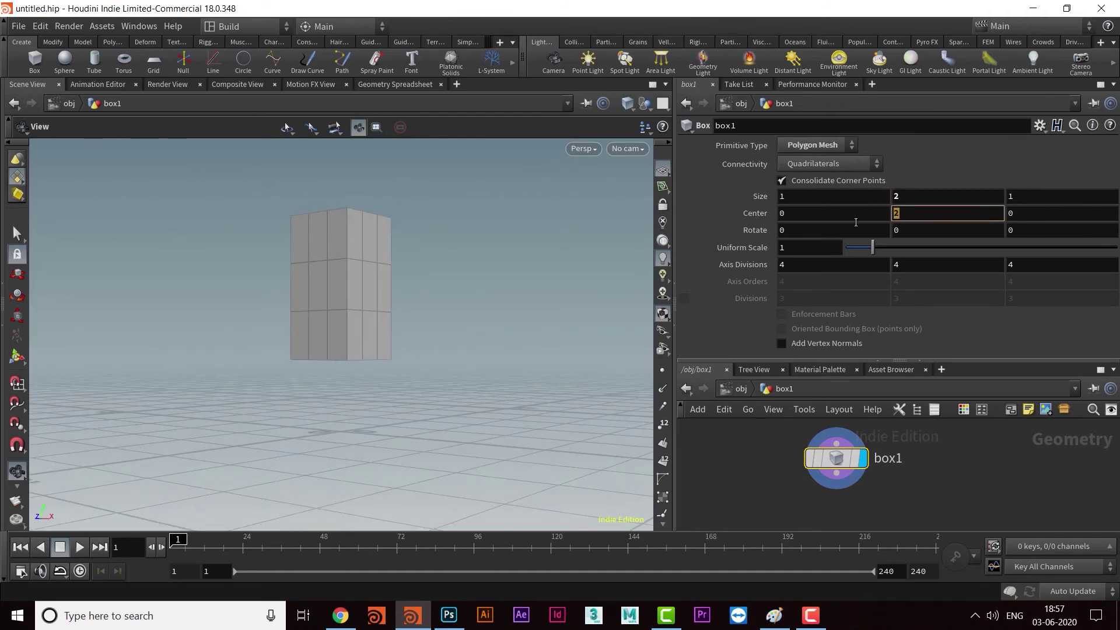
type("1")
key("Return")
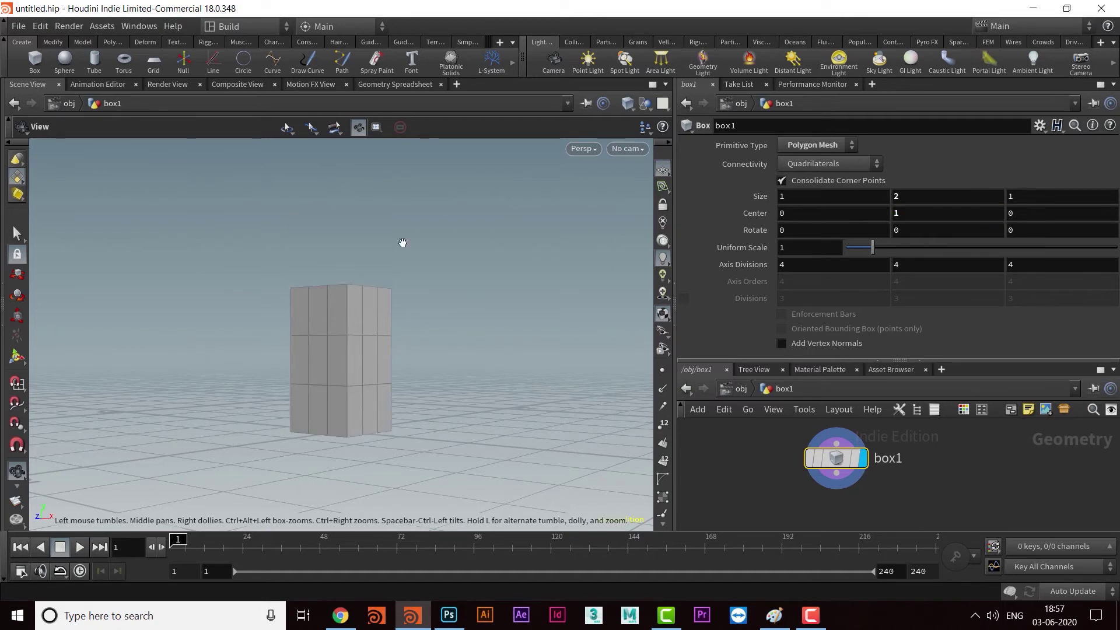
left_click_drag(416, 436, 409, 408)
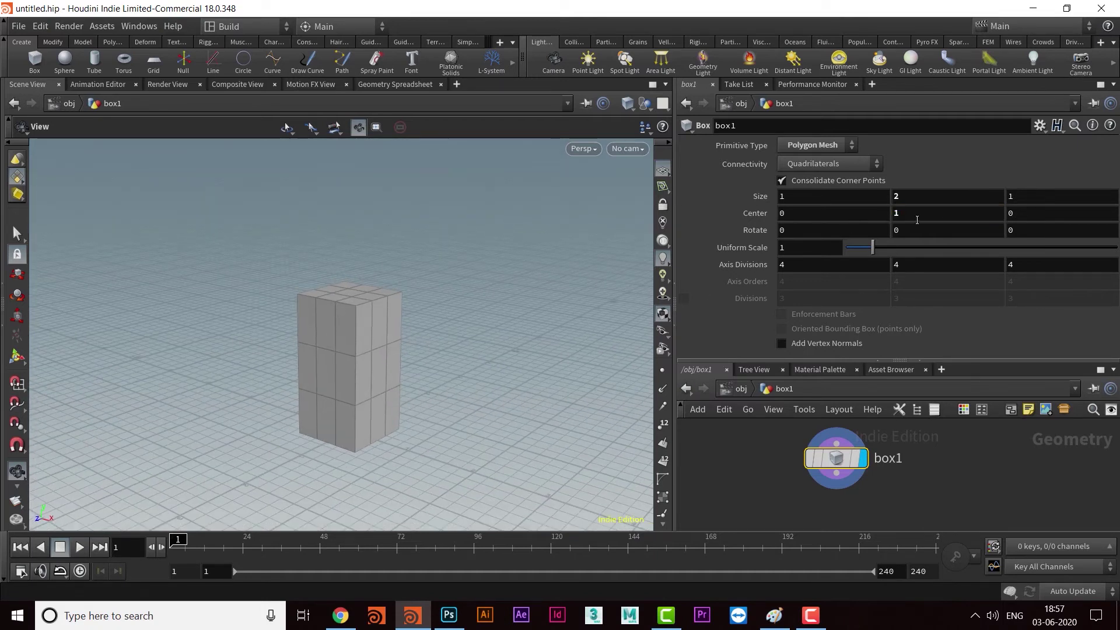
- Inspect the box's Y size and center values and view its base against the grid from the side and from below
left_click(897, 211)
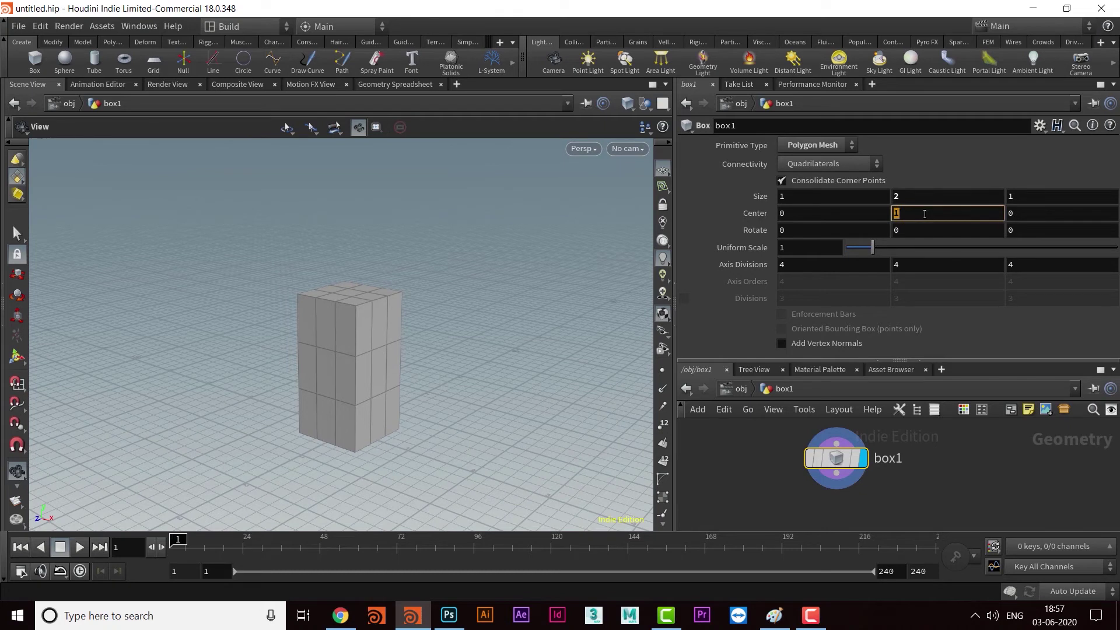
left_click(912, 197)
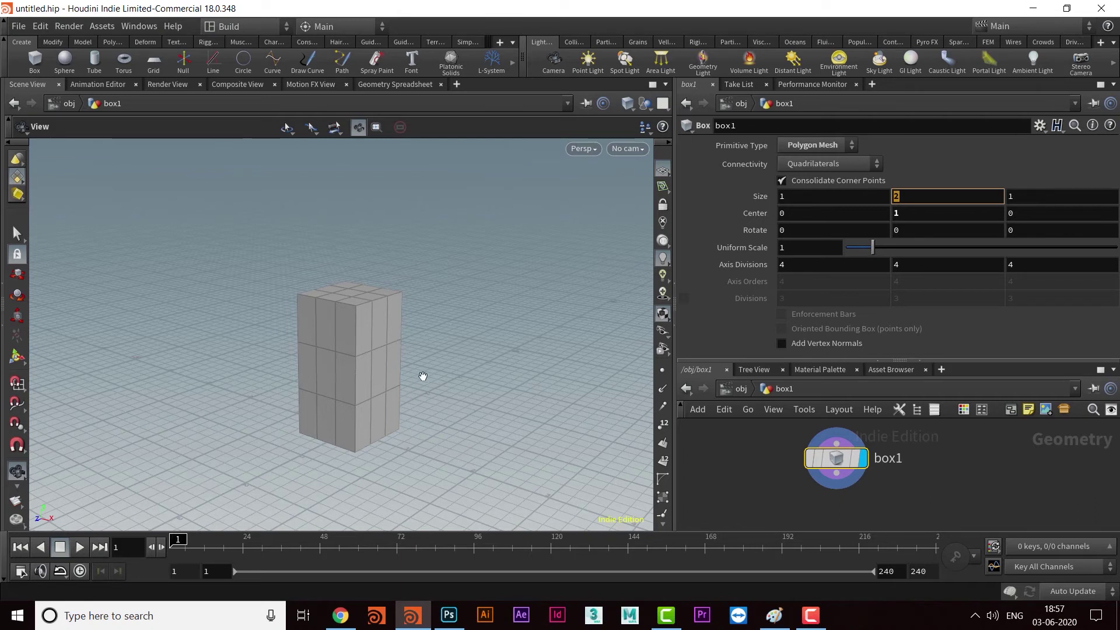
right_click_drag(368, 431, 384, 386)
left_click_drag(383, 386, 483, 400)
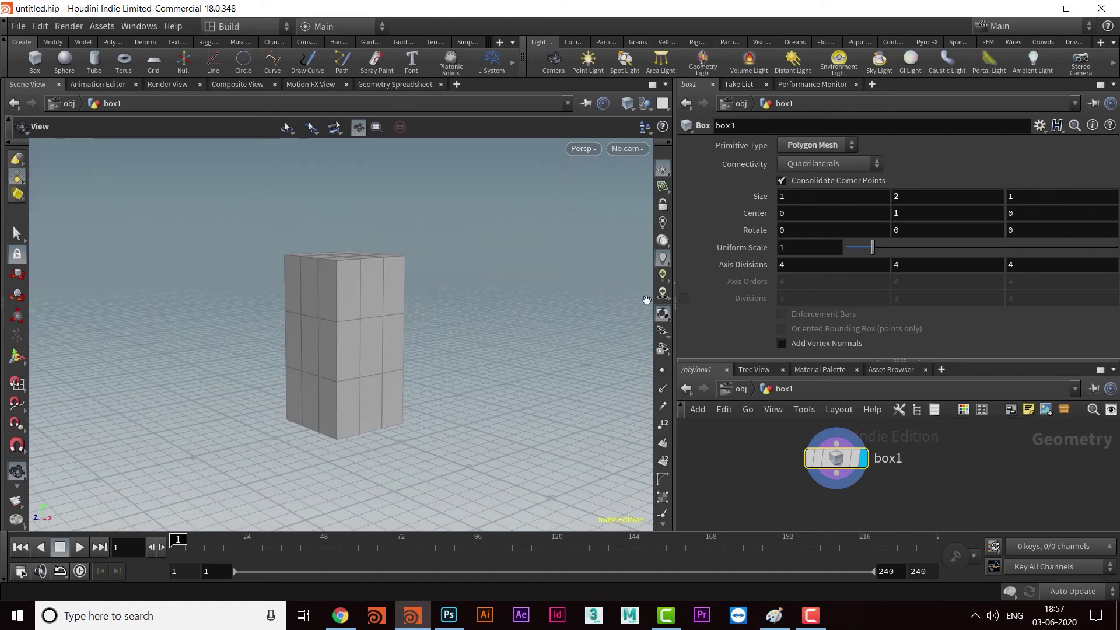
mouse_move(432, 345)
middle_mouse_down()
mouse_move(460, 344)
mouse_move(441, 347)
middle_mouse_up()
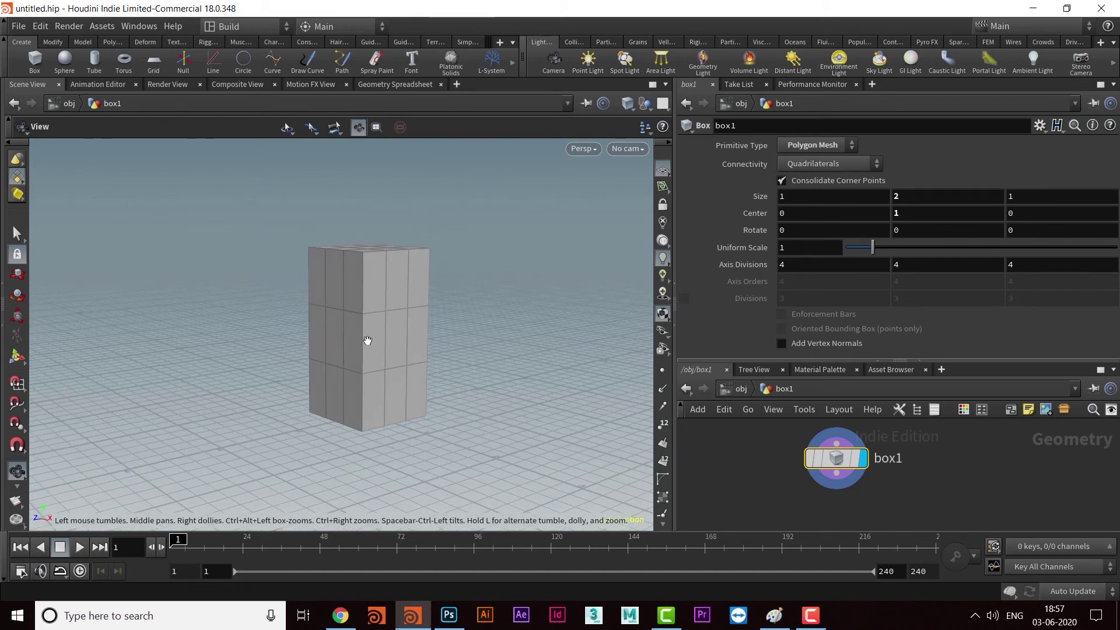
left_click_drag(367, 340, 387, 350)
right_click_drag(379, 344, 400, 375)
left_click_drag(400, 375, 425, 327)
left_click_drag(382, 375, 395, 359)
middle_click_drag(394, 360, 408, 354)
left_click_drag(408, 354, 400, 333)
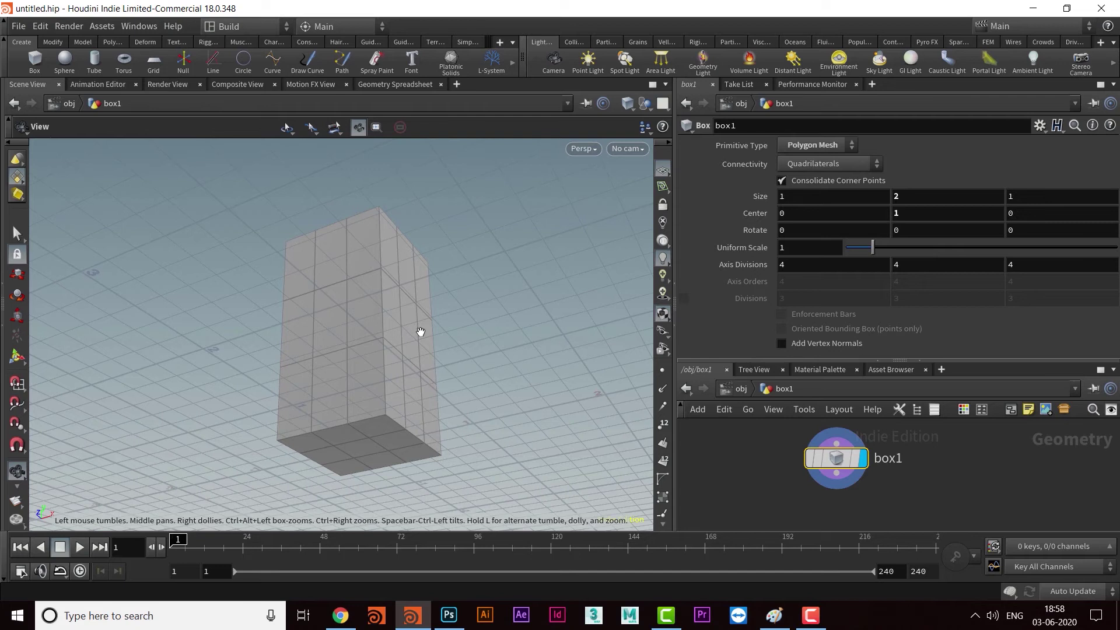
left_click_drag(425, 330, 373, 383)
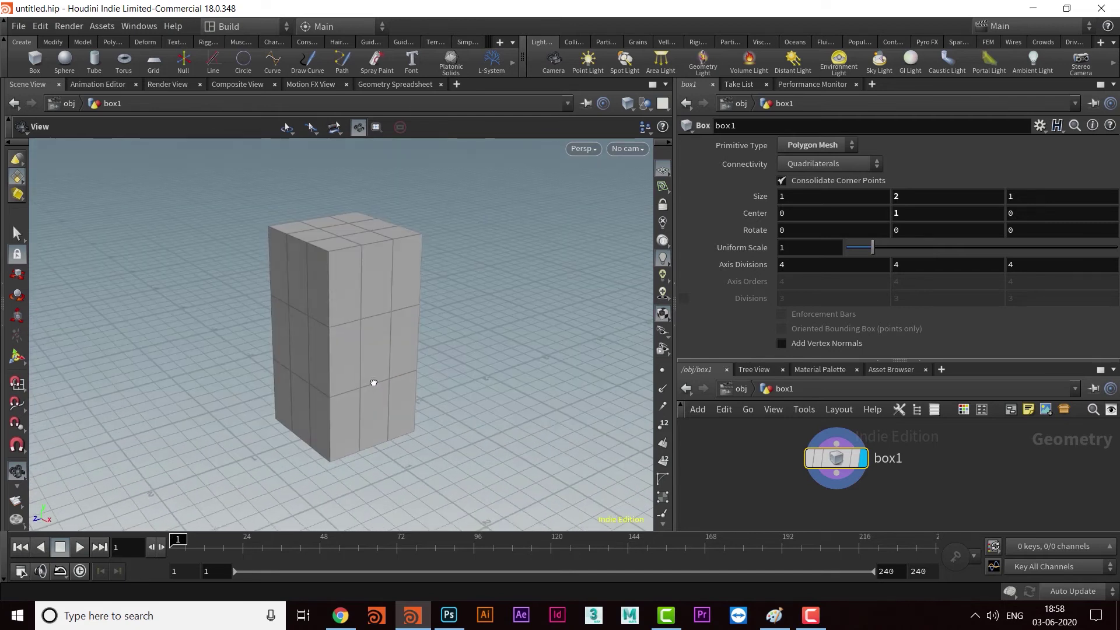
- Link the Y center of the box to its height with the expression ch("sizey")
left_click(902, 214)
type("ch")
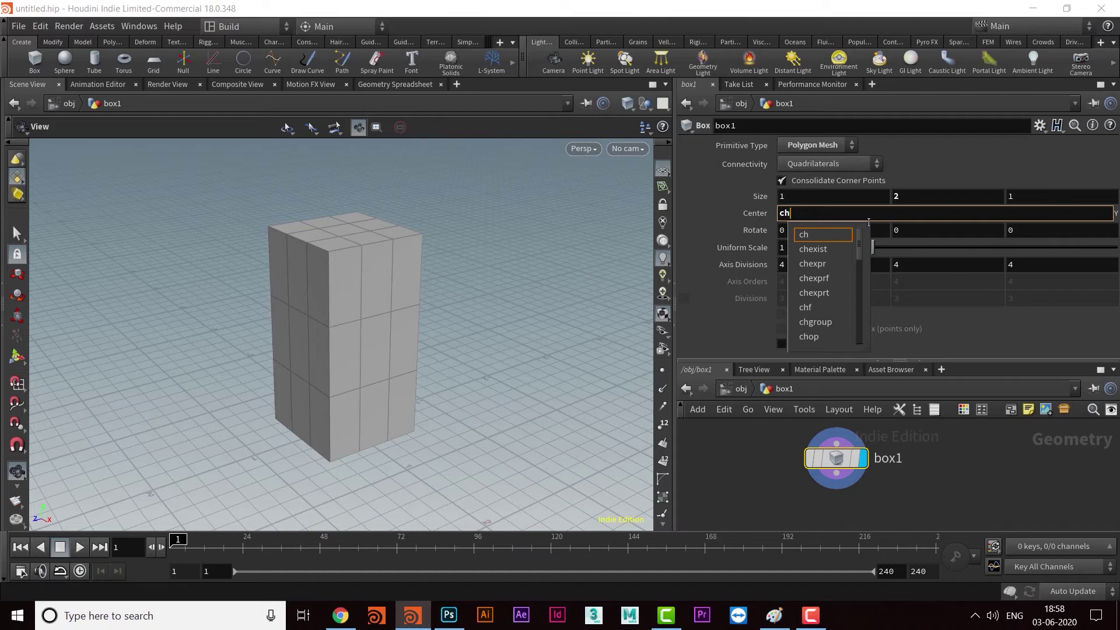
type("()")
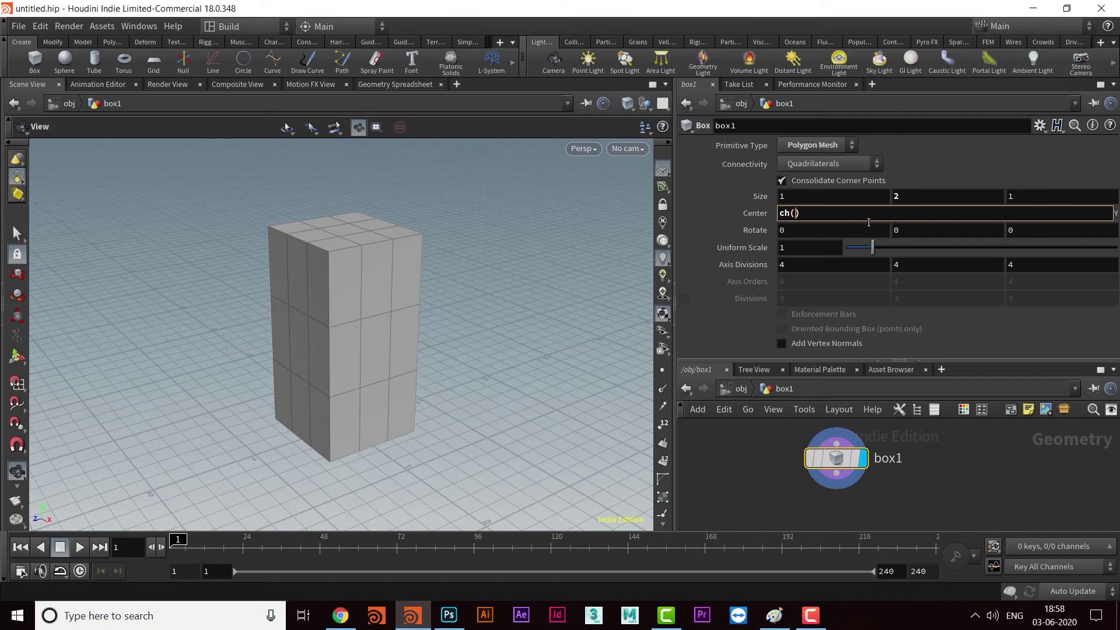
type("\"\"")
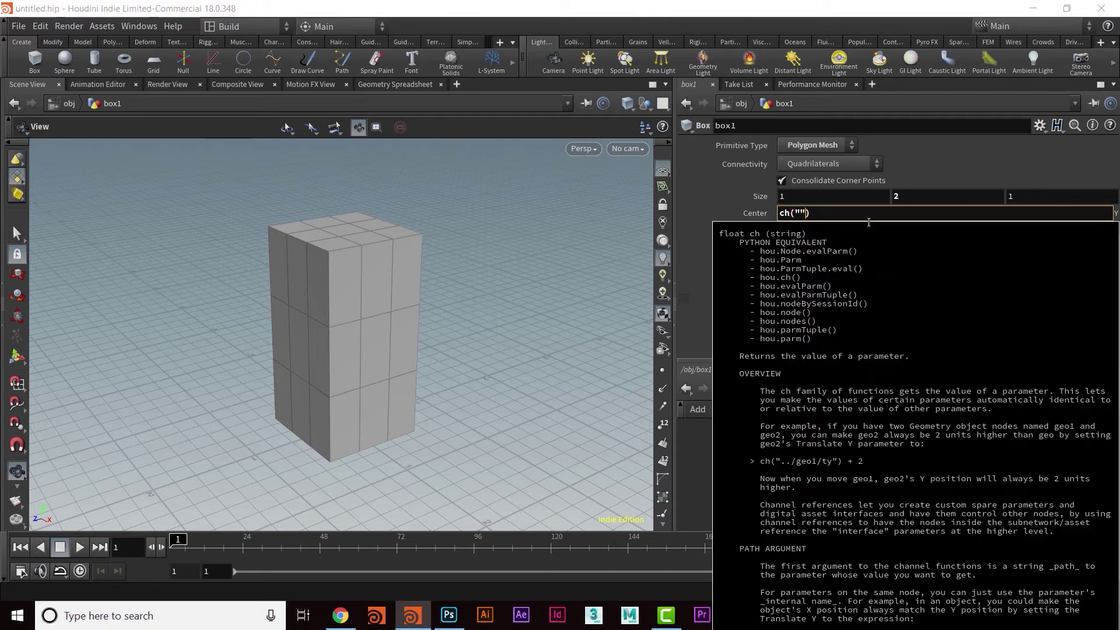
key("Left")
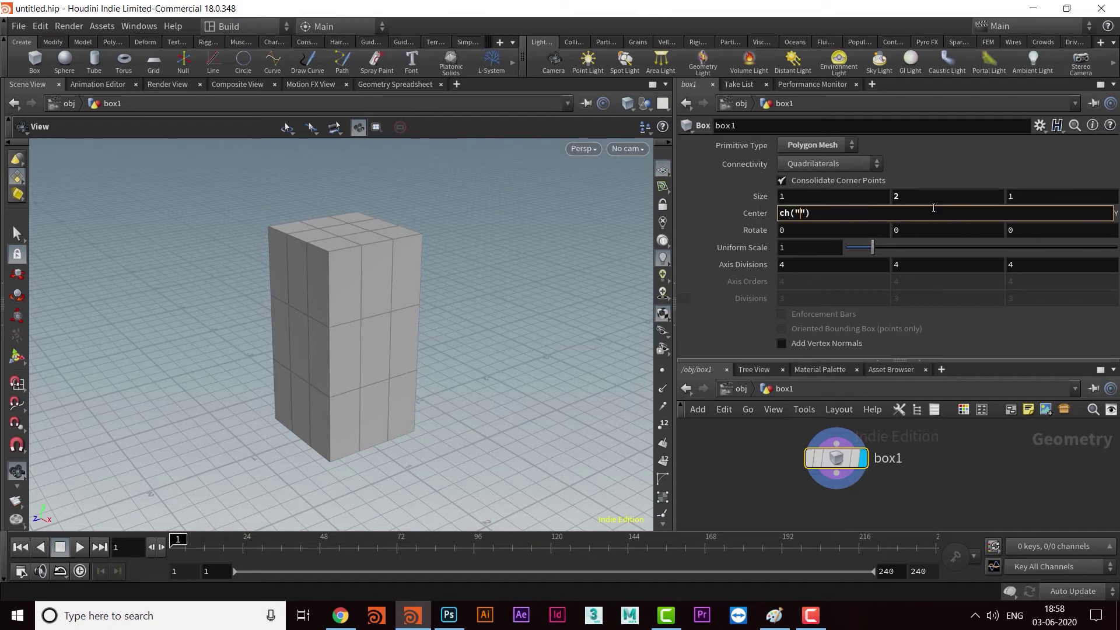
type("siz")
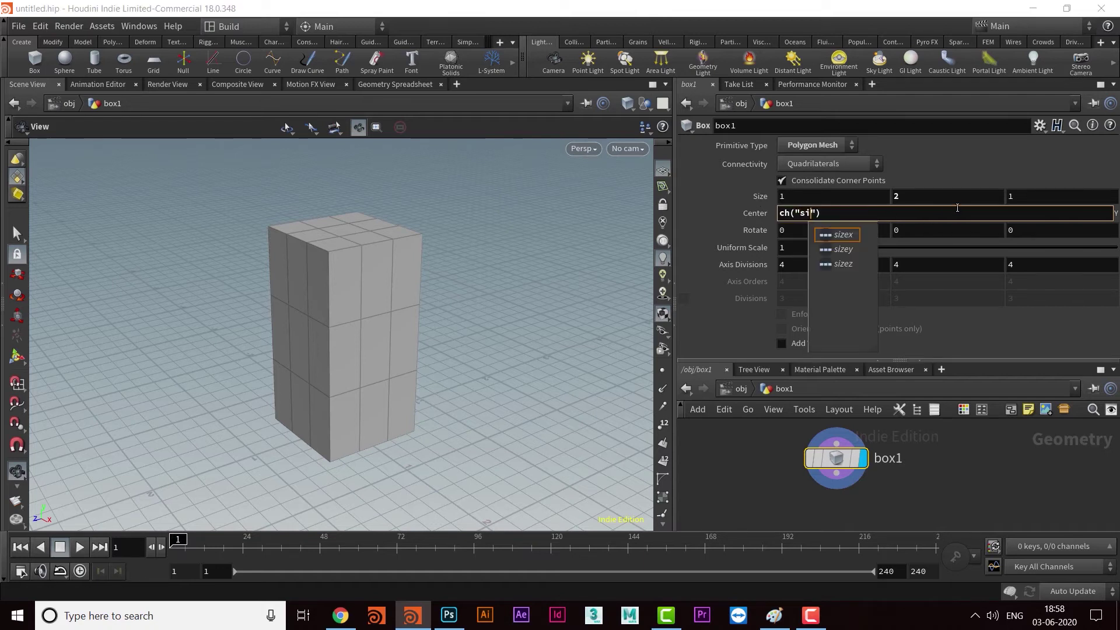
type("e")
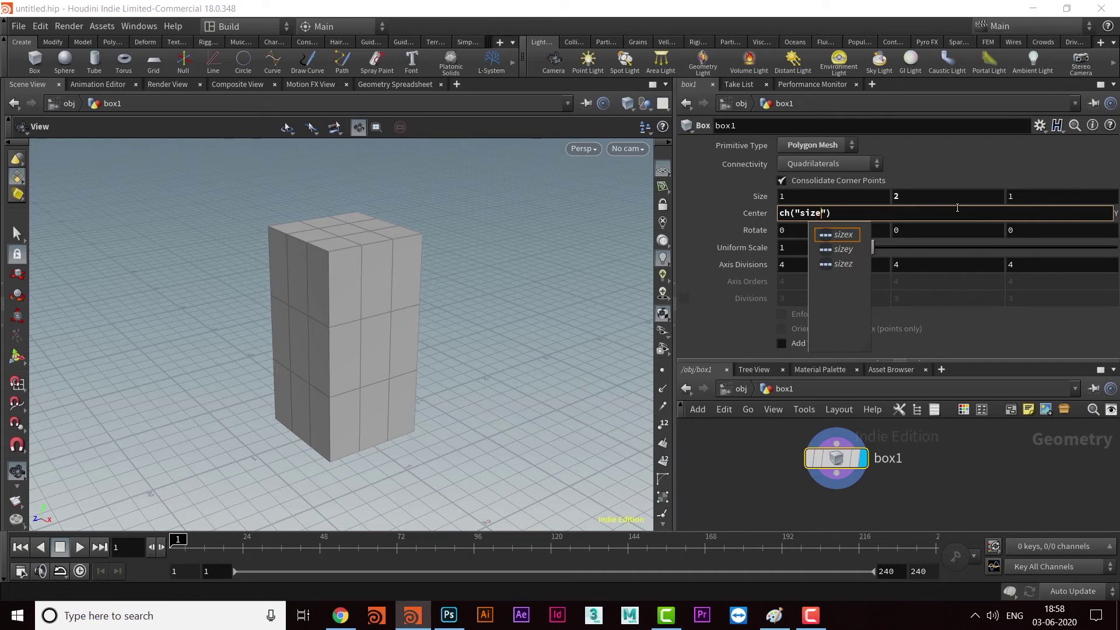
type("y")
key("Return")
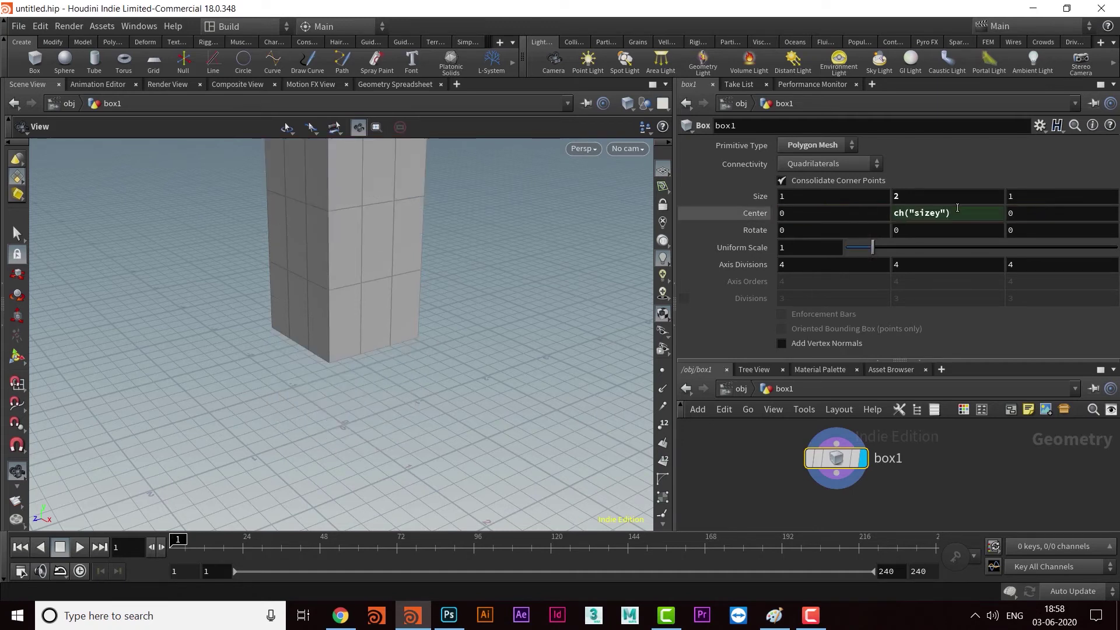
- Halve the Y center expression to ch("sizey")/2 and check the position of the box's base on the grid
middle_click_drag(406, 288, 382, 376)
left_click_drag(382, 376, 461, 362)
left_click(956, 213)
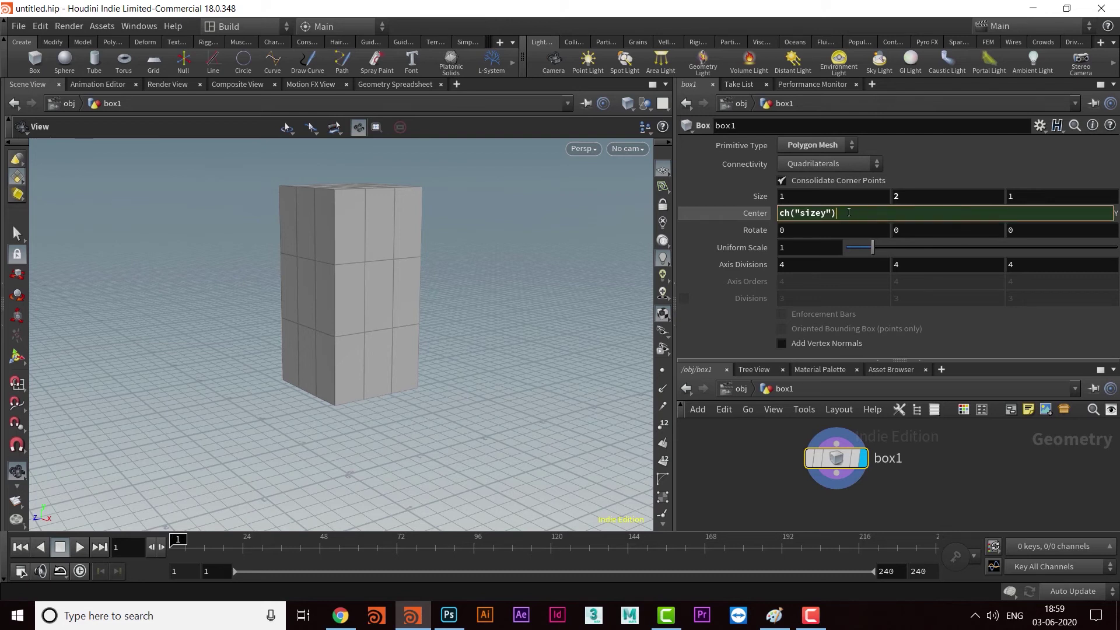
type("/2")
key("Return")
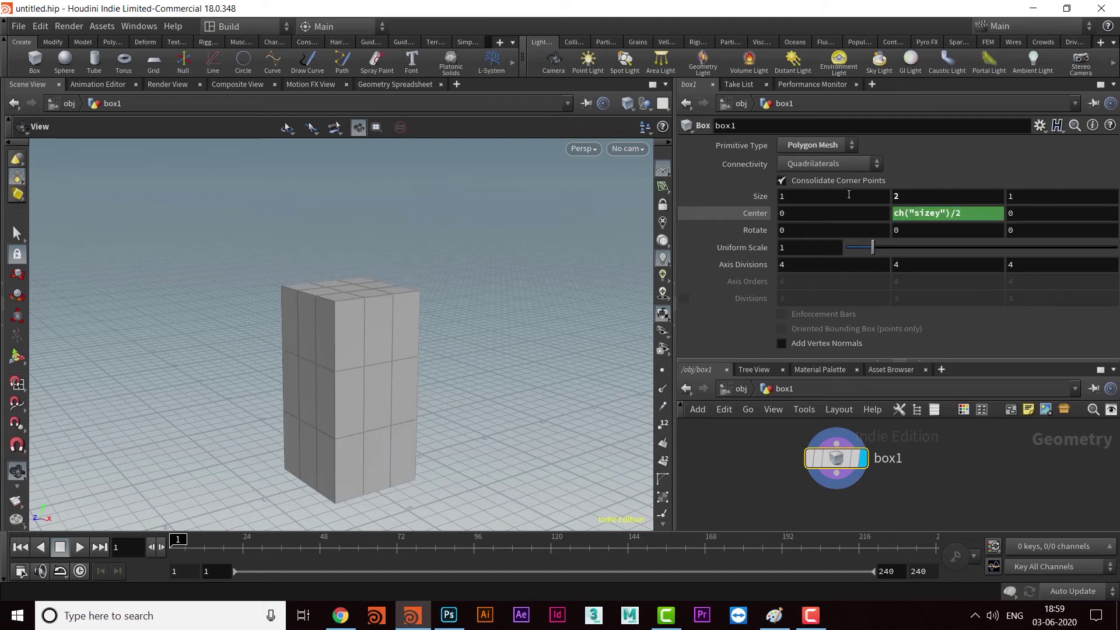
left_click_drag(391, 427, 410, 385)
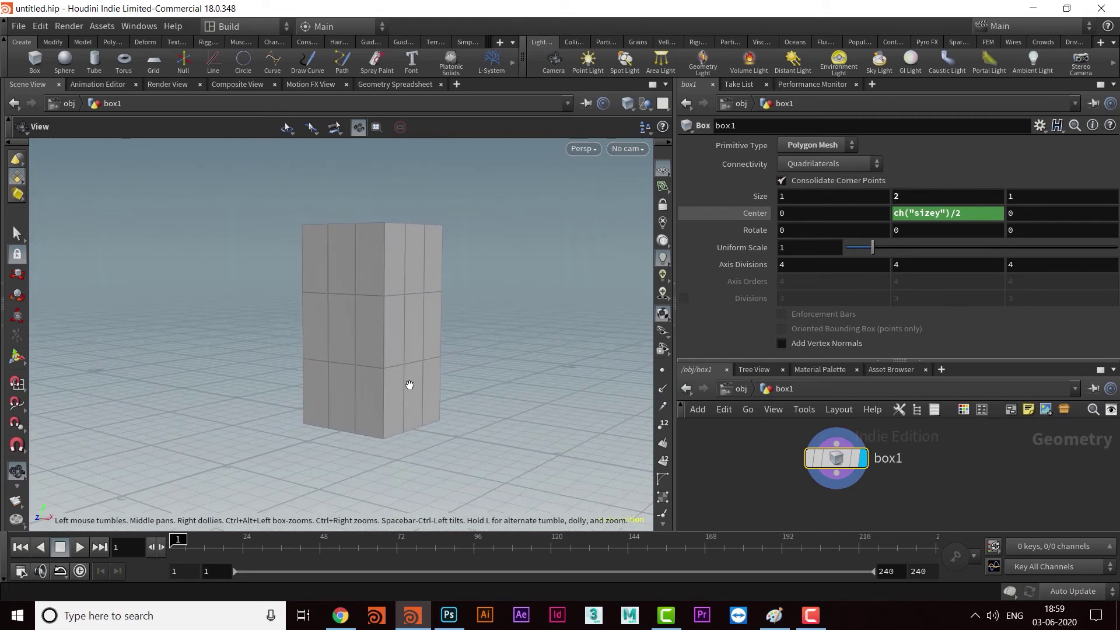
- Test the center expression by setting the Y size of the box to 4 and viewing its base
left_click(918, 199)
type("4")
key("Return")
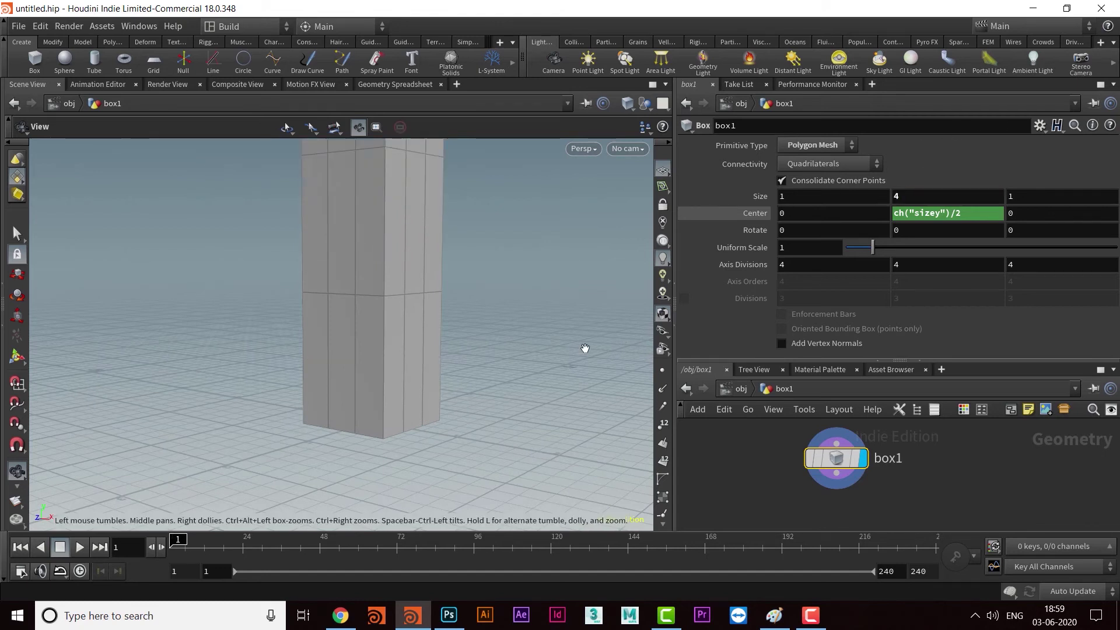
left_click_drag(457, 315, 435, 373)
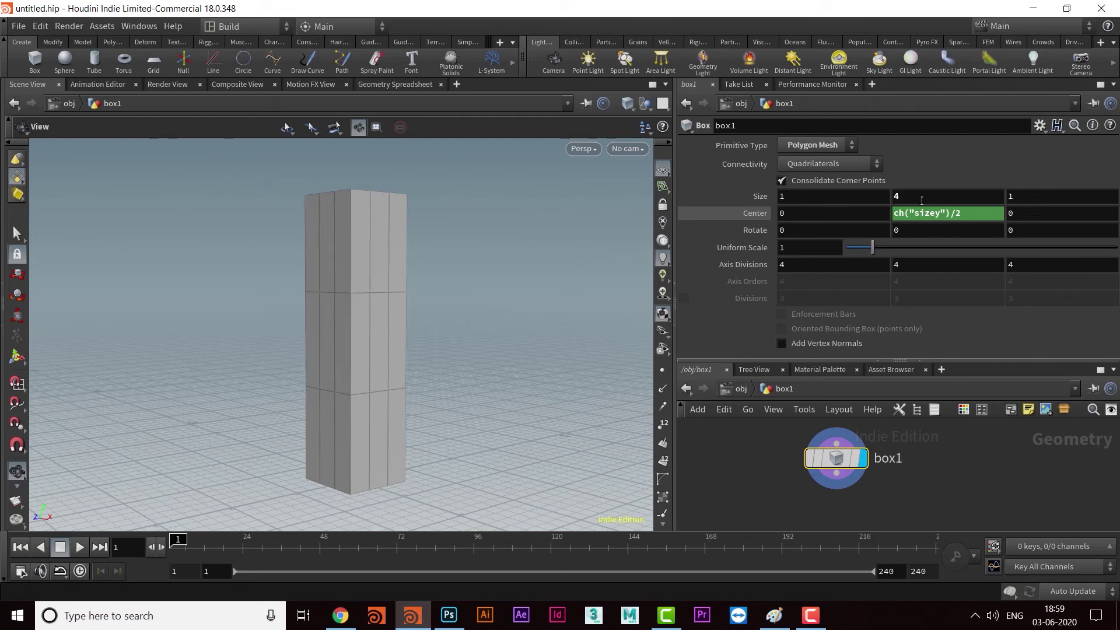
- Test the center expression with a Y size of .5 and examine the box's base on the grid from several angles
double_click(896, 197)
left_click_drag(940, 213, 917, 216)
double_click(902, 196)
left_click(935, 168)
double_click(922, 196)
type(".5")
key("Return")
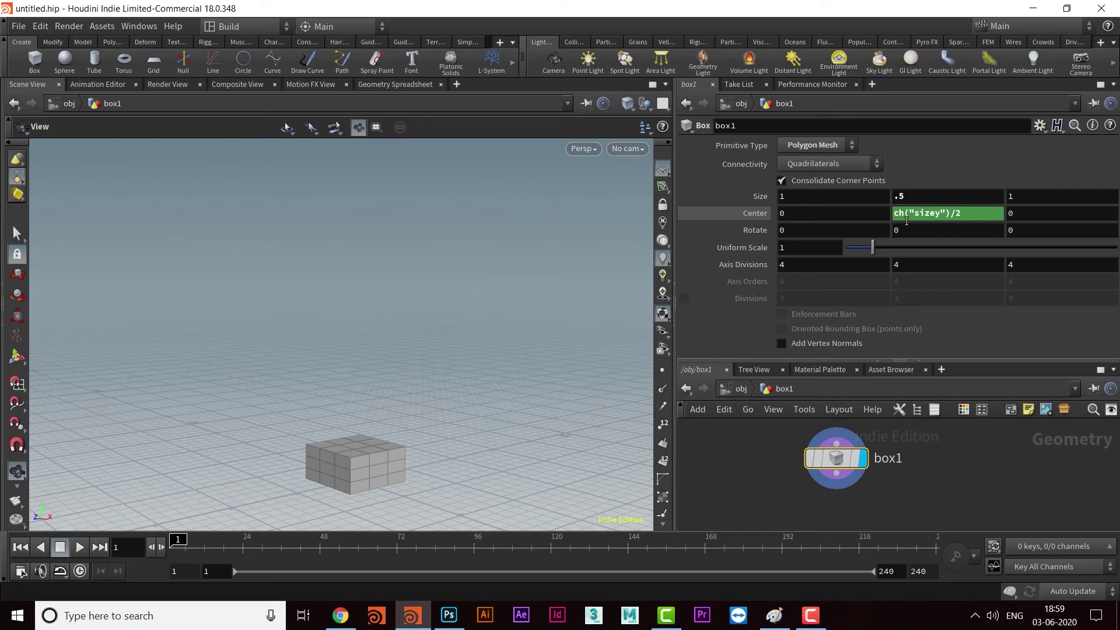
middle_click_drag(346, 441, 375, 315)
right_click_drag(375, 315, 388, 345)
left_click_drag(387, 345, 418, 402)
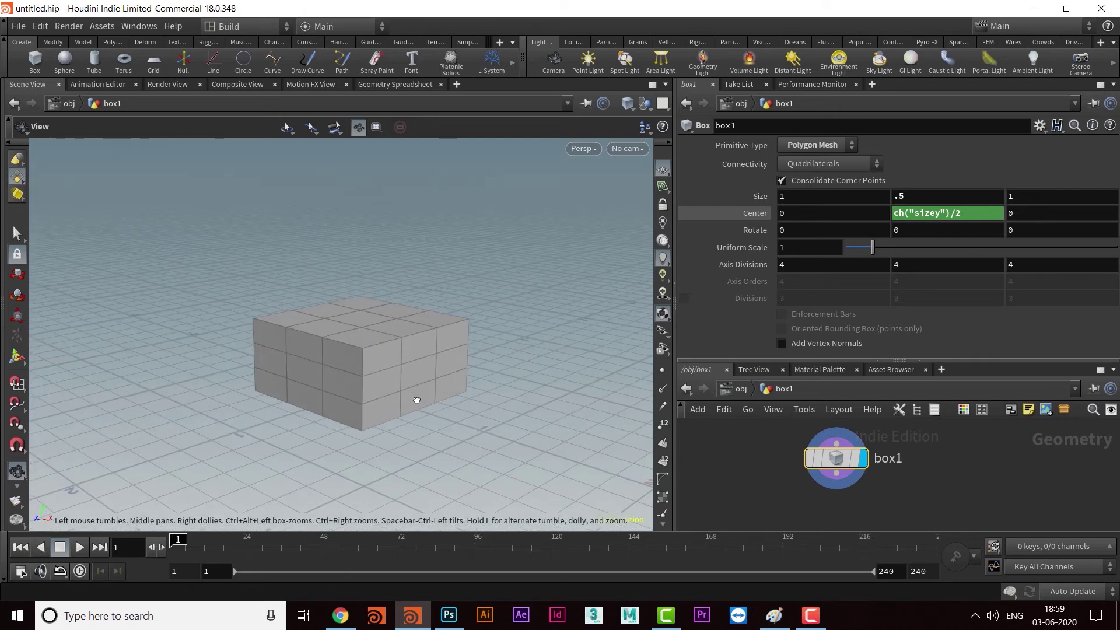
middle_click_drag(425, 382, 421, 389)
left_click_drag(421, 389, 408, 427)
middle_click_drag(408, 427, 392, 432)
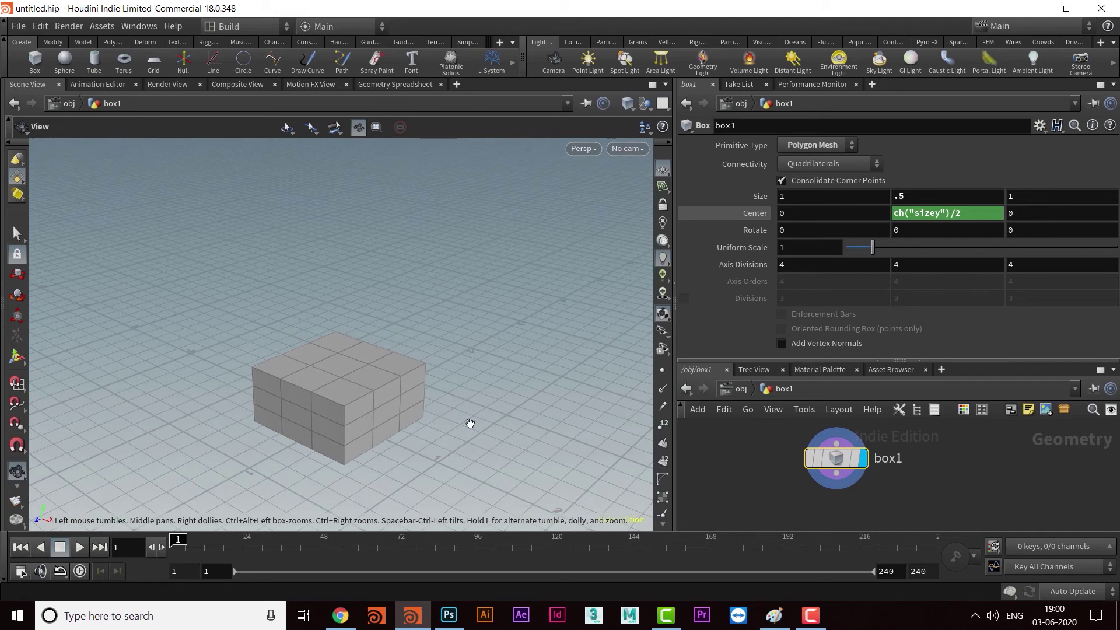
left_click_drag(473, 409, 447, 366)
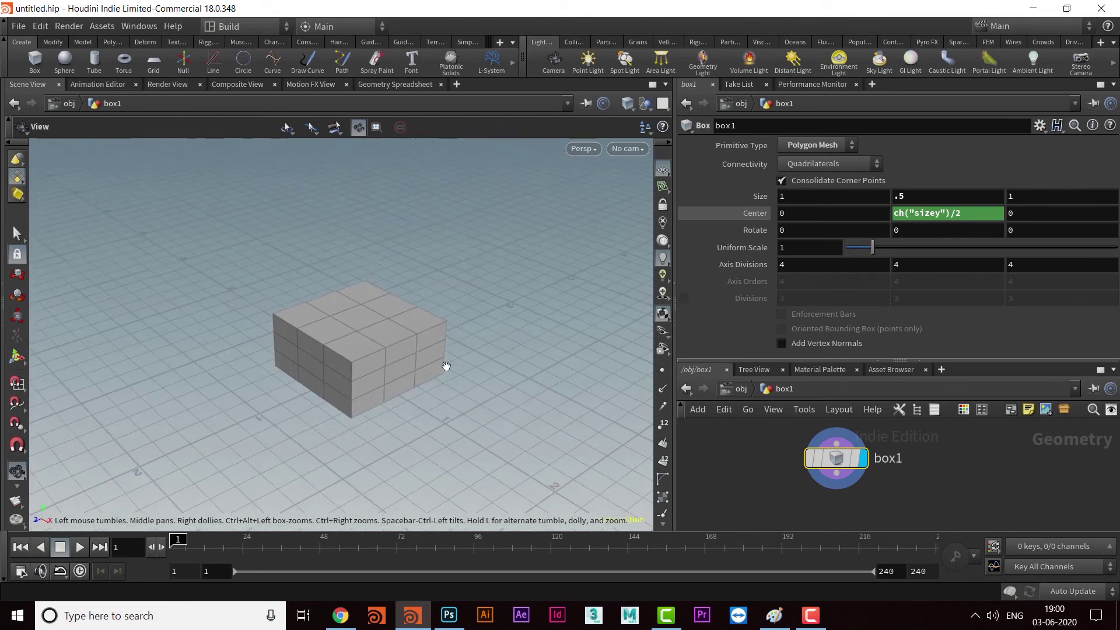
- Set the Y size of the box to 2 and check its base on the grid
left_click(898, 197)
type("2")
key("Return")
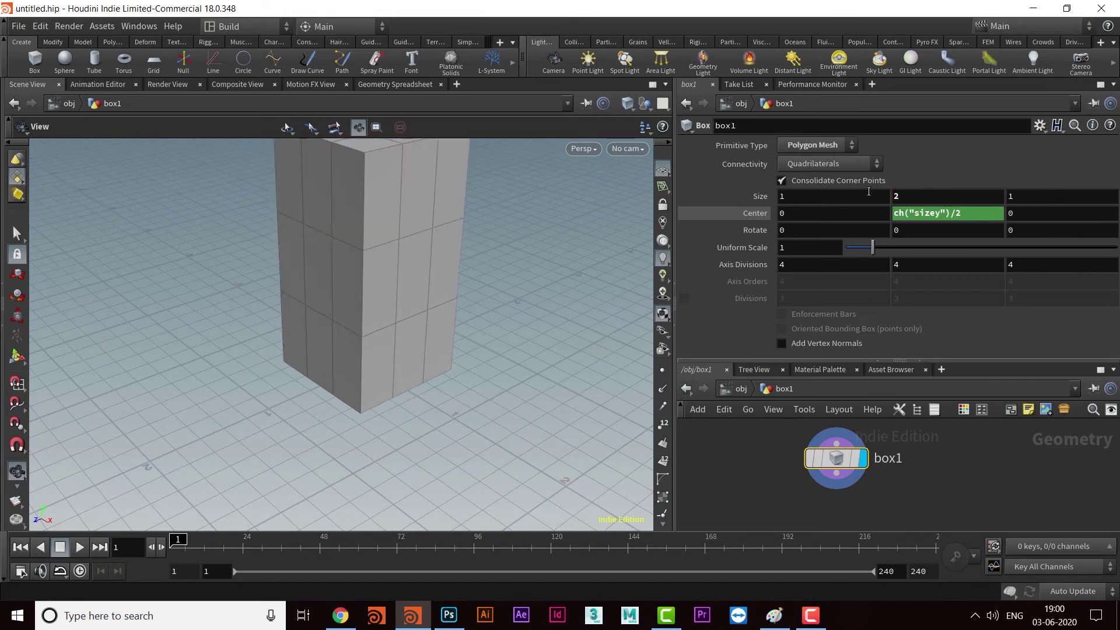
middle_click_drag(426, 270, 370, 382)
mouse_move(370, 382)
left_mouse_down()
mouse_move(452, 375)
mouse_move(350, 370)
mouse_move(442, 370)
mouse_move(348, 358)
mouse_move(362, 344)
mouse_move(345, 395)
mouse_move(378, 345)
mouse_move(348, 382)
left_mouse_up()
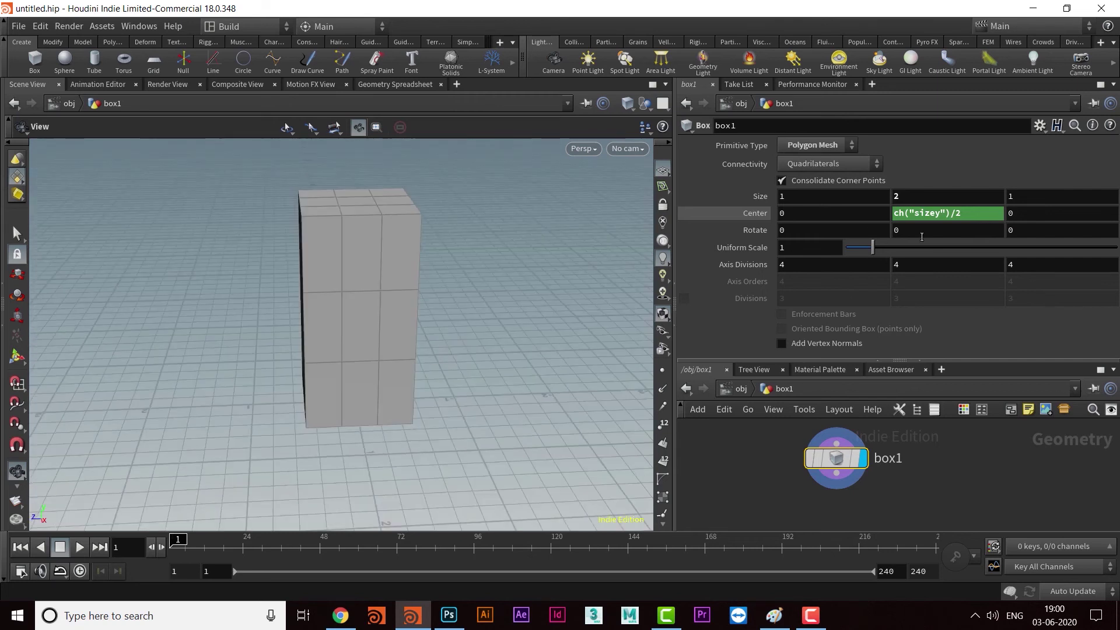
left_click_drag(912, 197, 826, 229)
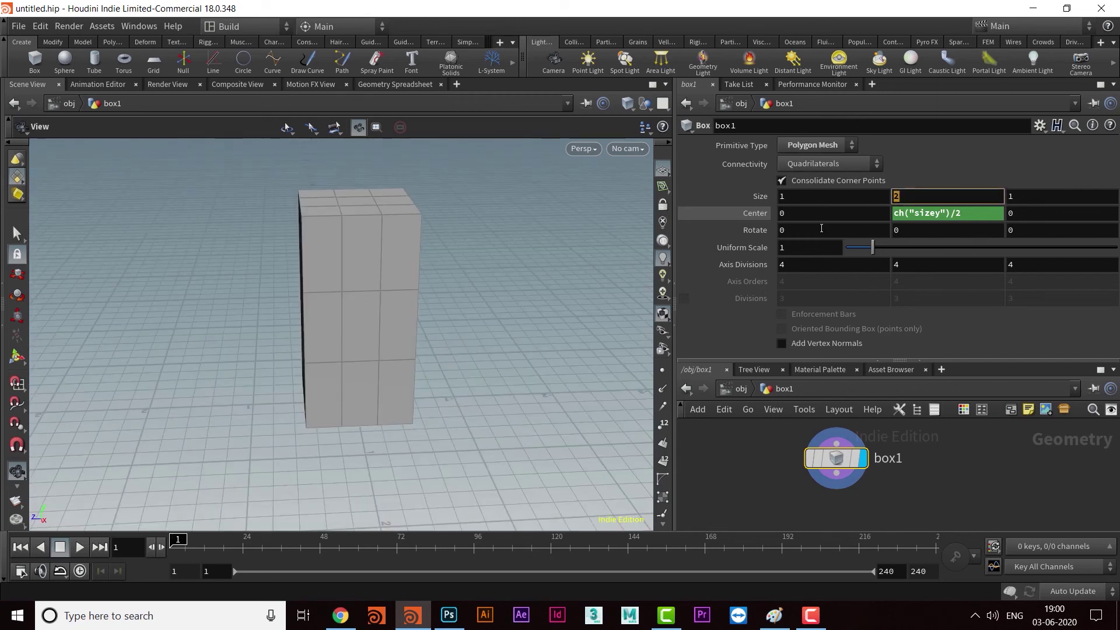
left_click_drag(305, 295, 509, 336)
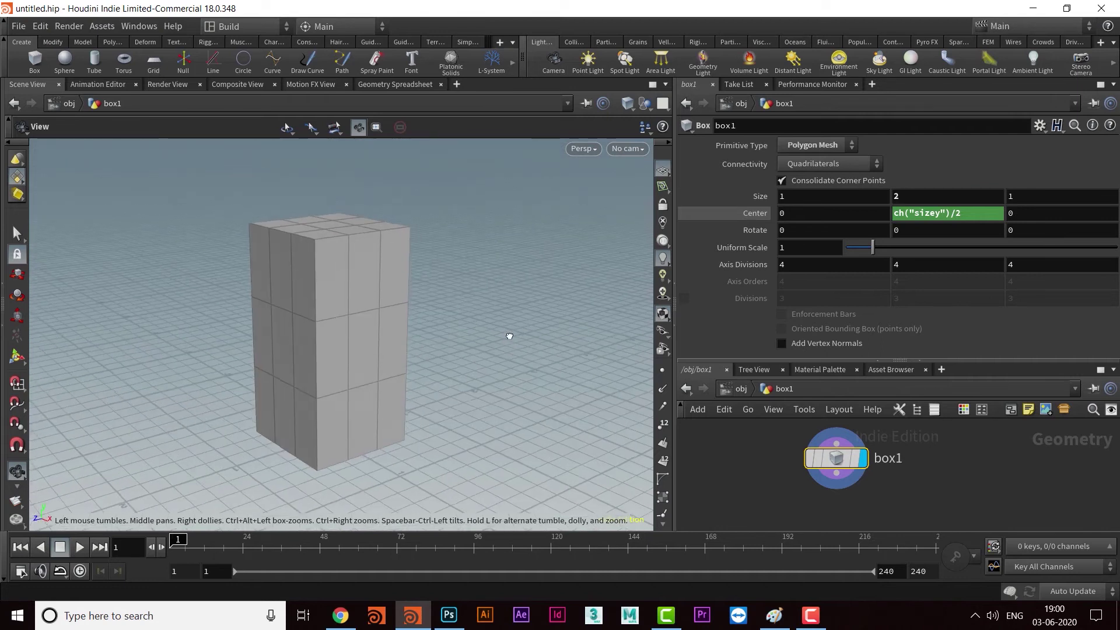
left_click_drag(444, 322, 500, 336)
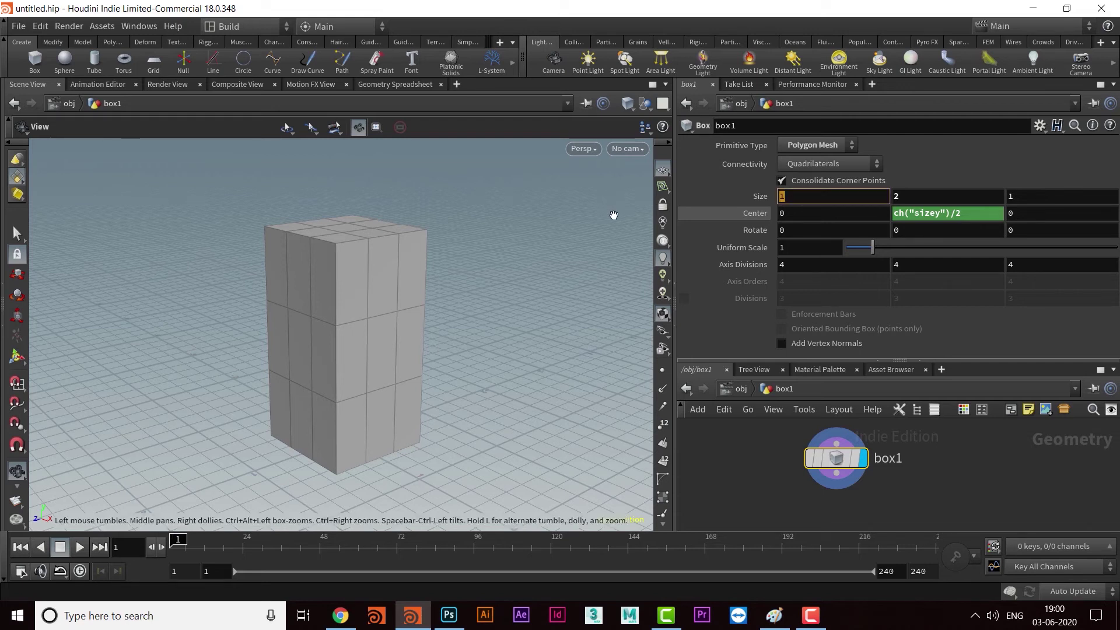
left_click(796, 197)
left_click(812, 198)
left_click(912, 195)
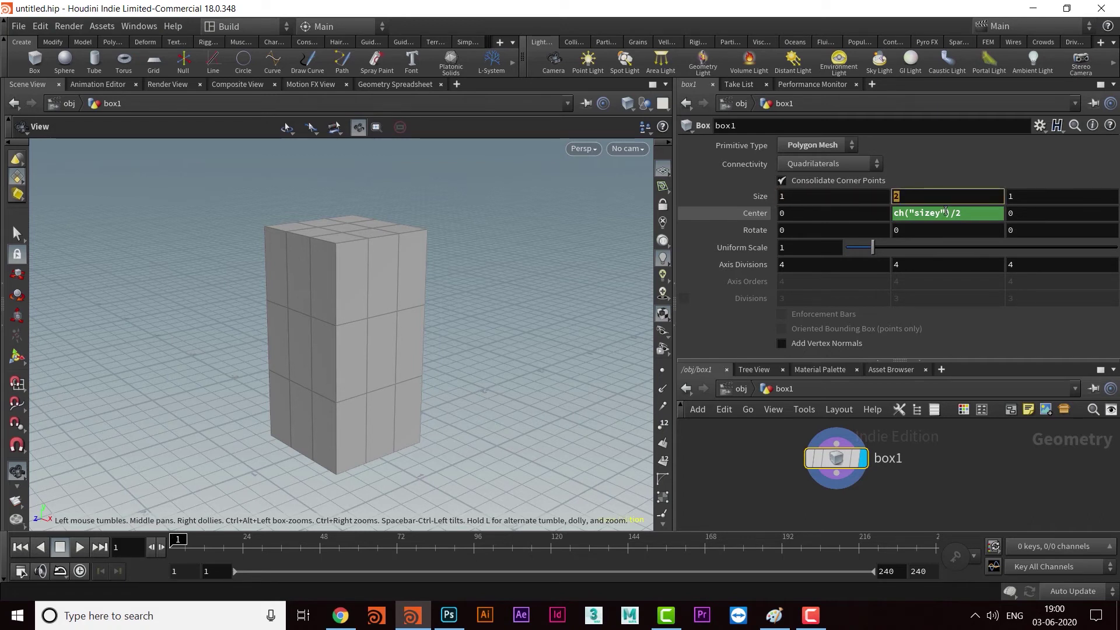
left_click(1024, 197)
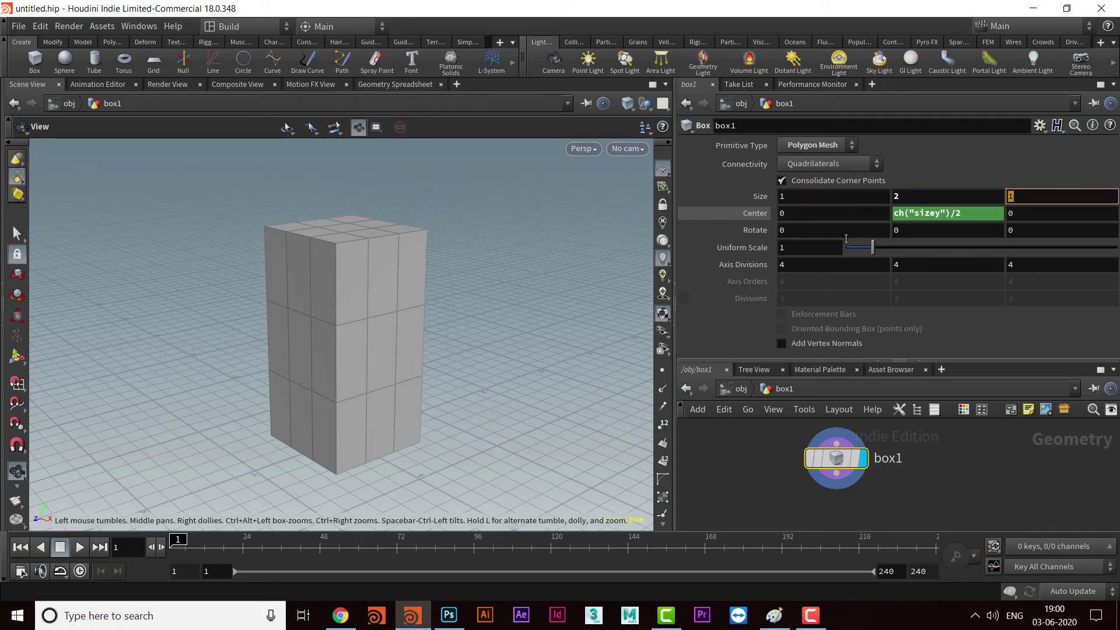
left_click(794, 201)
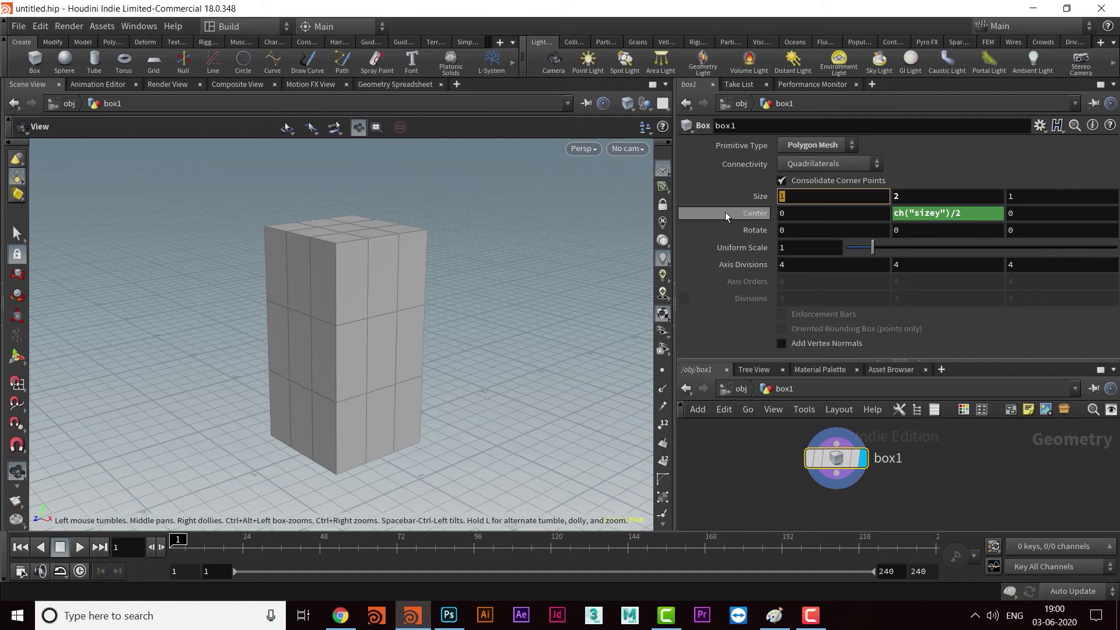
left_click(905, 199)
left_click(1050, 200)
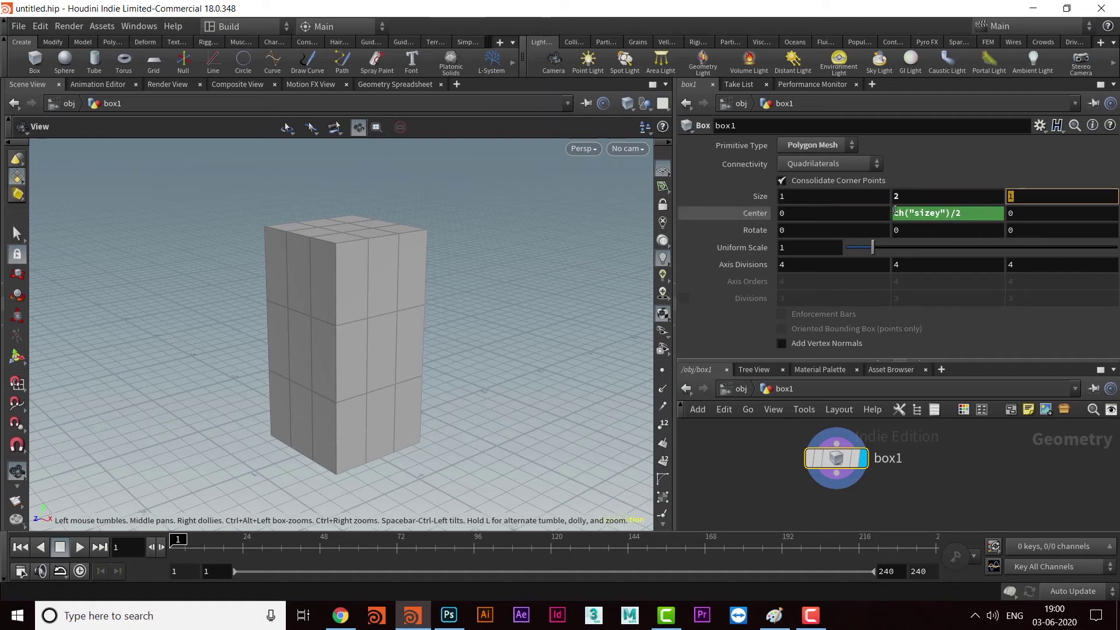
- Replace the Y size of the box with the channel reference ch("sizex")
left_click(911, 200)
key("BackSpace")
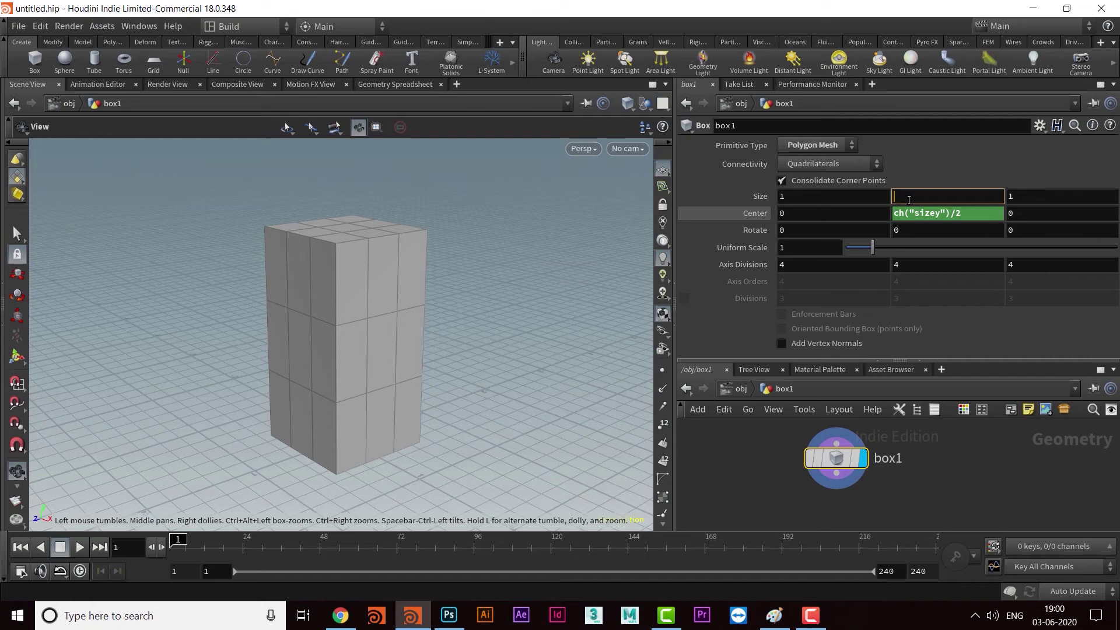
type("ch")
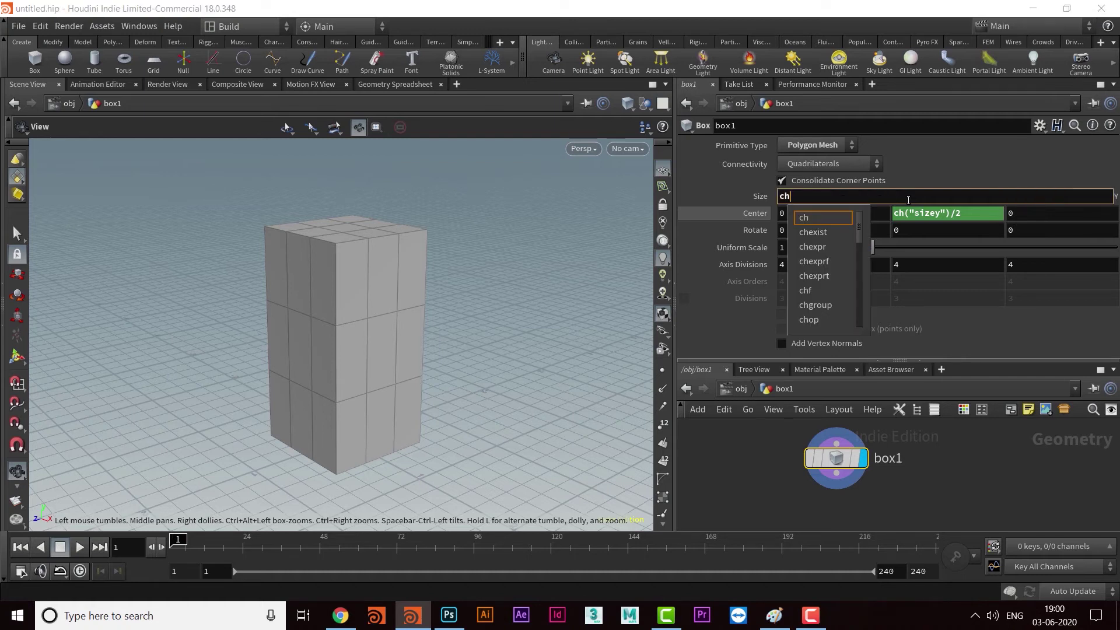
type("()")
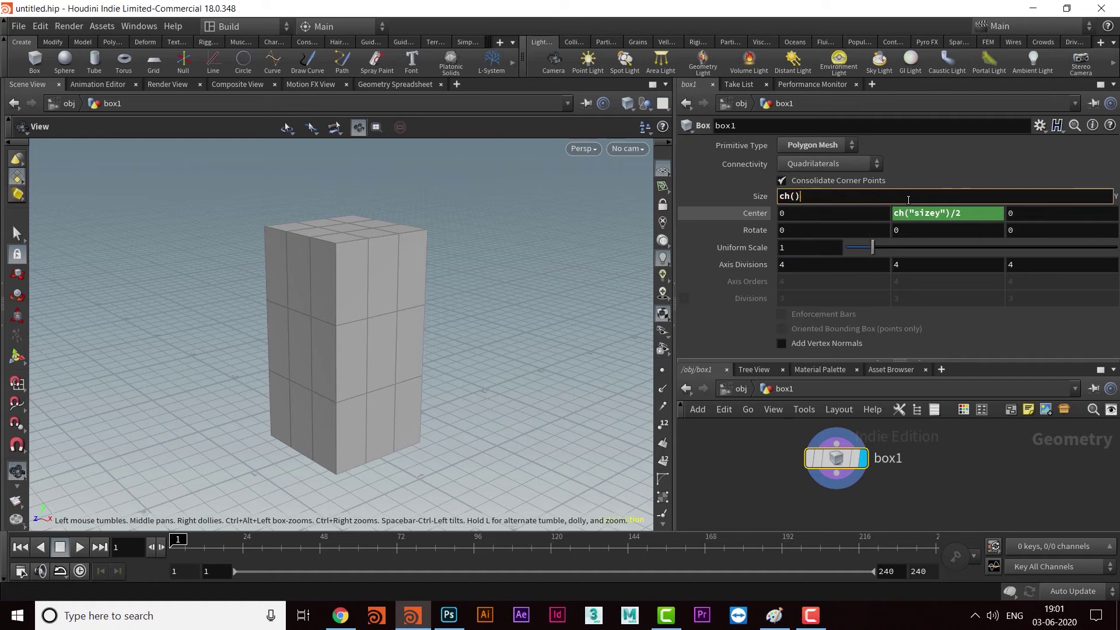
type("\"\"")
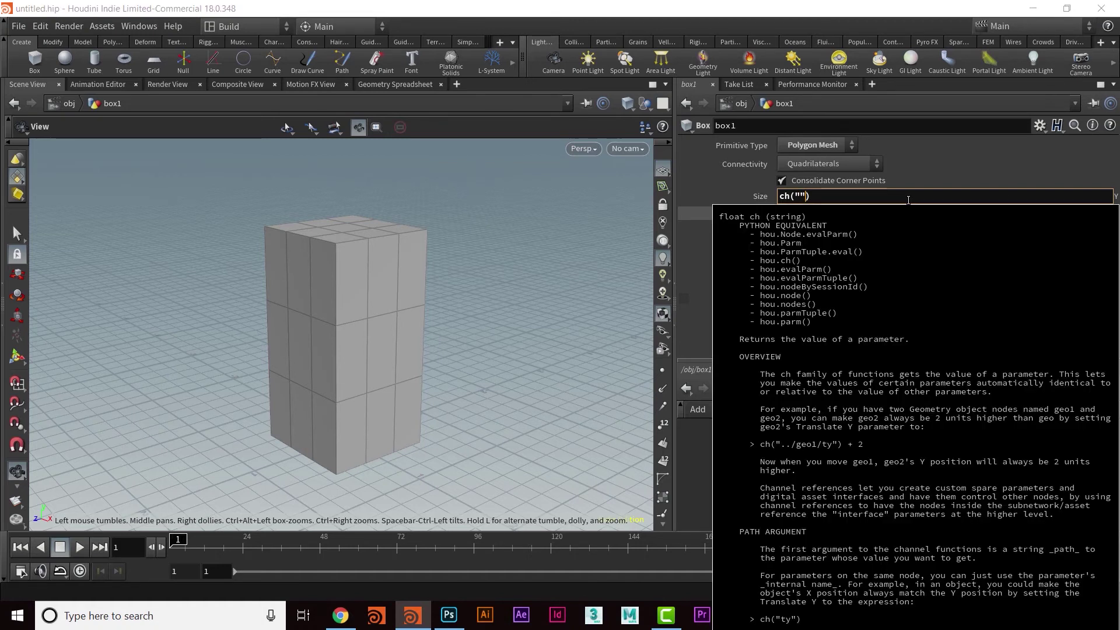
key("Left")
type("sizex")
key("Return")
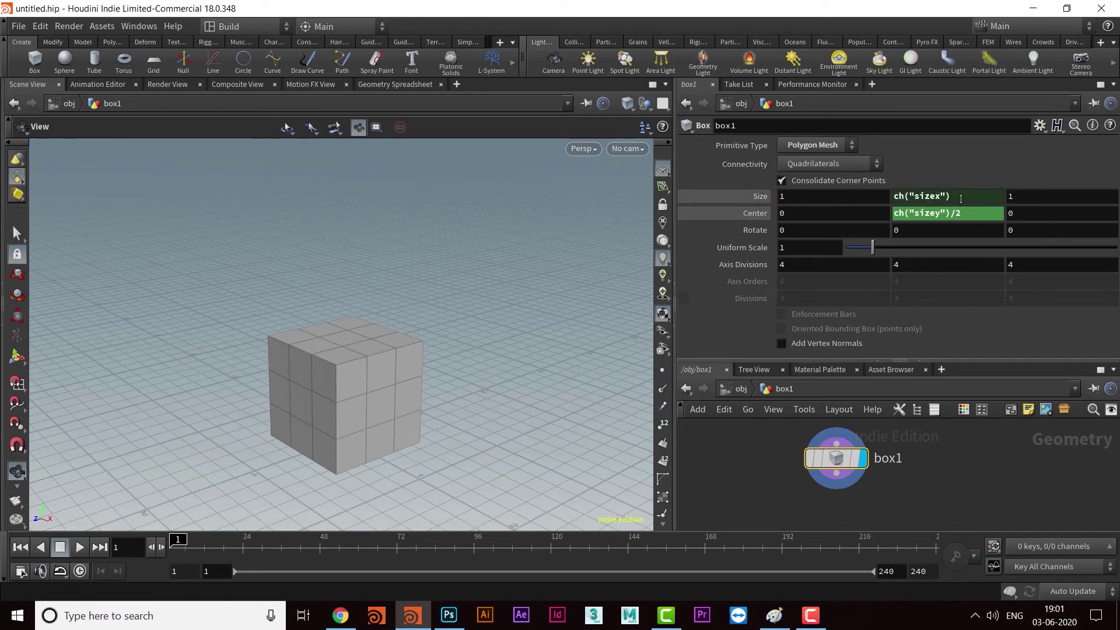
- Copy the ch("sizex") expression from the Y size into the Z size of the box
left_click(895, 197)
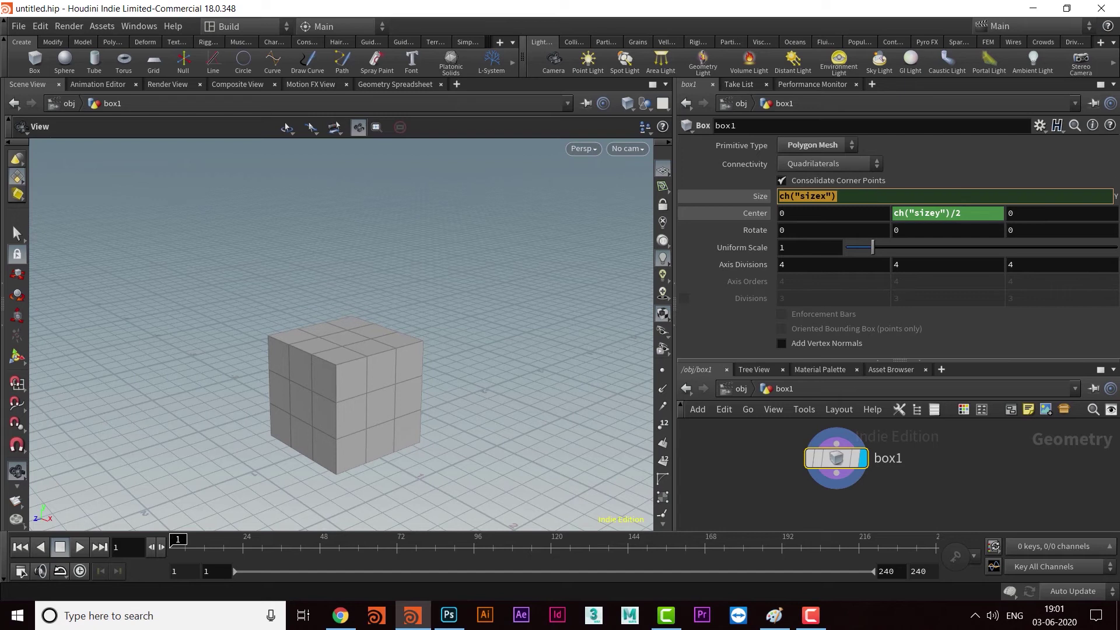
key("Tab")
type("ch(\"sizex\")")
key("Return")
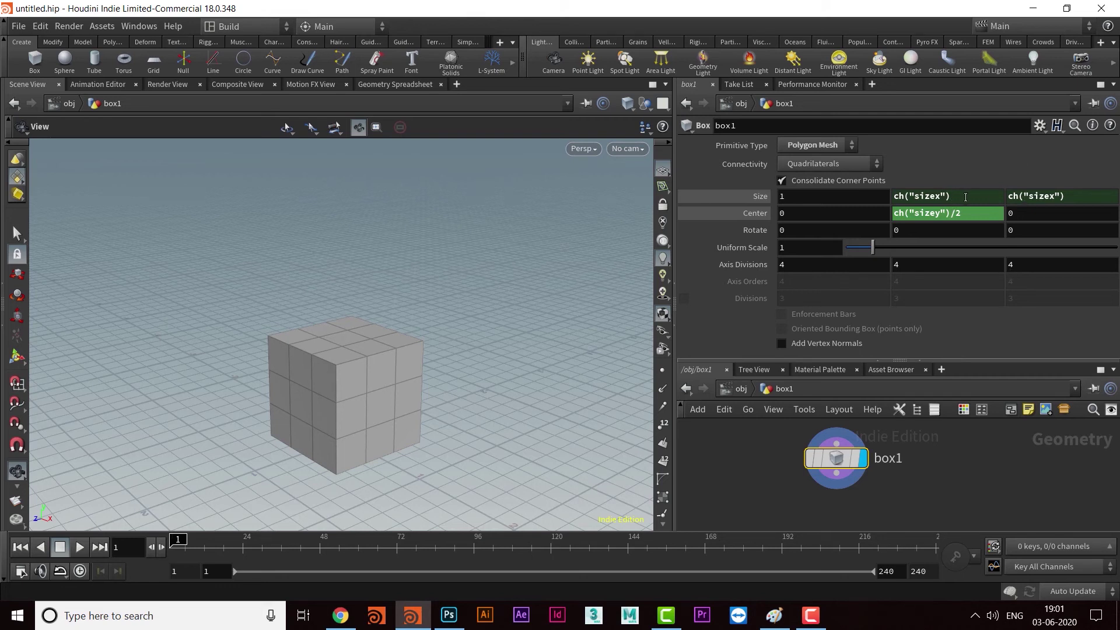
- Review the box's X size value and the expressions in its Y and Z sizes
left_click(805, 196)
middle_click(725, 197)
left_click(1019, 166)
left_click_drag(958, 195, 873, 197)
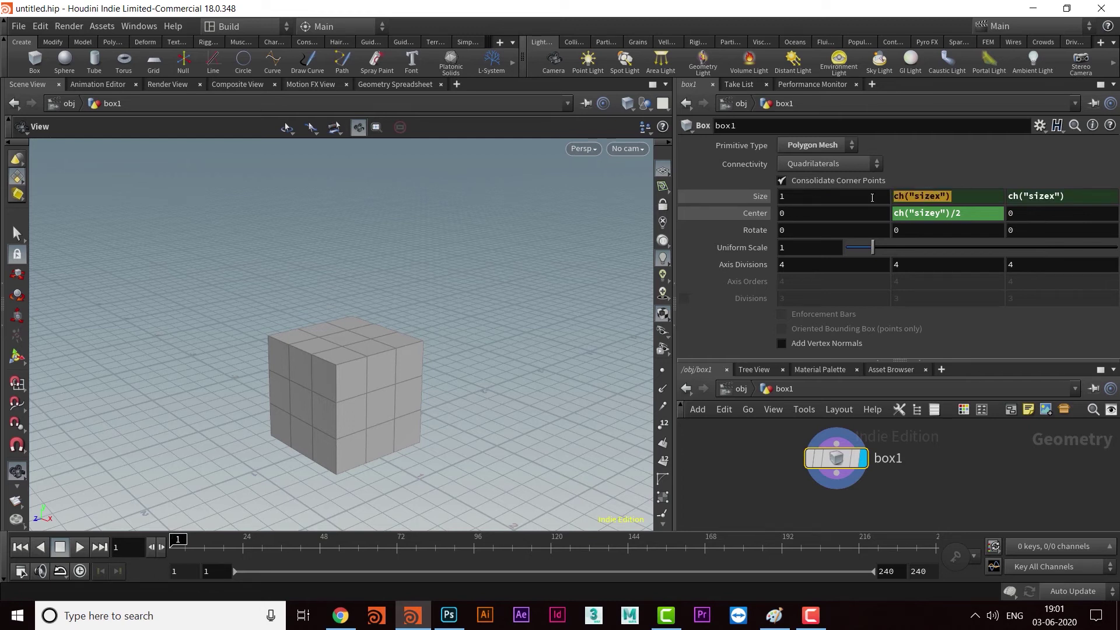
left_click(1062, 184)
left_click_drag(1079, 202, 989, 204)
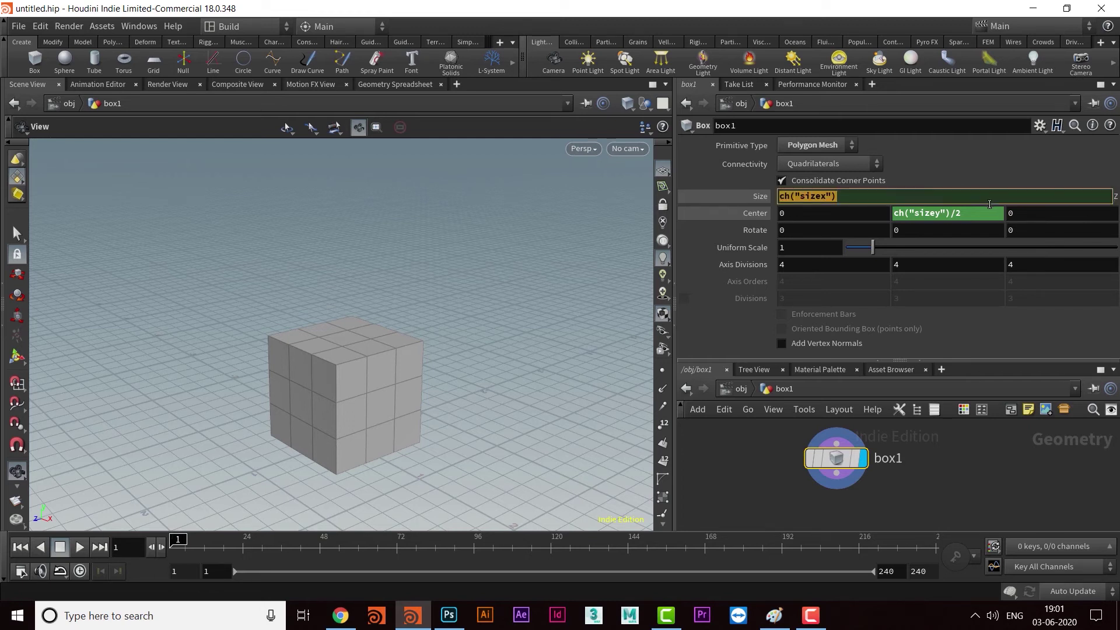
left_click(970, 170)
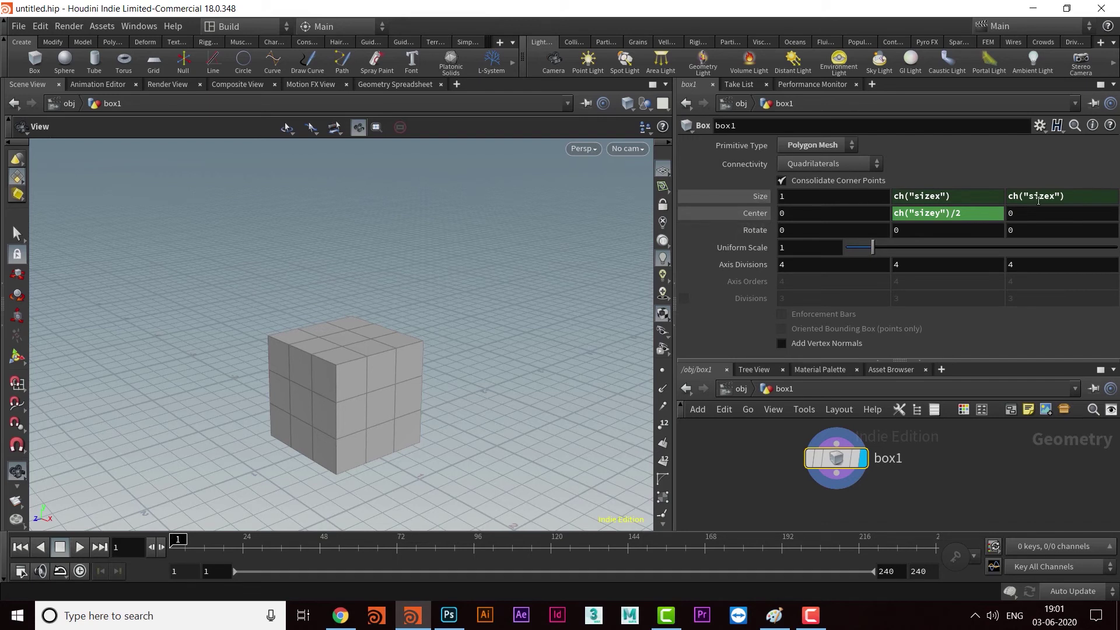
- Test the linked sizes by setting the X size of the box to 2 and viewing the box from another angle
left_click_drag(396, 274, 349, 311)
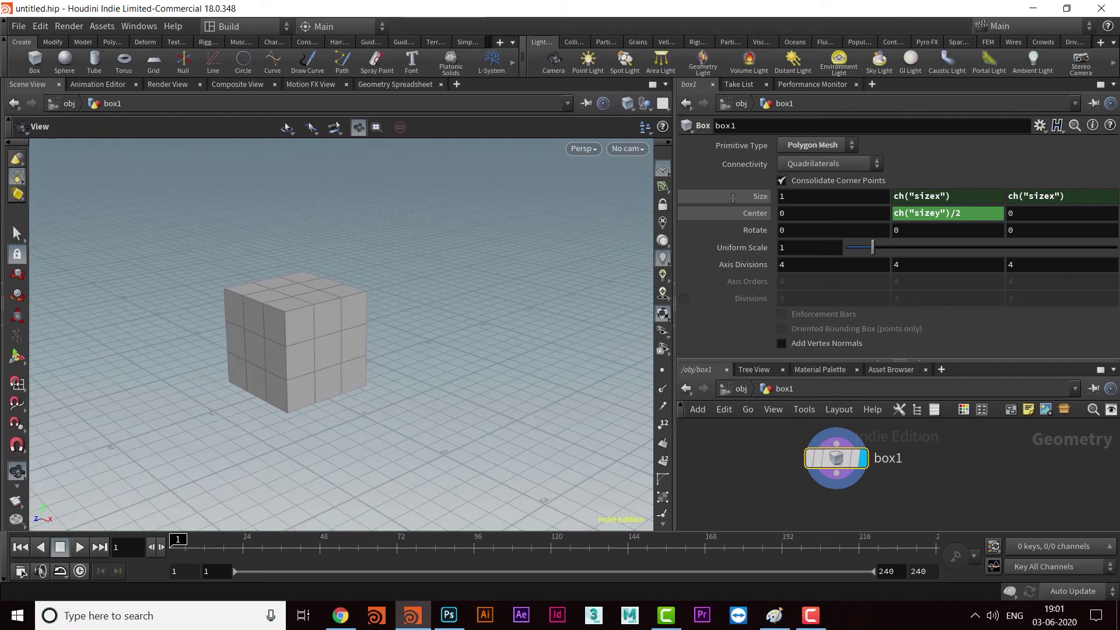
left_click(678, 197)
type("2")
key("Return")
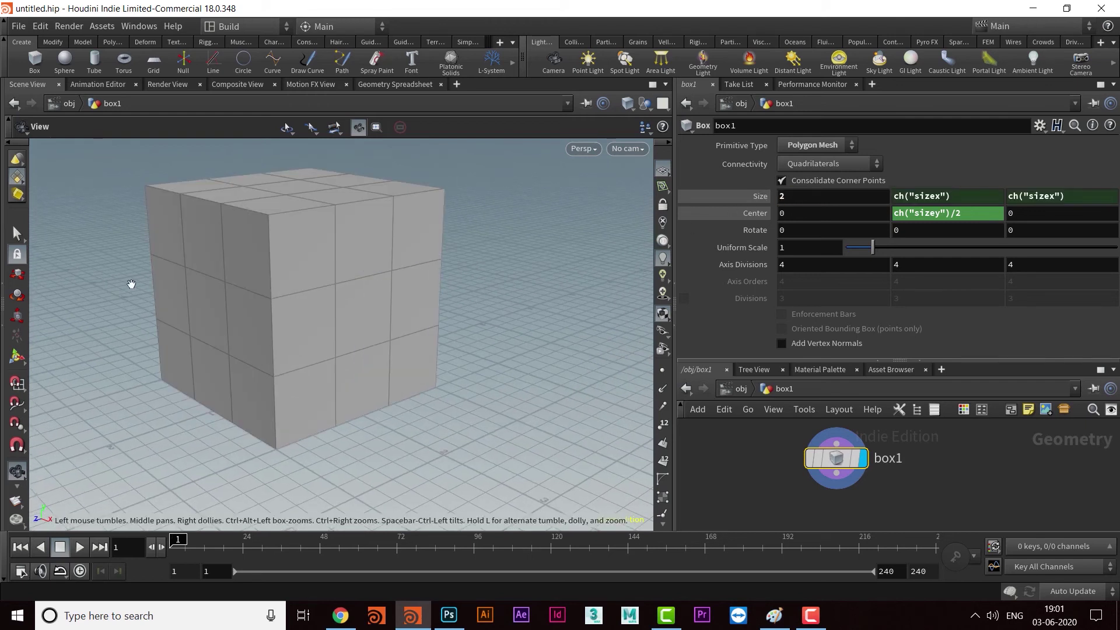
left_click_drag(420, 342, 507, 361)
- Test the linked sizes with X sizes of 2.5 and 5, and view the whole enlarged box
left_click(754, 198)
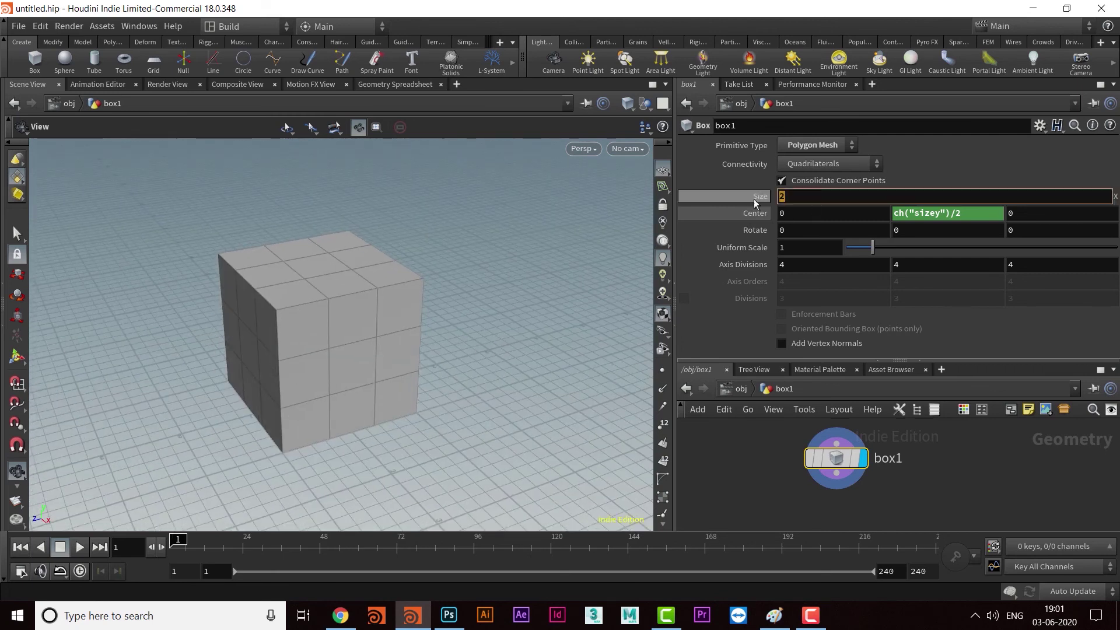
type("2.5")
key("Return")
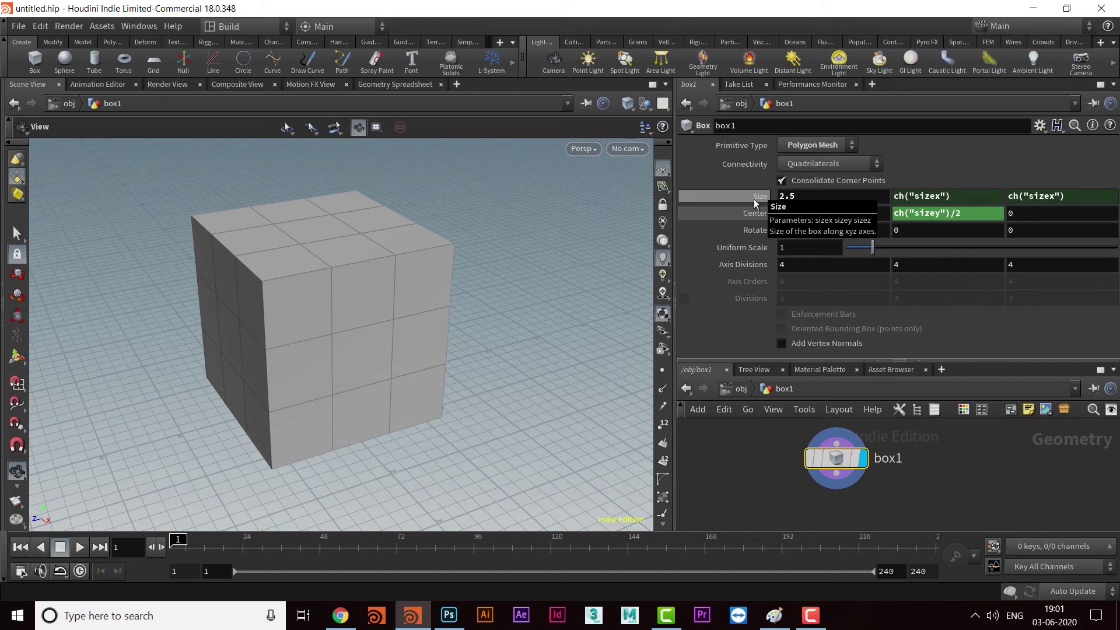
left_click(721, 200)
type("5")
key("Return")
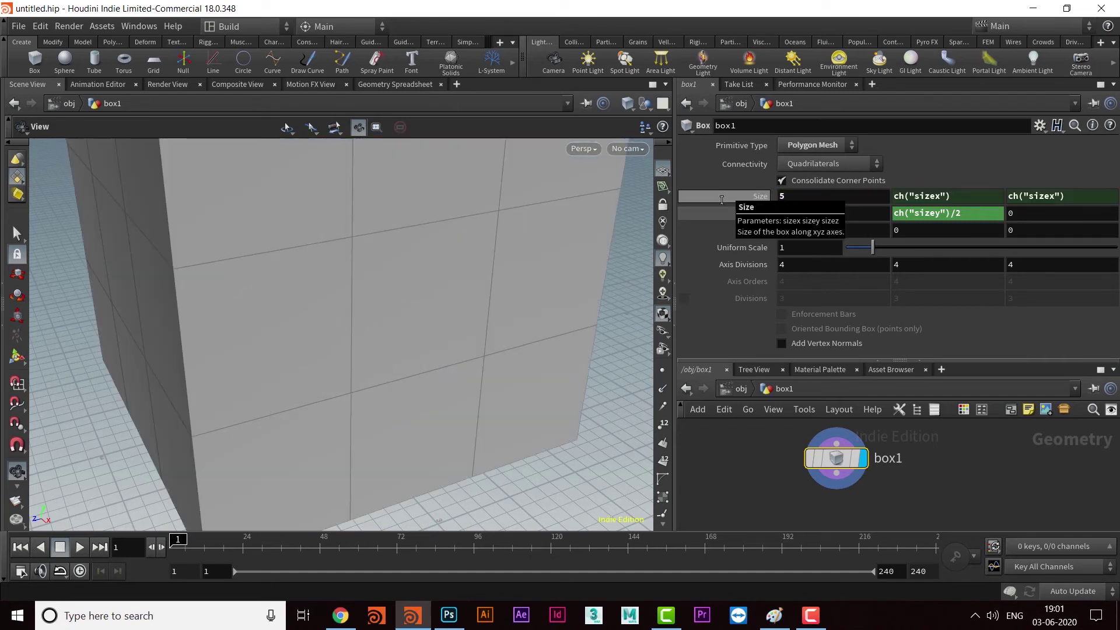
scroll(464, 340, "down", 2)
scroll(435, 340, "down", 5)
left_click_drag(405, 363, 490, 339)
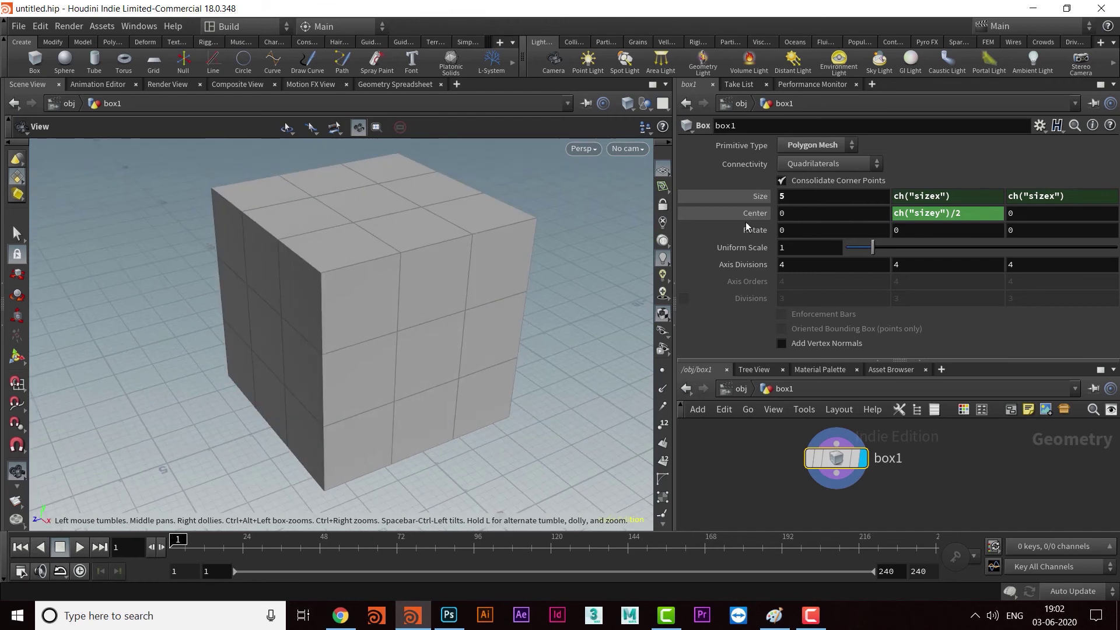
- Reset the X size of the box to its default of 1 and frame the box in the viewport
middle_click(710, 194, "ctrl")
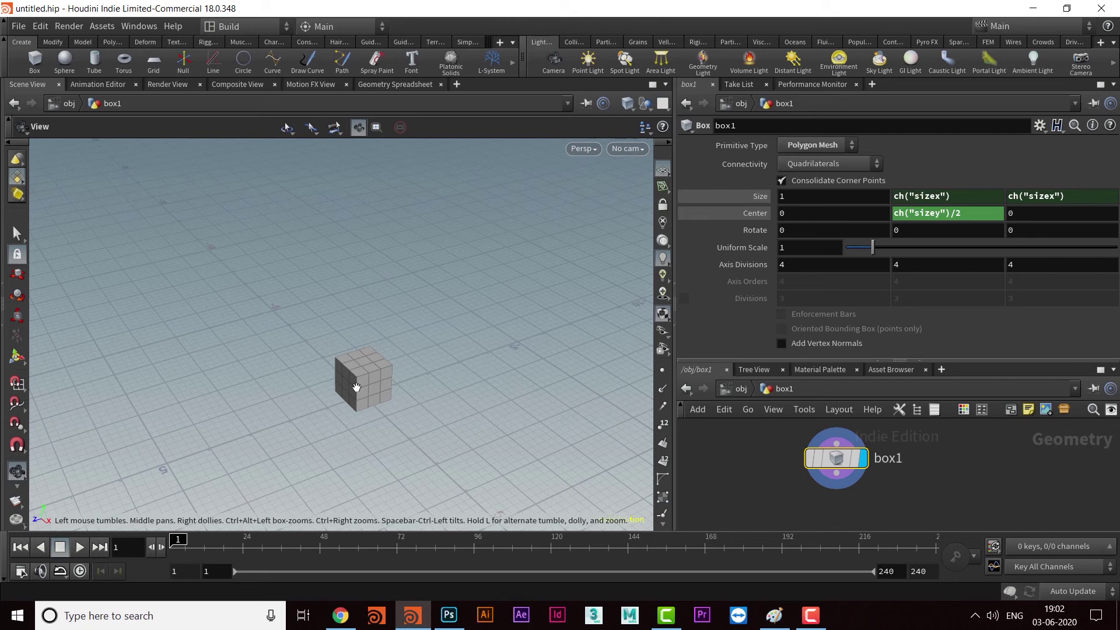
key("f")
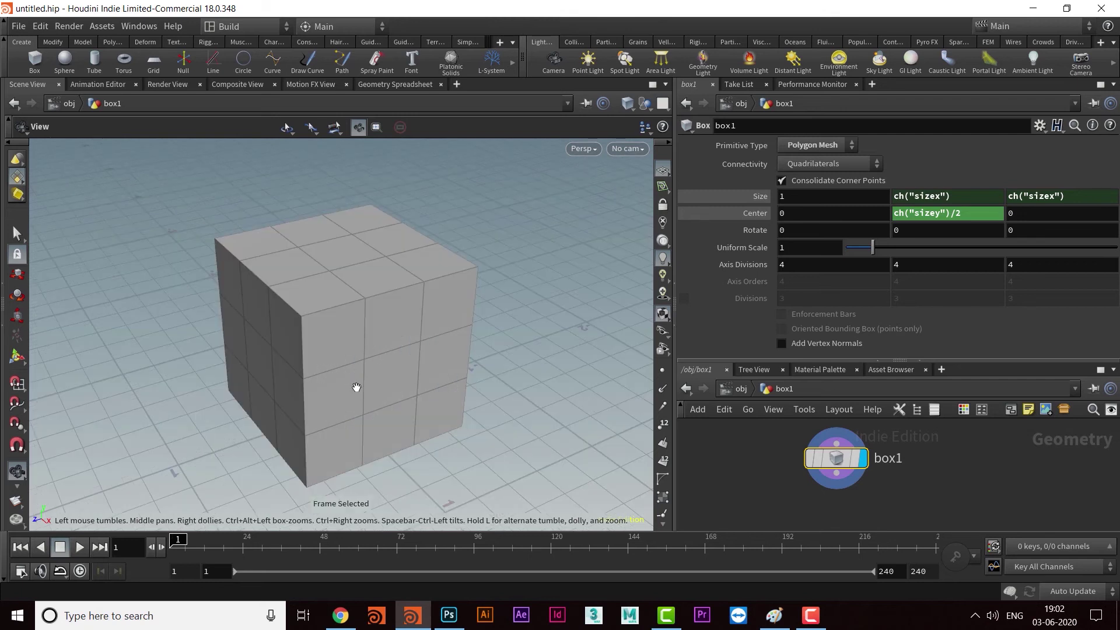
left_click_drag(365, 382, 409, 372)
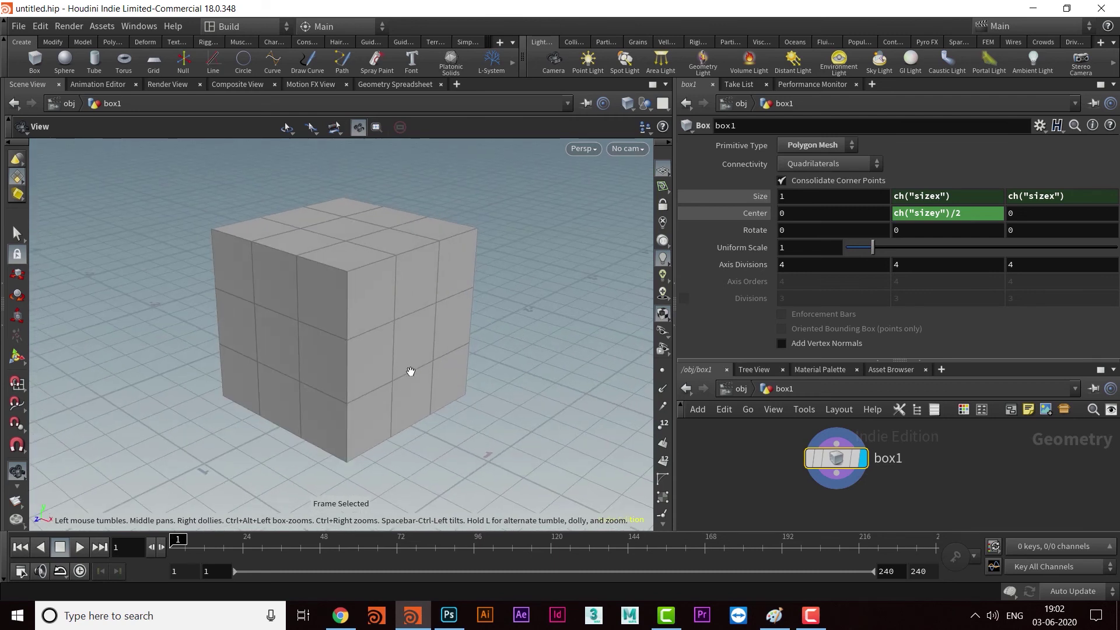
middle_click_drag(412, 339, 413, 350)
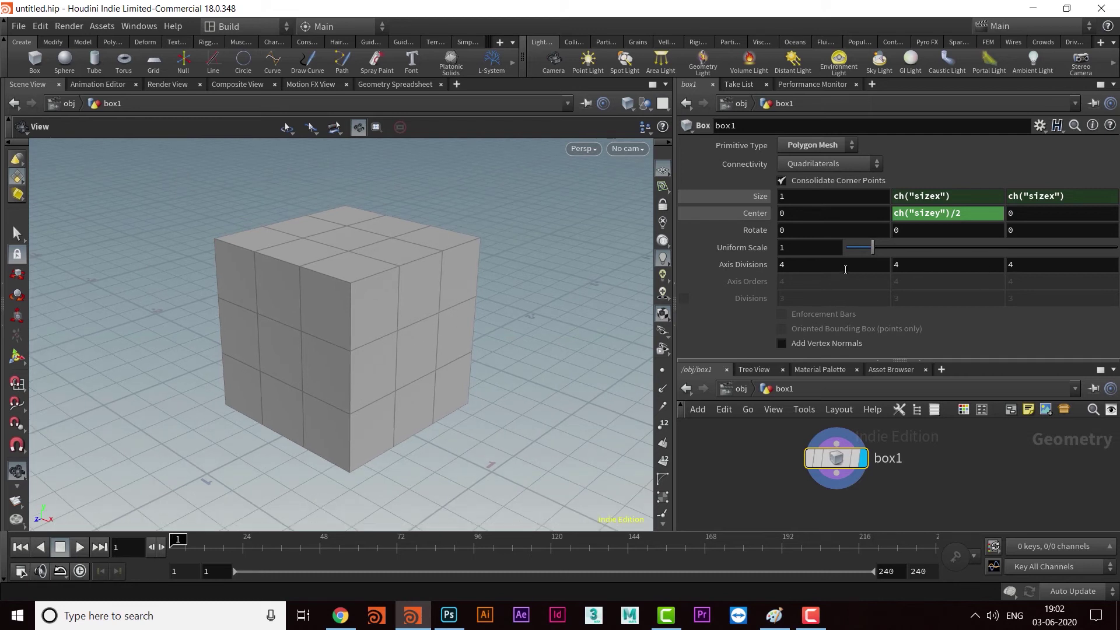
- Link the second axis division of the box to the first with the expression ch("divrate1"), checking the parameter's internal name
left_click(896, 265)
type("ch")
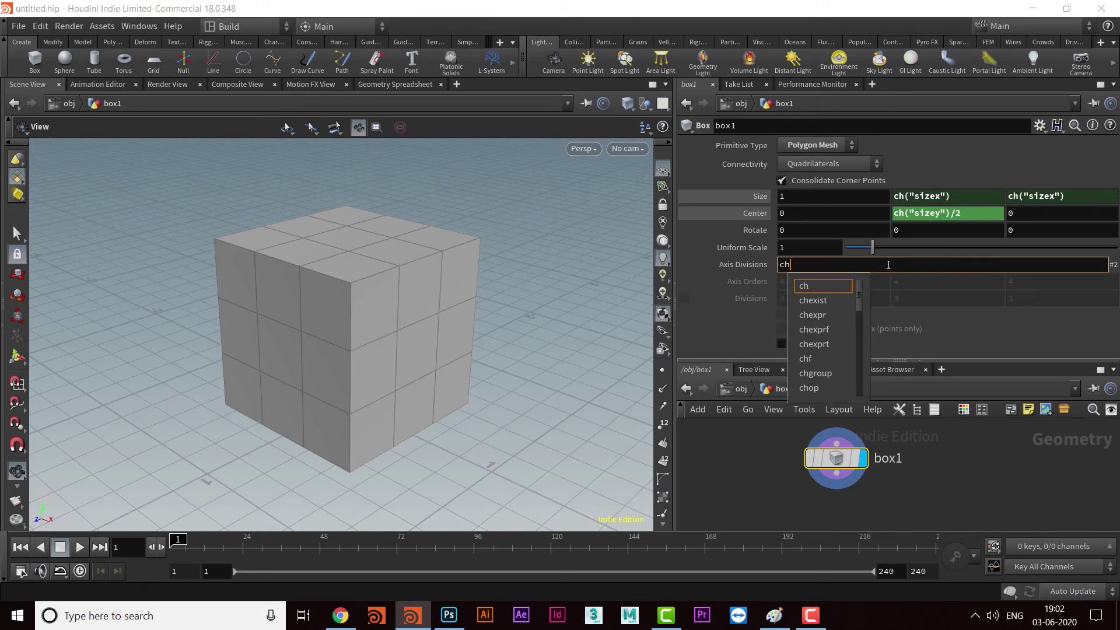
type("()")
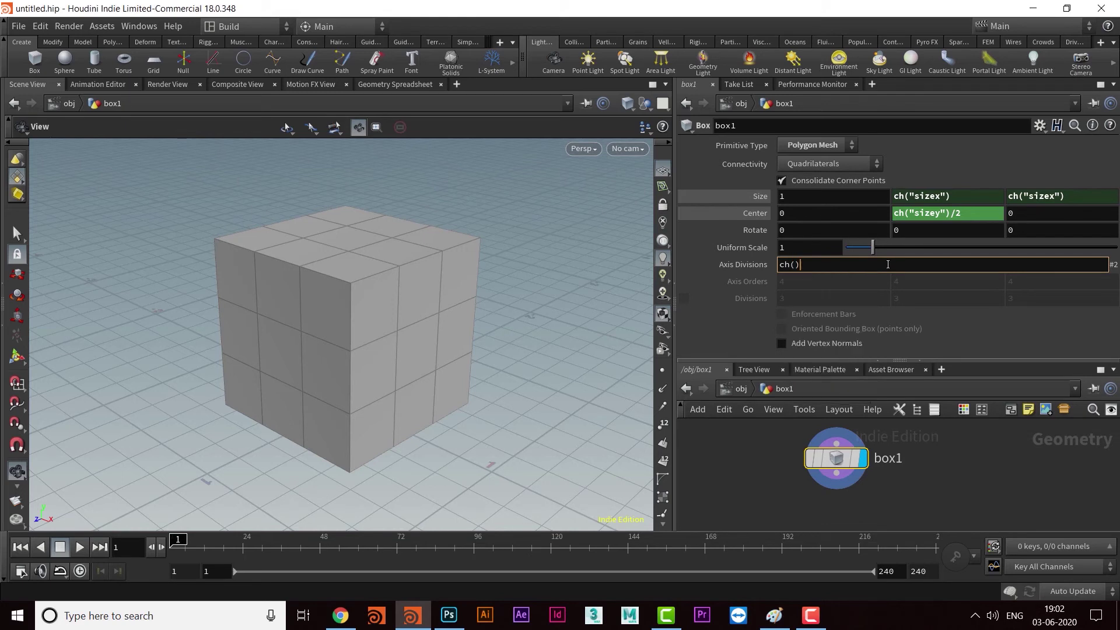
type("\"\"")
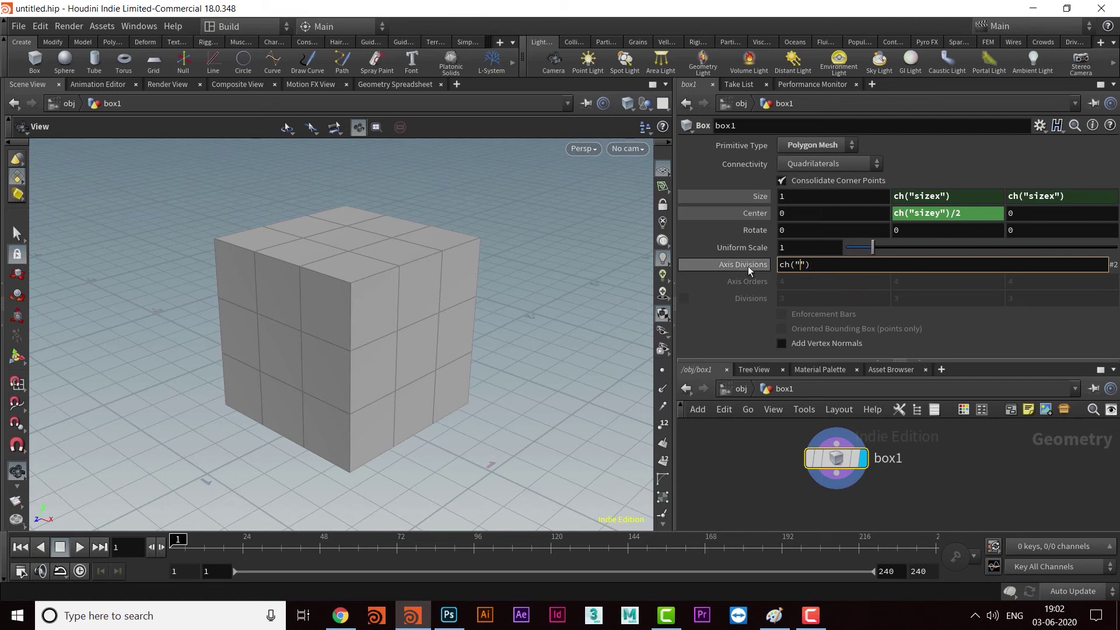
mouse_move(748, 266)
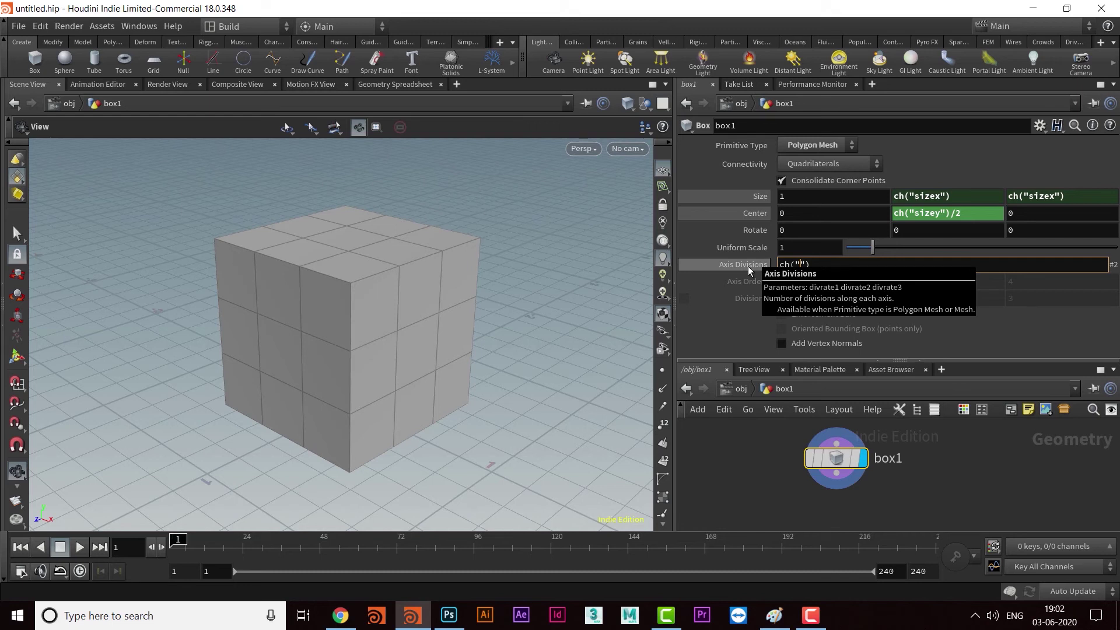
key("Return")
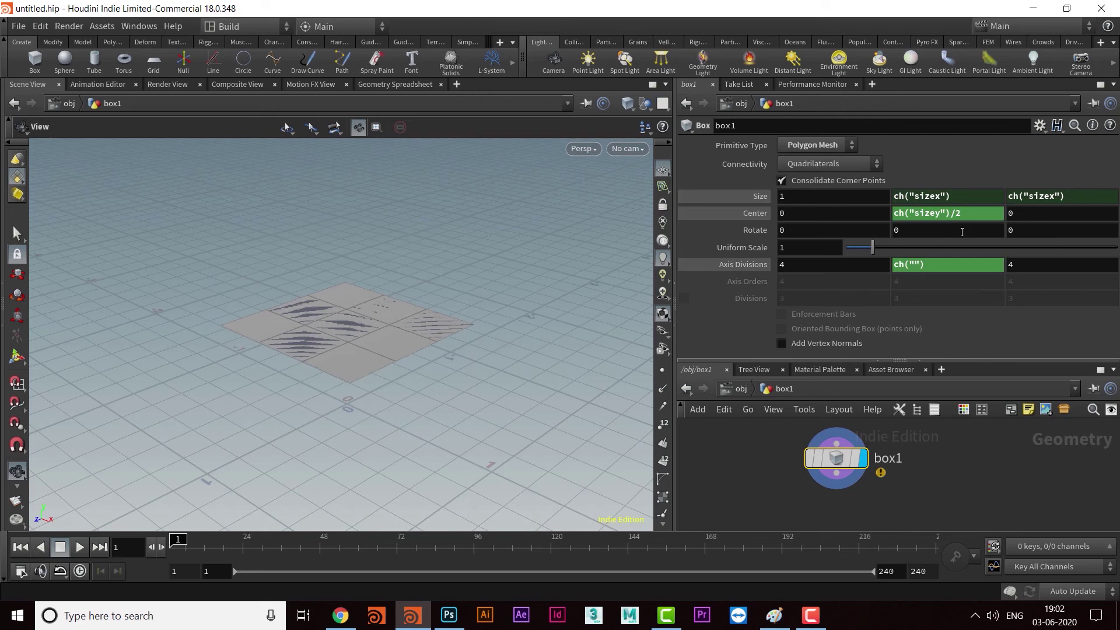
left_click(915, 264)
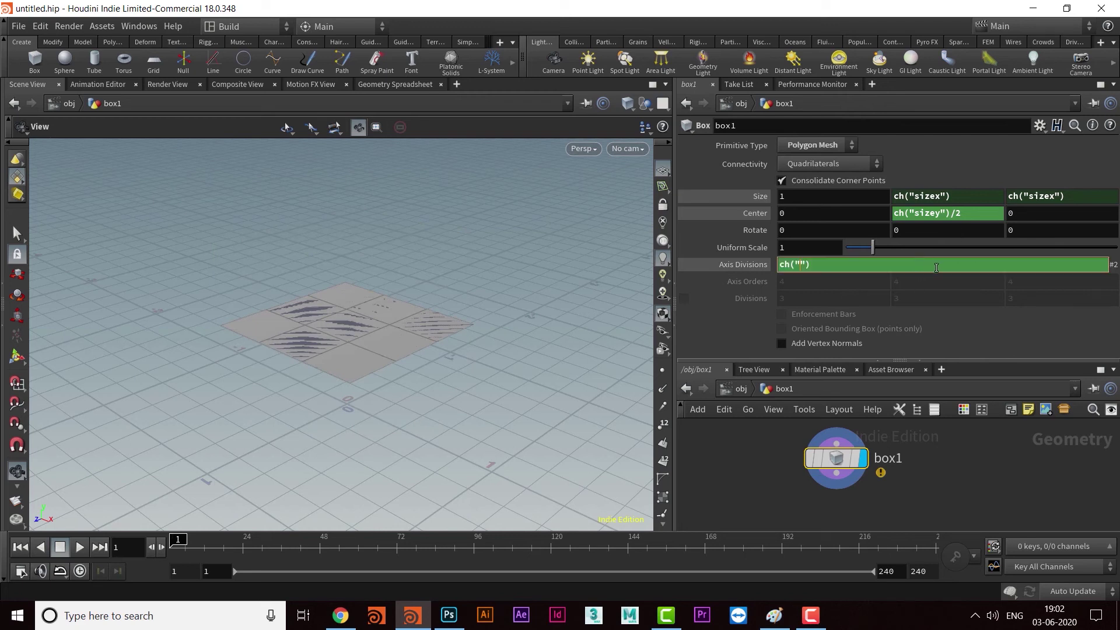
type("divrate")
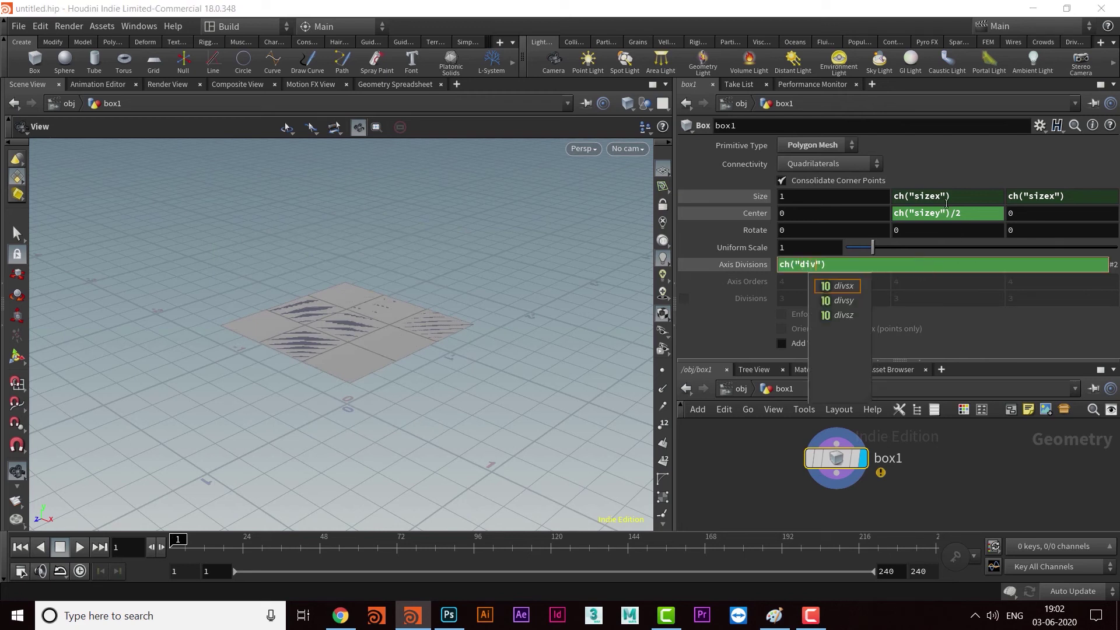
type("1")
key("Return")
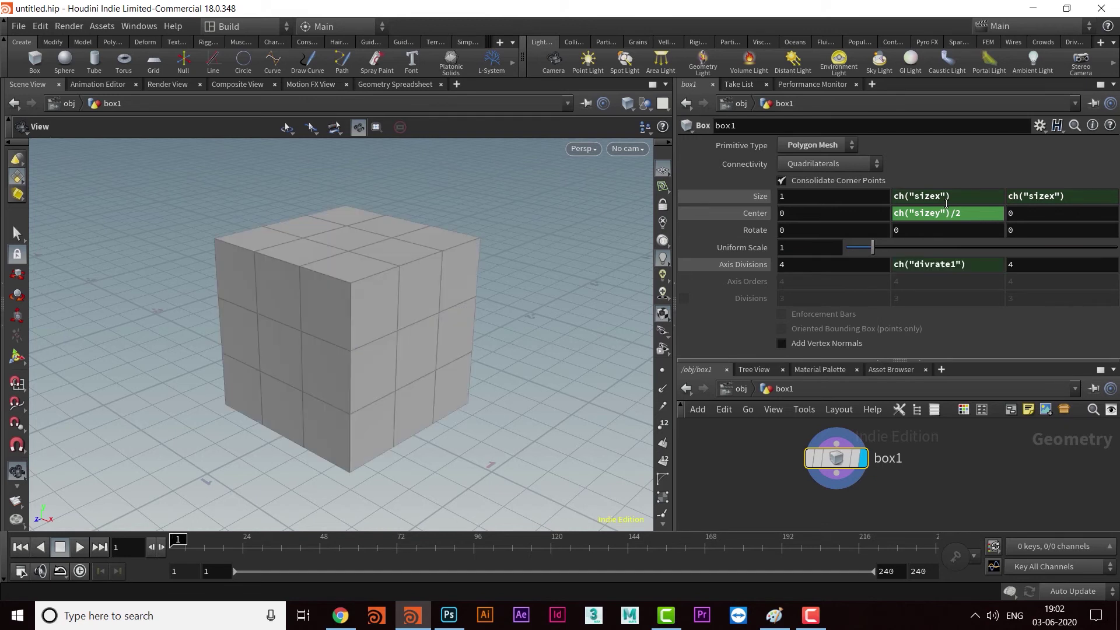
- Copy the ch("divrate1") expression from the second axis division into the third
left_click(932, 264)
key("ctrl+c")
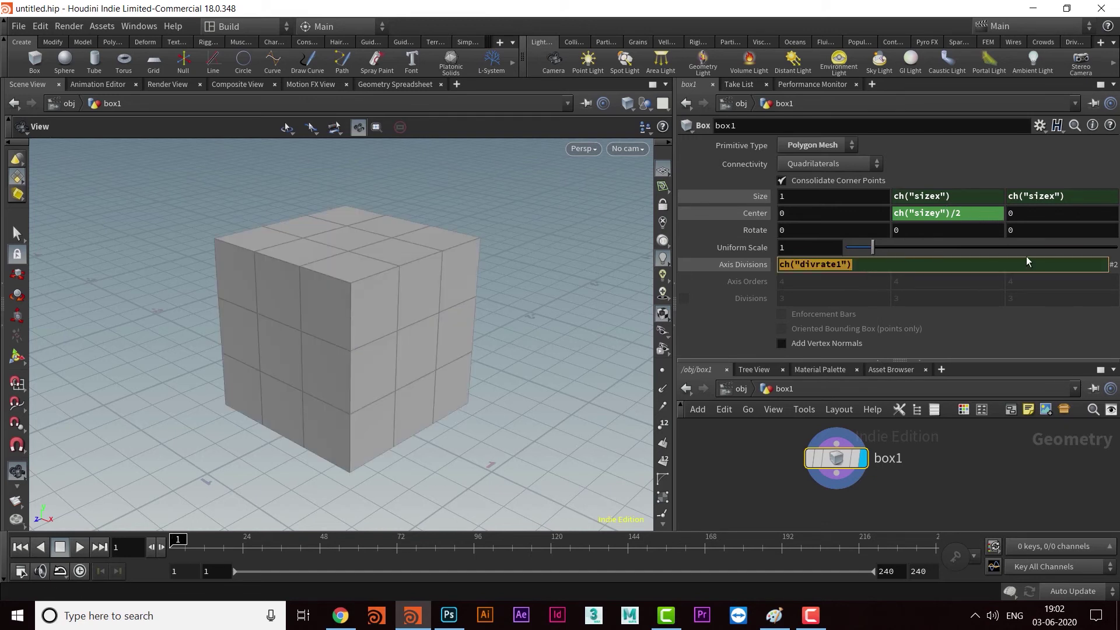
key("Tab")
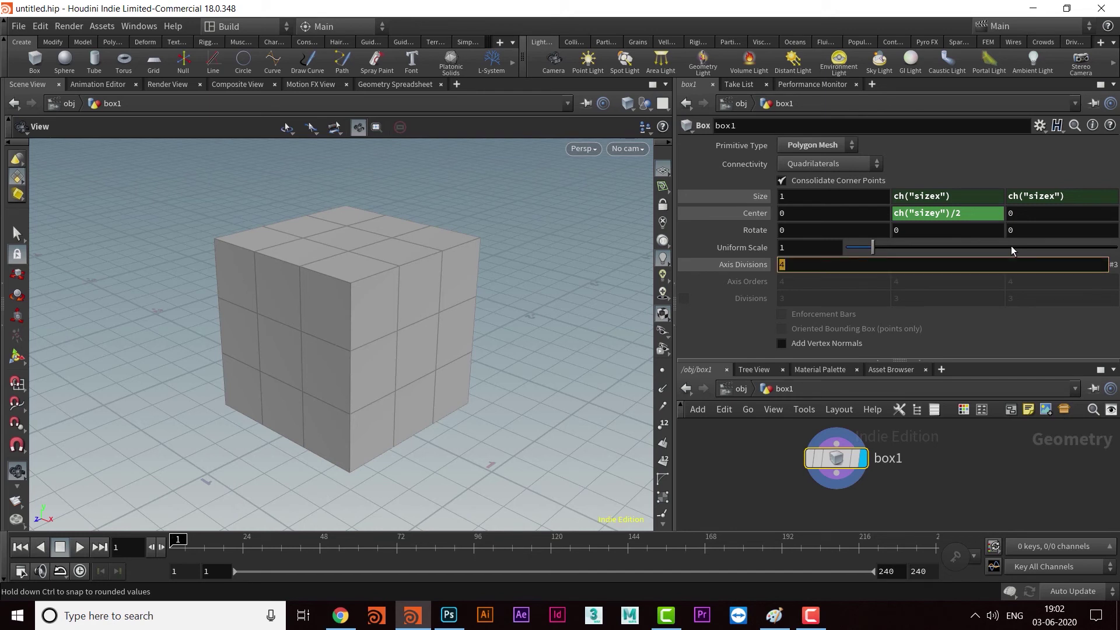
key("ctrl+v")
key("Return")
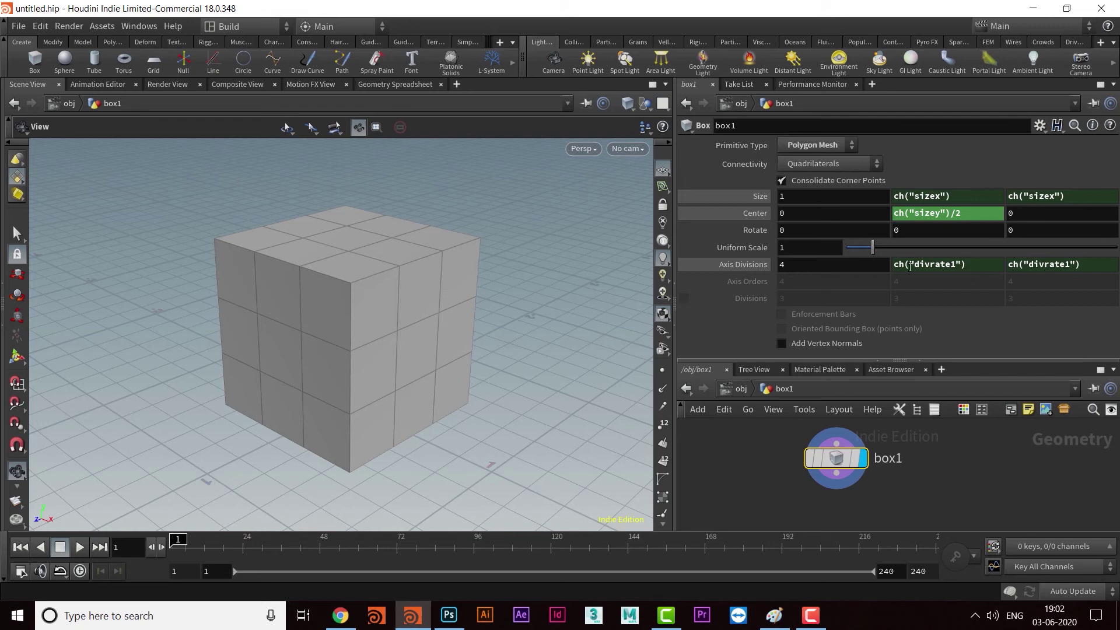
- Test the linked divisions by setting the first axis division to 2 and viewing the box from a lower angle
left_click(806, 267)
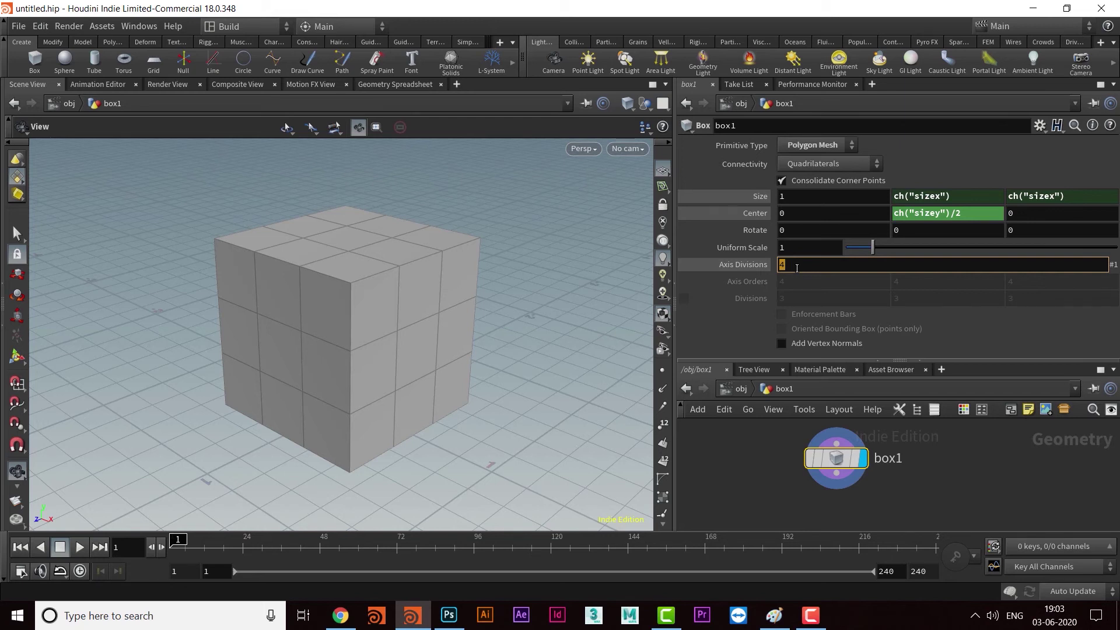
type("2")
key("Return")
left_click_drag(440, 313, 390, 280)
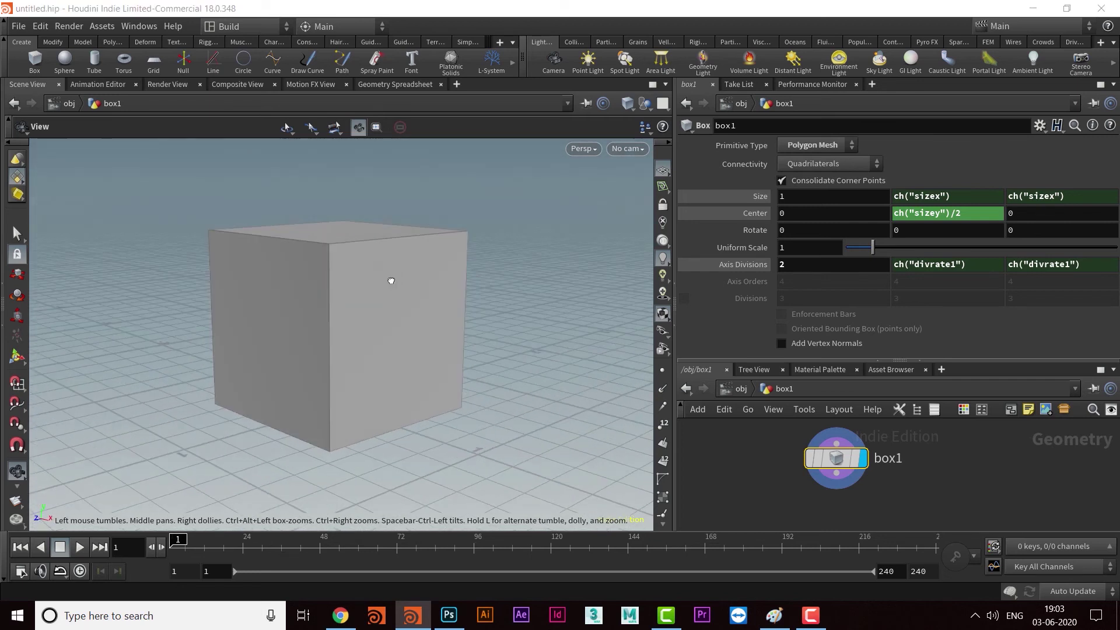
- Set the first axis division of the box to 1
left_click_drag(807, 267, 769, 276)
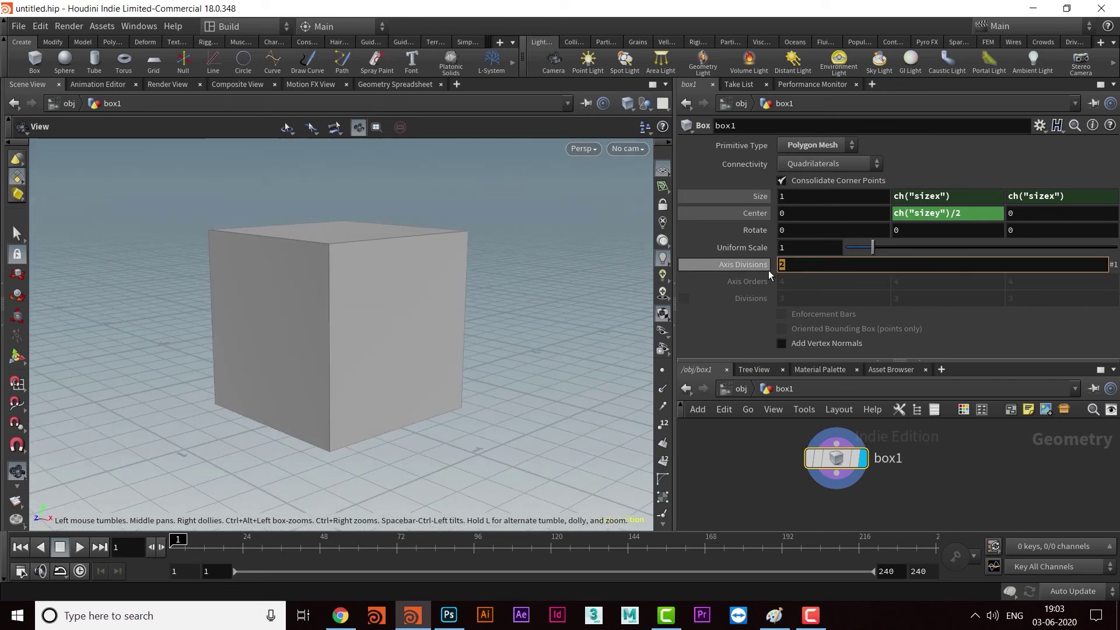
type("1")
key("Return")
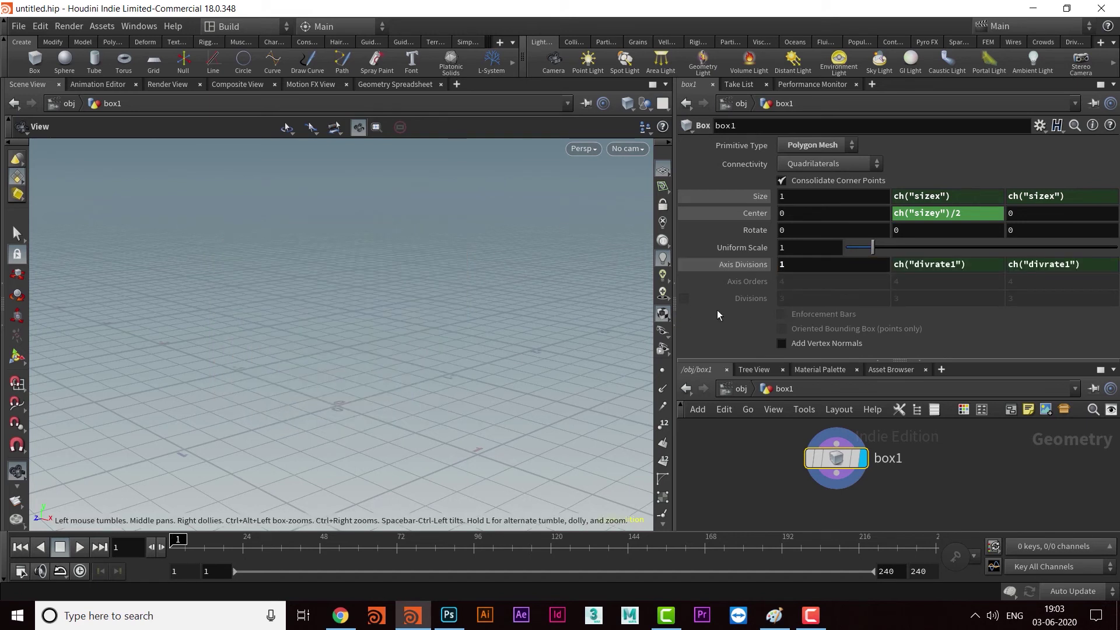
- Set the first axis division of the box to 2 and view the linked divisions from a higher angle
left_click(756, 267)
type("2")
key("Return")
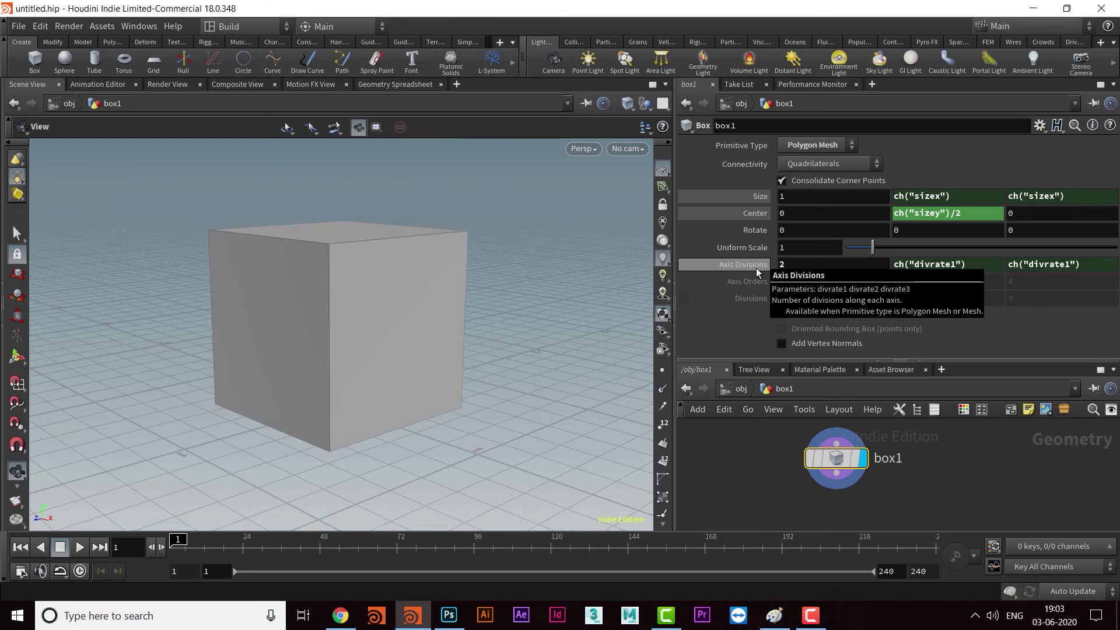
left_click_drag(376, 288, 326, 291)
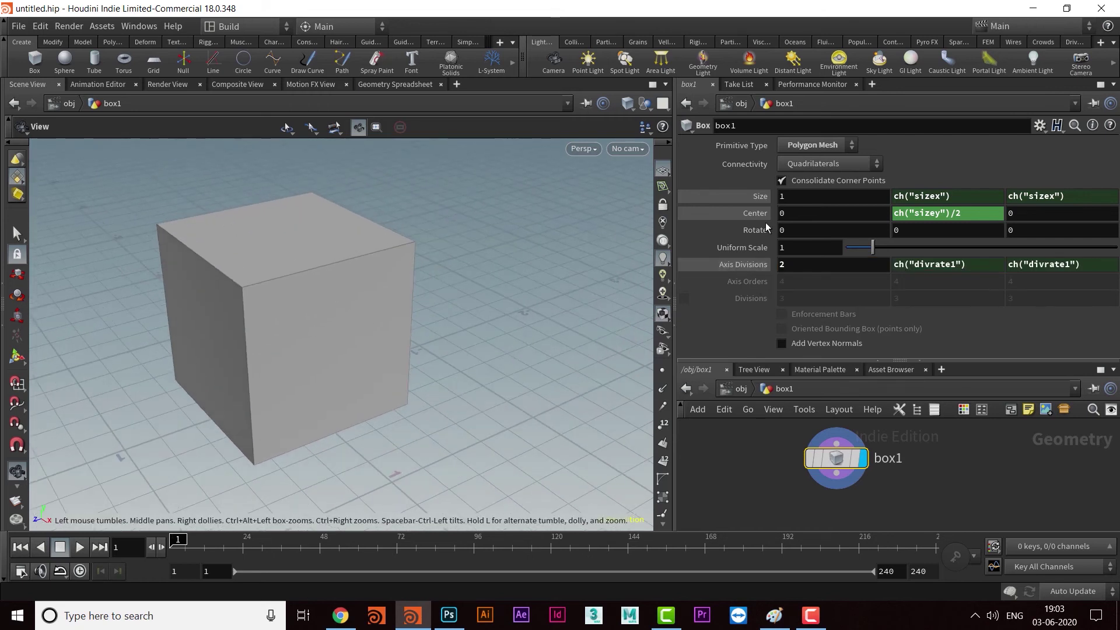
- Raise the first axis division of the box to 3 and then to 5, checking the linked subdivisions on all sides
left_click(752, 267)
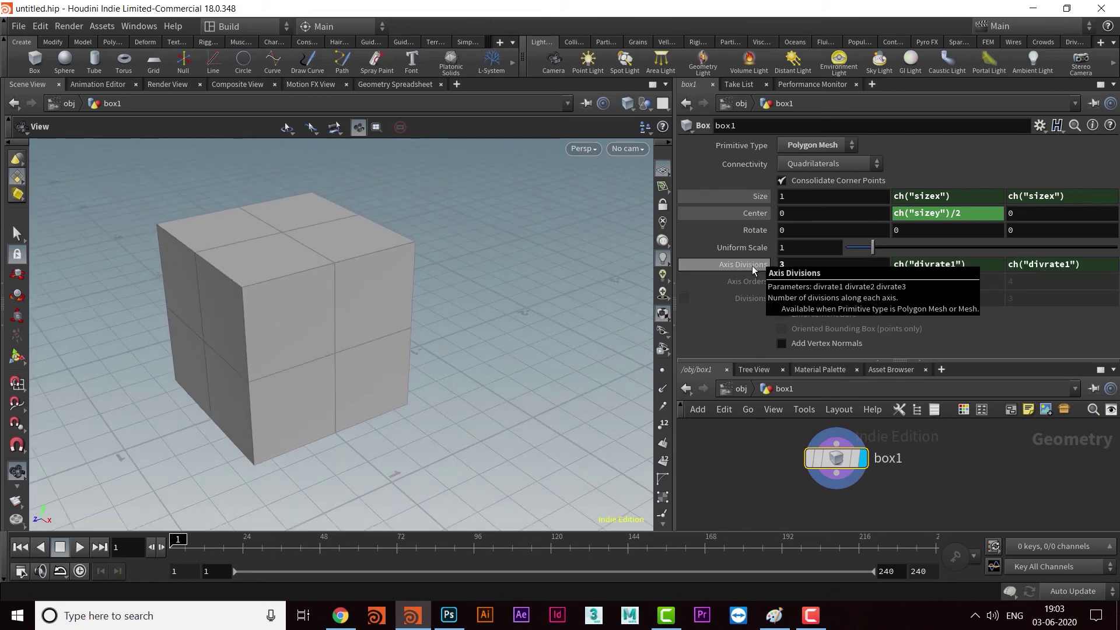
type("3")
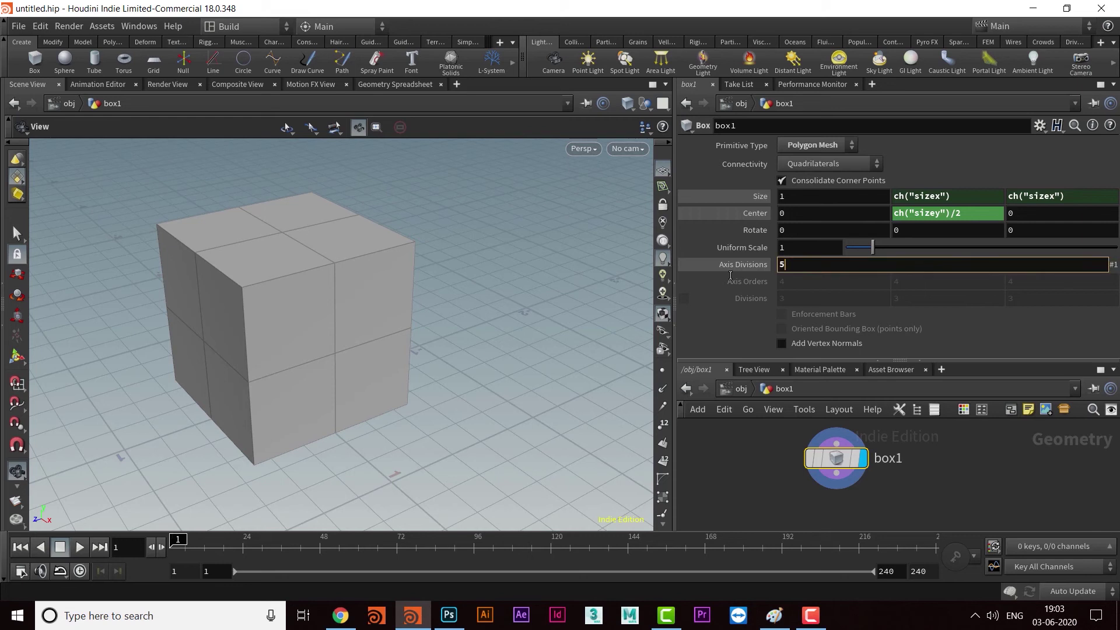
key("Return")
left_click_drag(333, 205, 374, 338)
left_click_drag(386, 350, 421, 325)
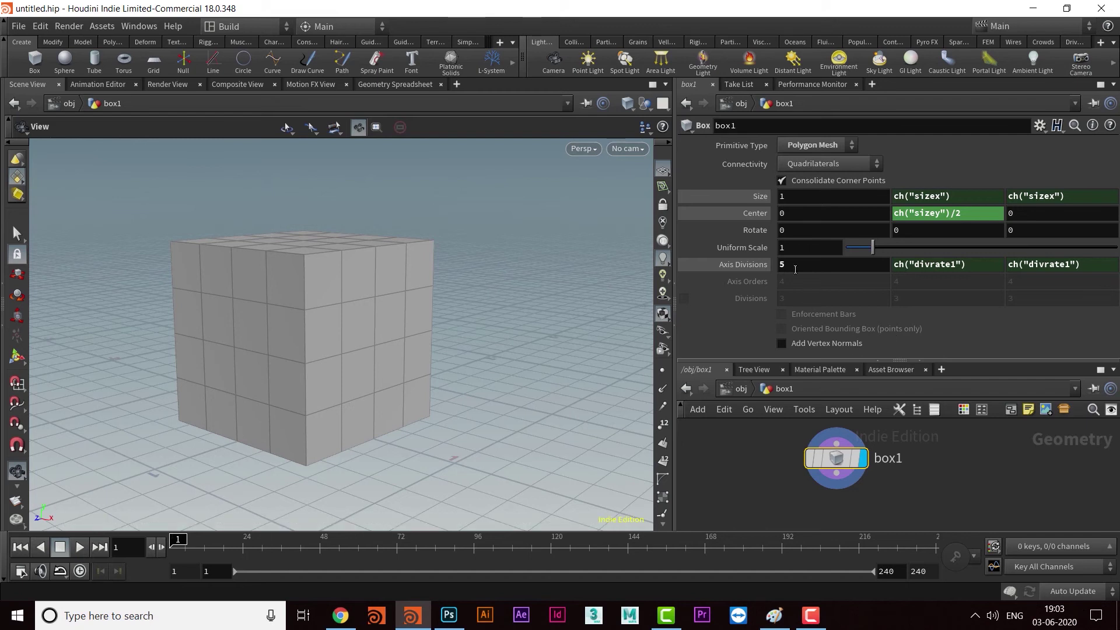
- Extend the expression in the box's second axis division to ch("divrate1")+3
left_click(972, 266)
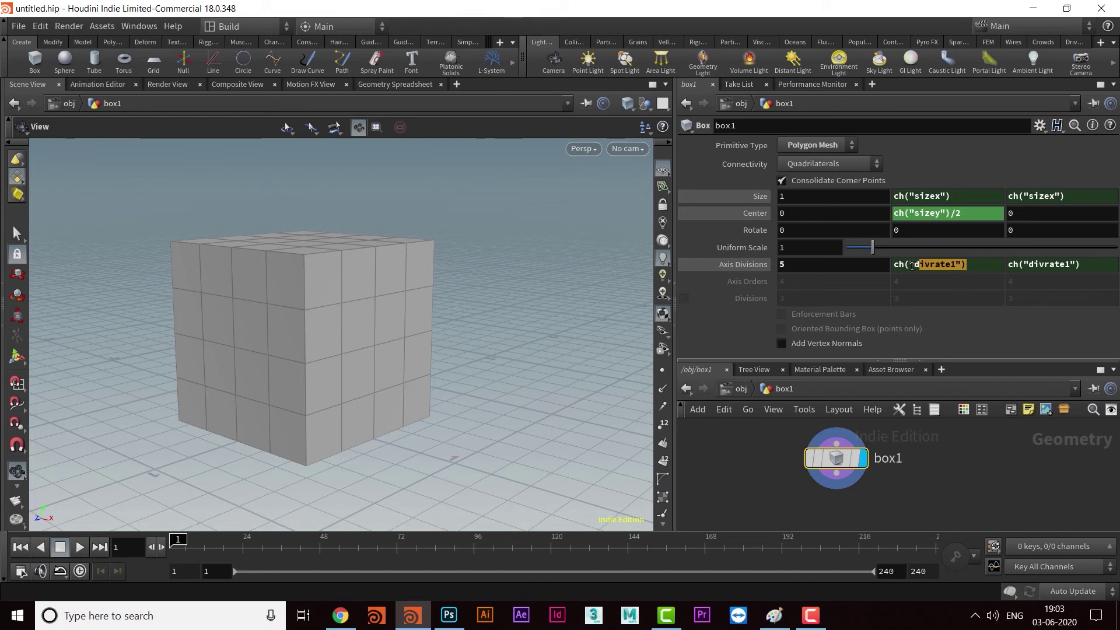
left_click(753, 335)
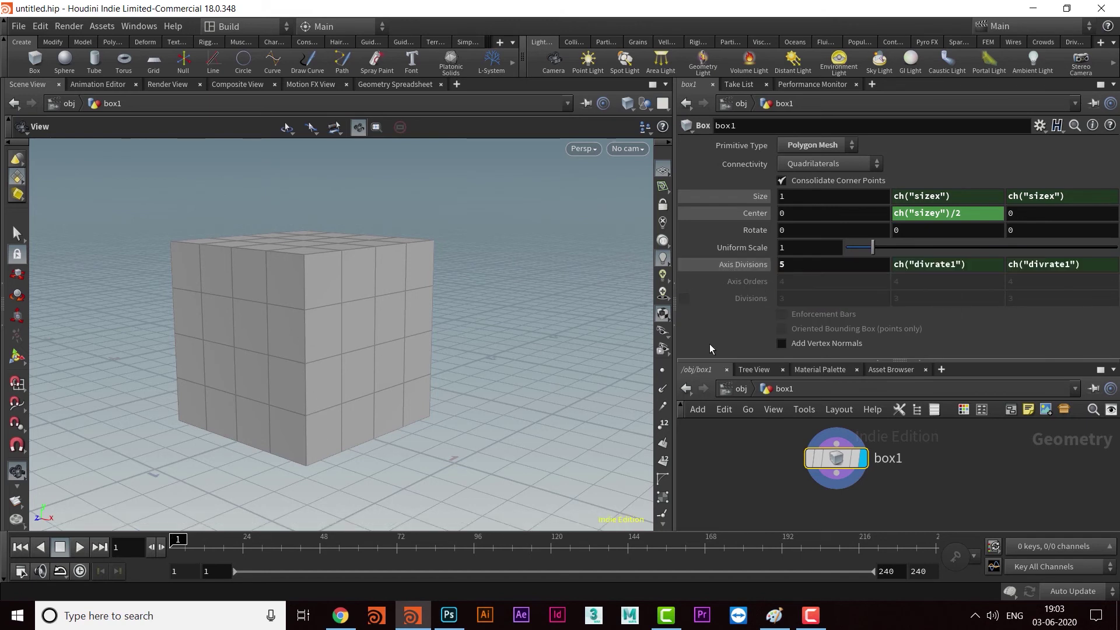
left_click(984, 267)
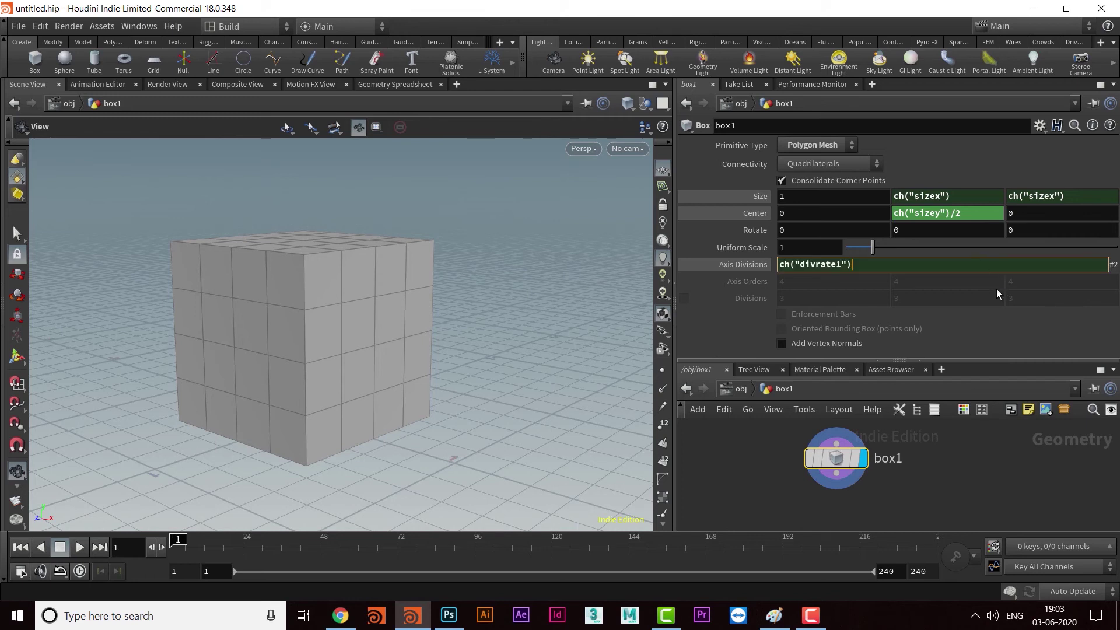
type("+3")
key("Return")
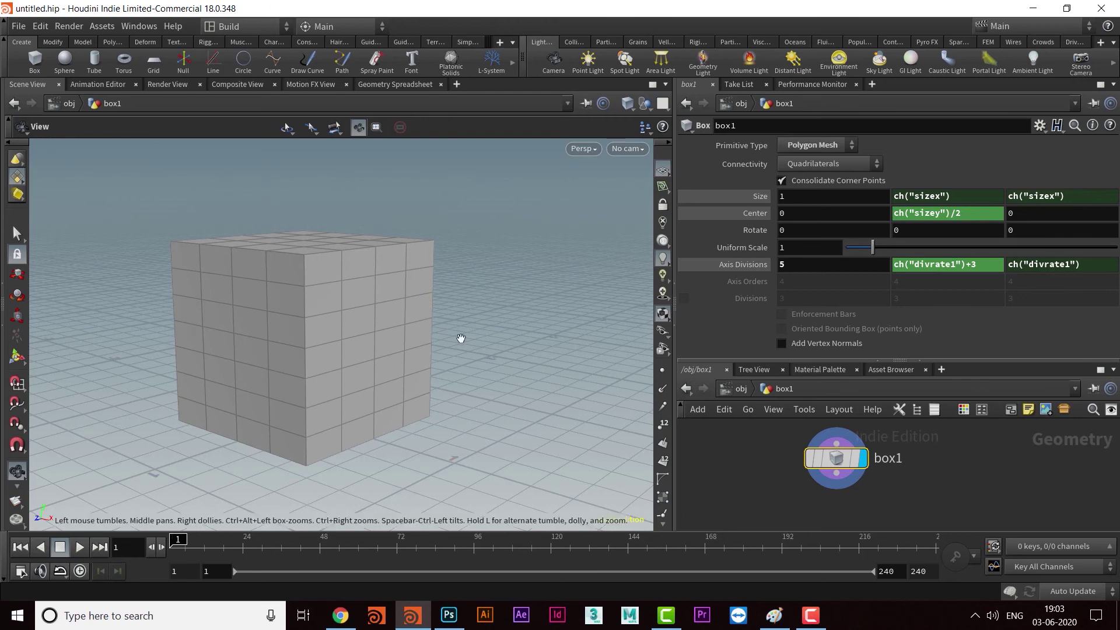
left_click_drag(368, 355, 396, 364)
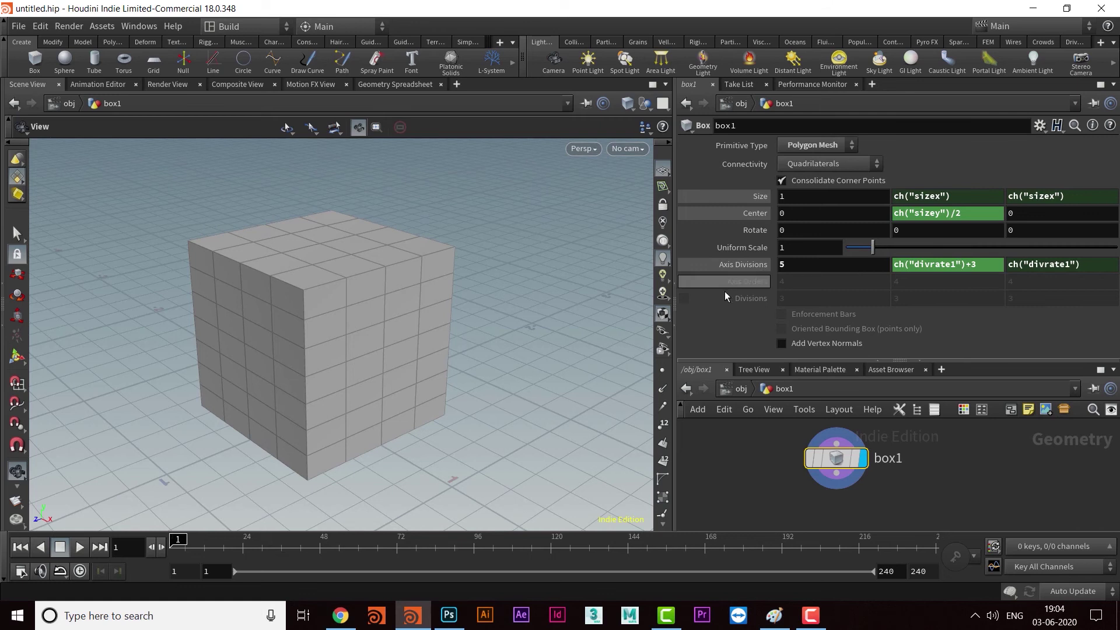
- Compare the evaluated axis division values with the subdivisions on the box's faces from several angles
left_click(744, 265)
left_click(808, 265)
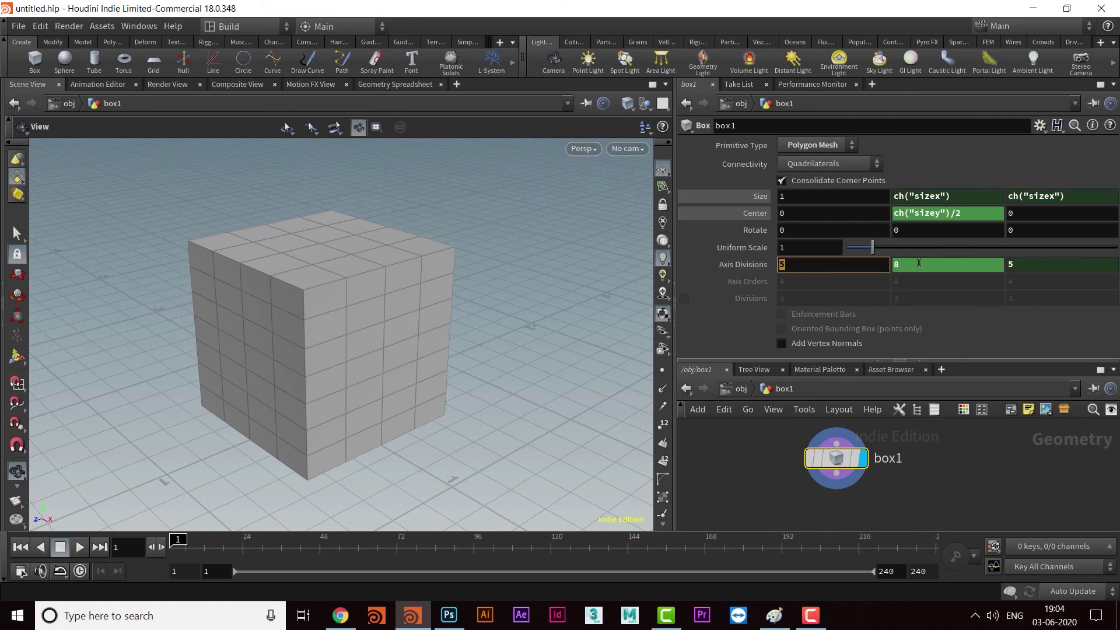
left_click(716, 350)
left_click_drag(563, 325, 805, 456)
left_click(1022, 265)
left_click(1039, 228)
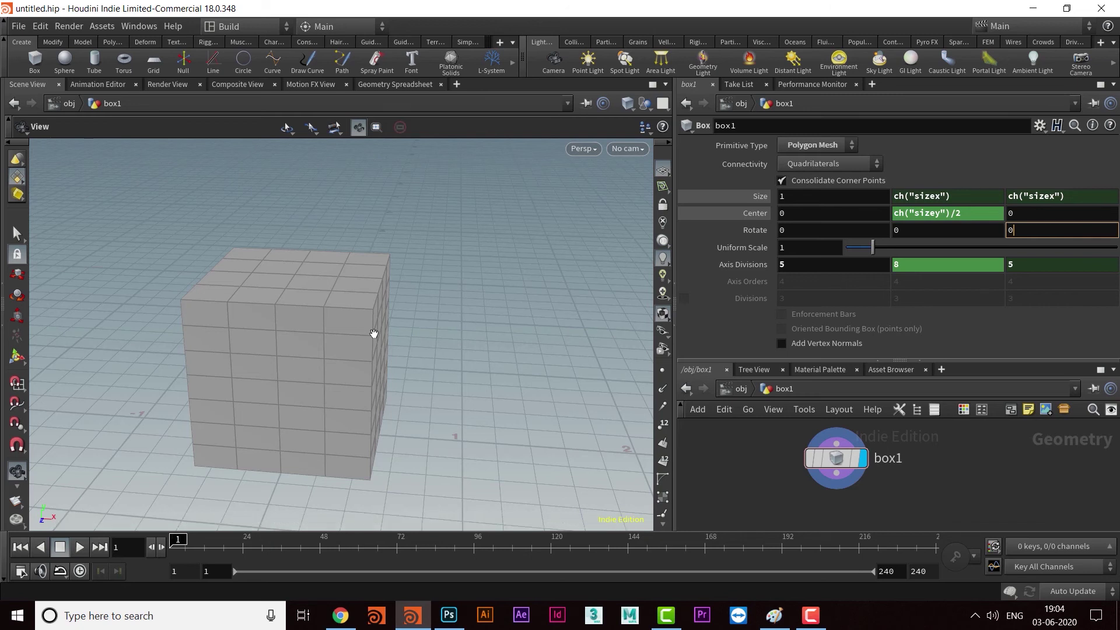
left_click_drag(307, 402, 413, 328)
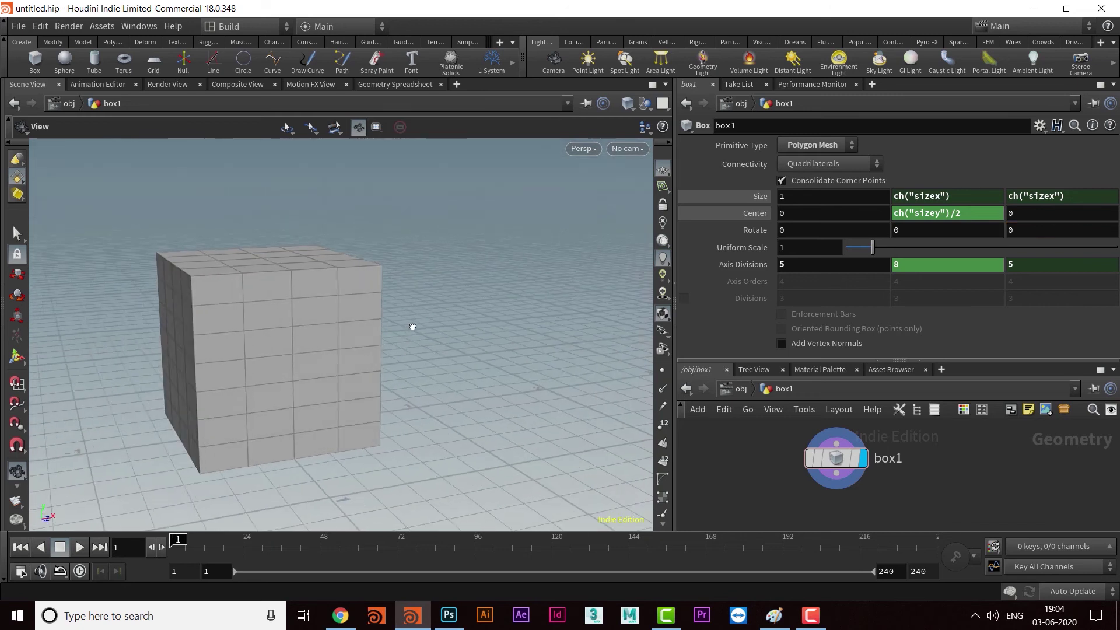
left_click_drag(338, 405, 391, 351)
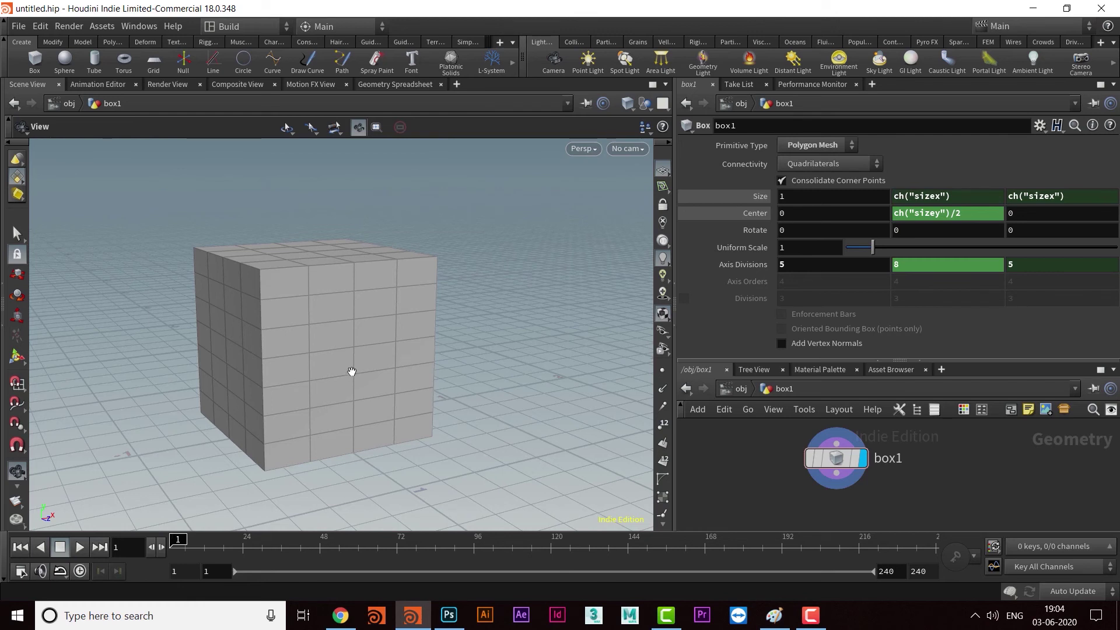
mouse_move(389, 375)
left_mouse_down()
mouse_move(457, 400)
mouse_move(405, 379)
mouse_move(394, 362)
left_mouse_up()
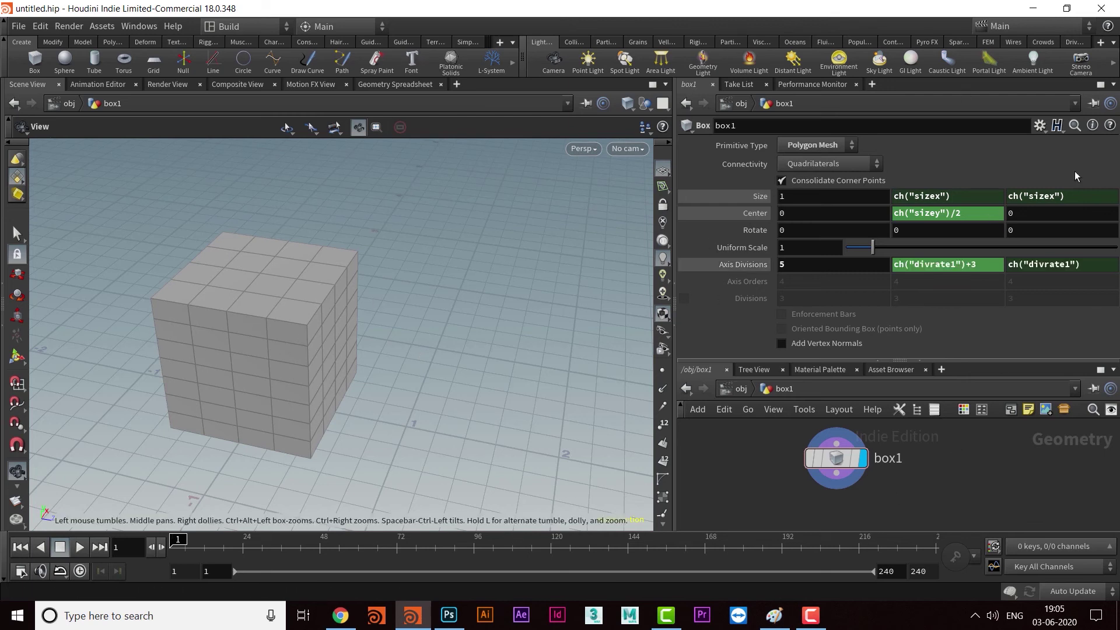
- Review the ch("sizey")/2 expression in the box's Y center and look at how the box sits on the grid
left_click_drag(407, 430, 344, 306)
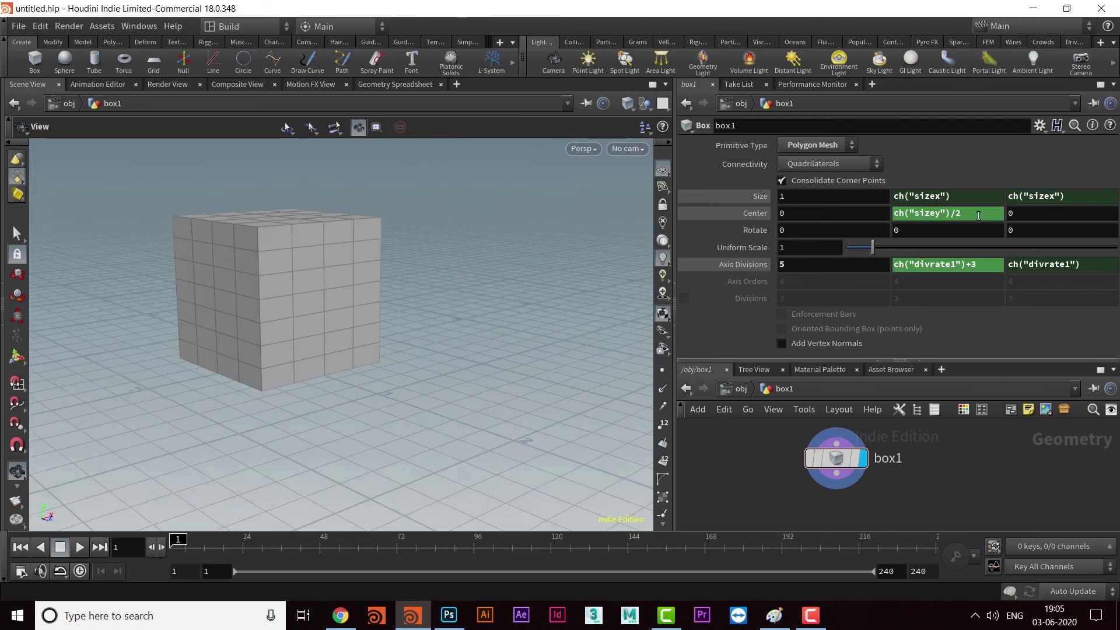
left_click_drag(967, 215, 902, 216)
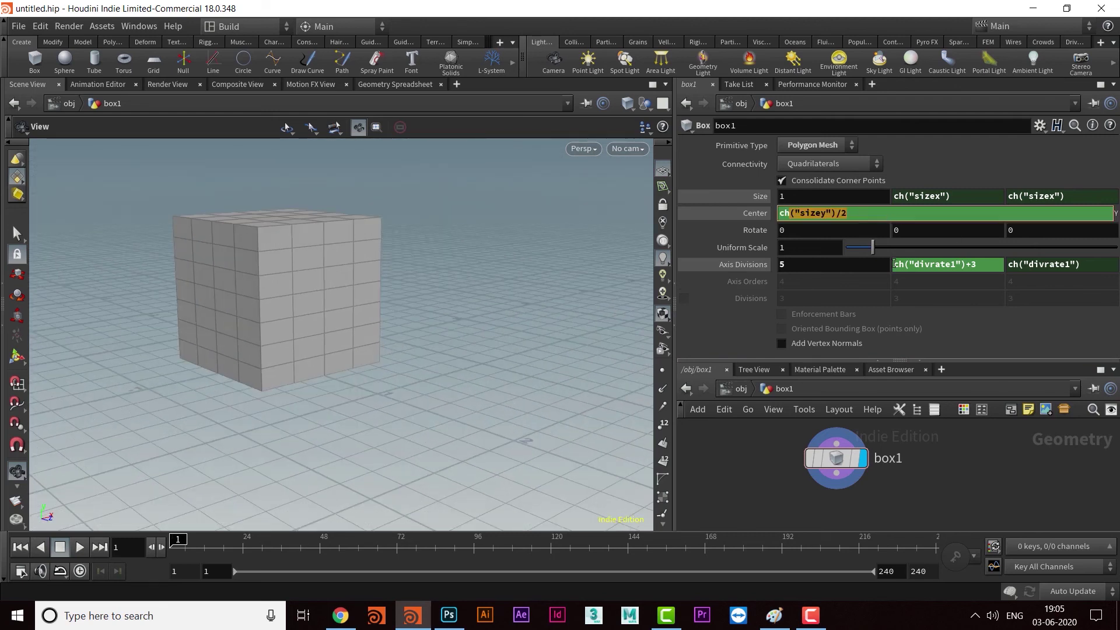
left_click(970, 305)
left_click_drag(467, 326, 400, 397)
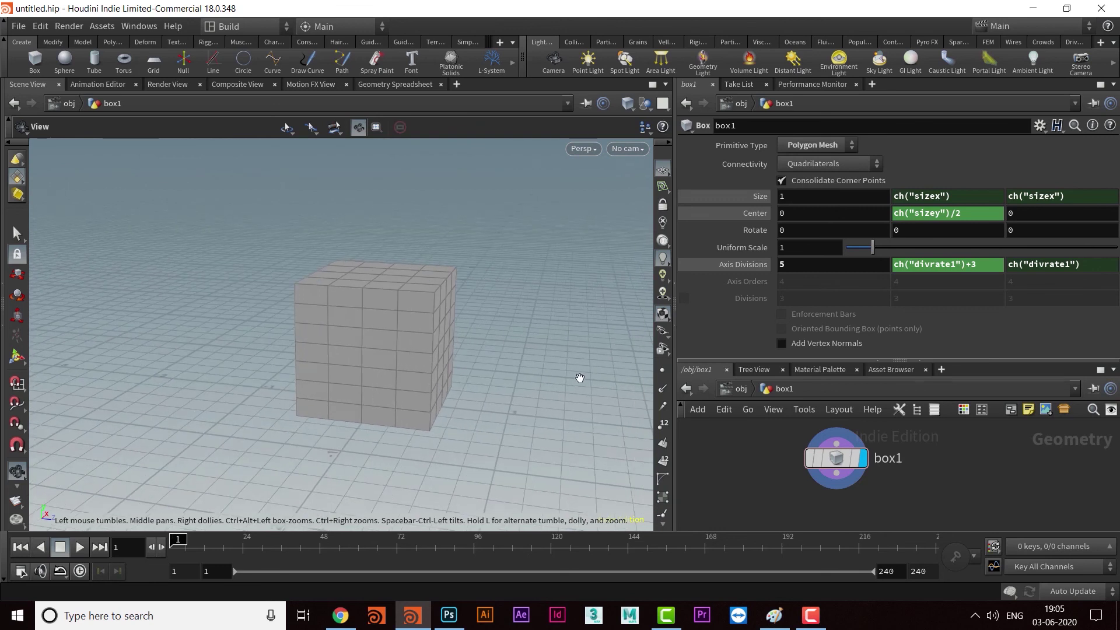
- Add a second Box node beside box1 in the network and display it in the viewport
left_click_drag(841, 462, 733, 460)
mouse_move(793, 484)
middle_mouse_down()
mouse_move(767, 503)
mouse_move(783, 496)
middle_mouse_up()
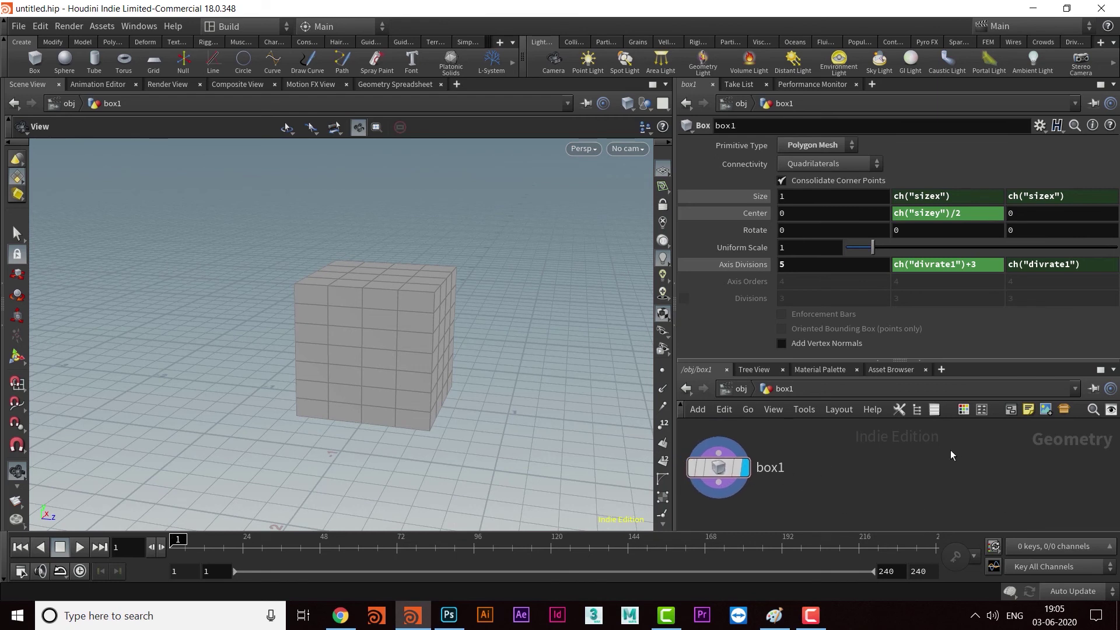
key("Tab")
type("b")
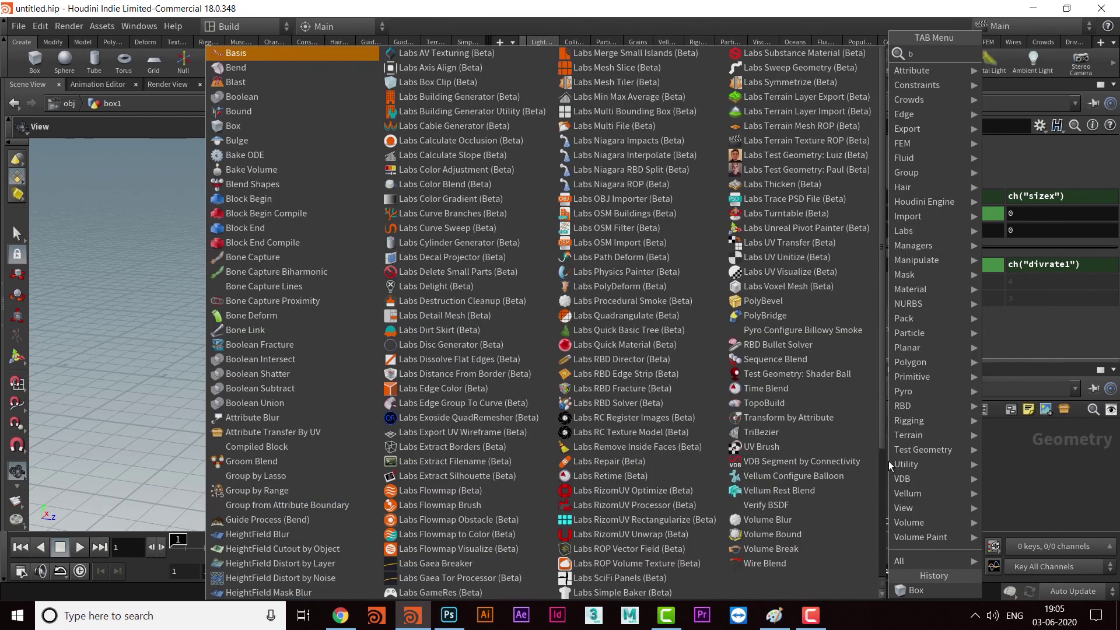
type("ox")
key("Return")
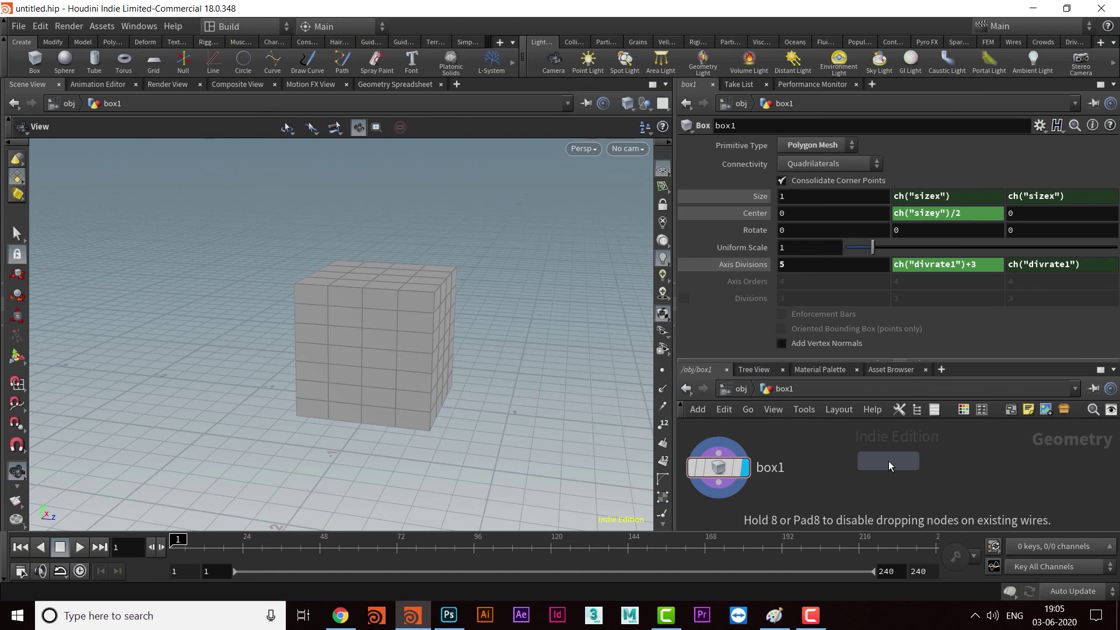
left_click(888, 461)
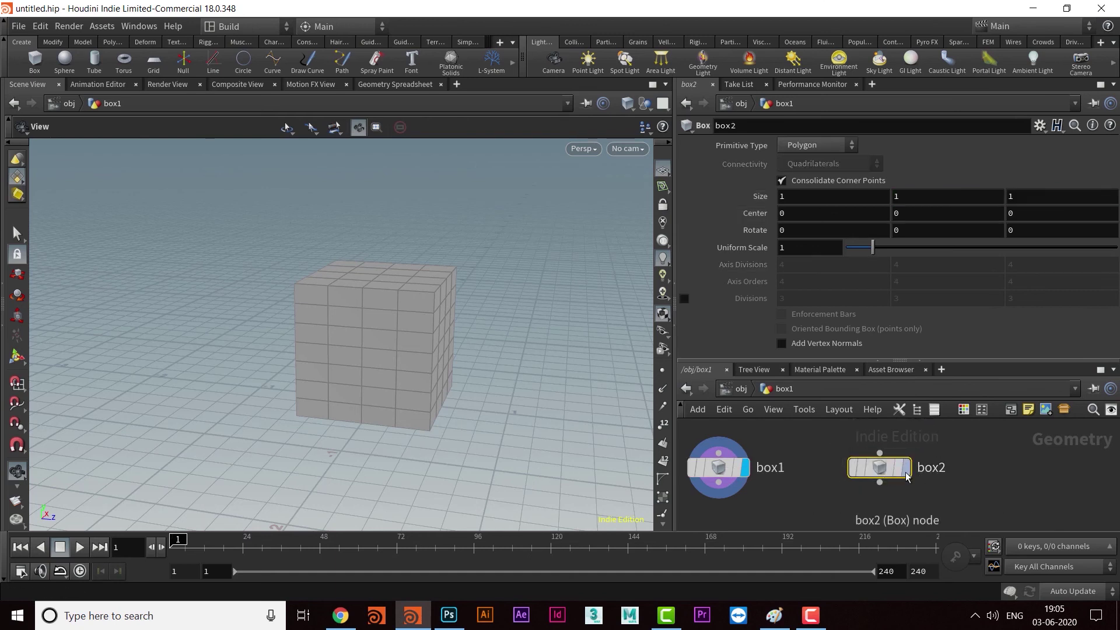
left_click(907, 475)
left_click_drag(478, 417, 373, 353)
middle_click_drag(373, 352, 370, 271)
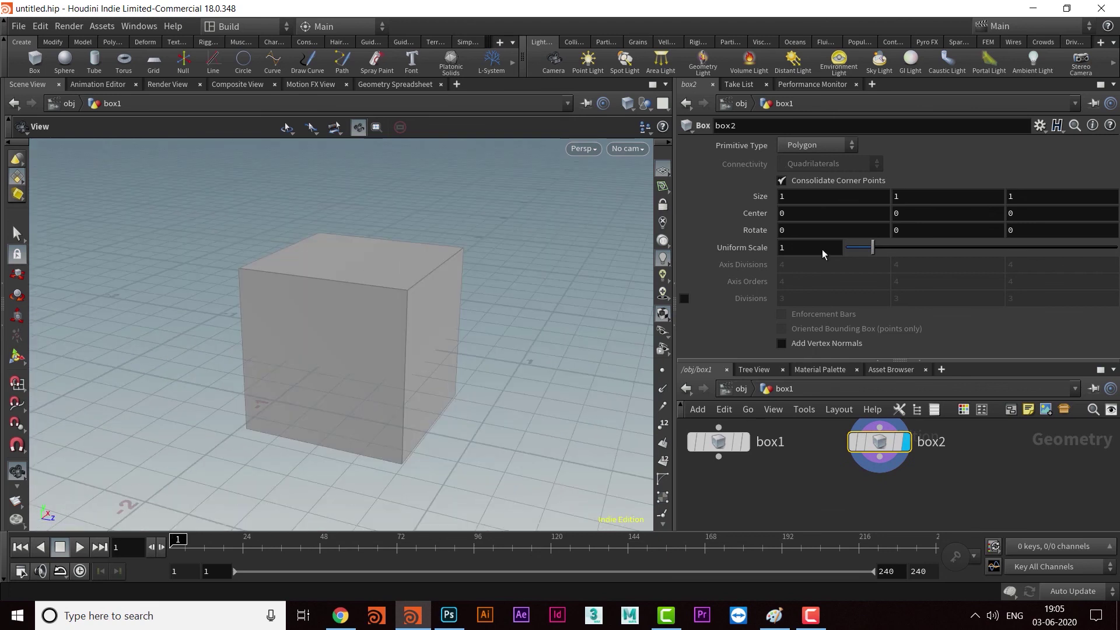
- Copy the second box's X size parameter and paste it as a relative reference into its Y size
left_click(924, 196)
key("Tab")
left_click(792, 196)
right_click(790, 196)
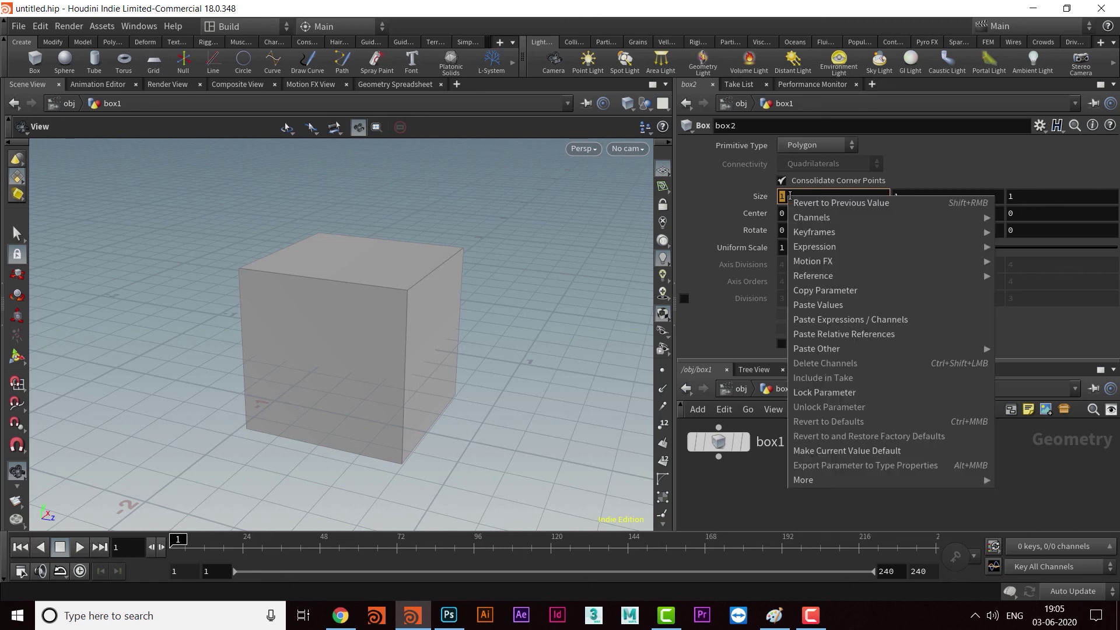
left_click(853, 291)
left_click(903, 196)
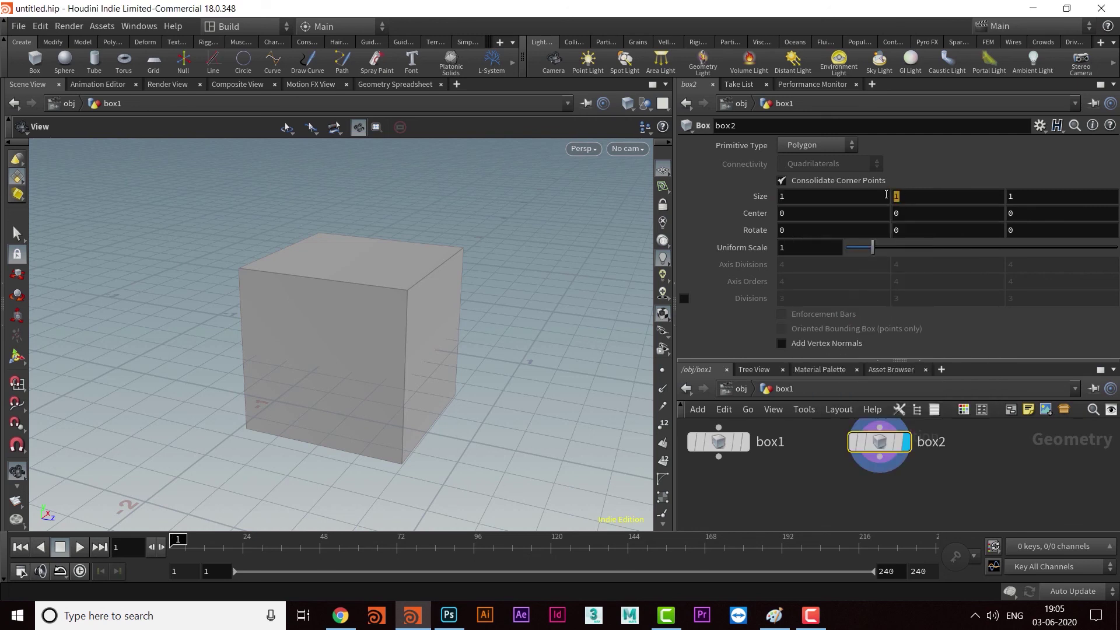
right_click(906, 196)
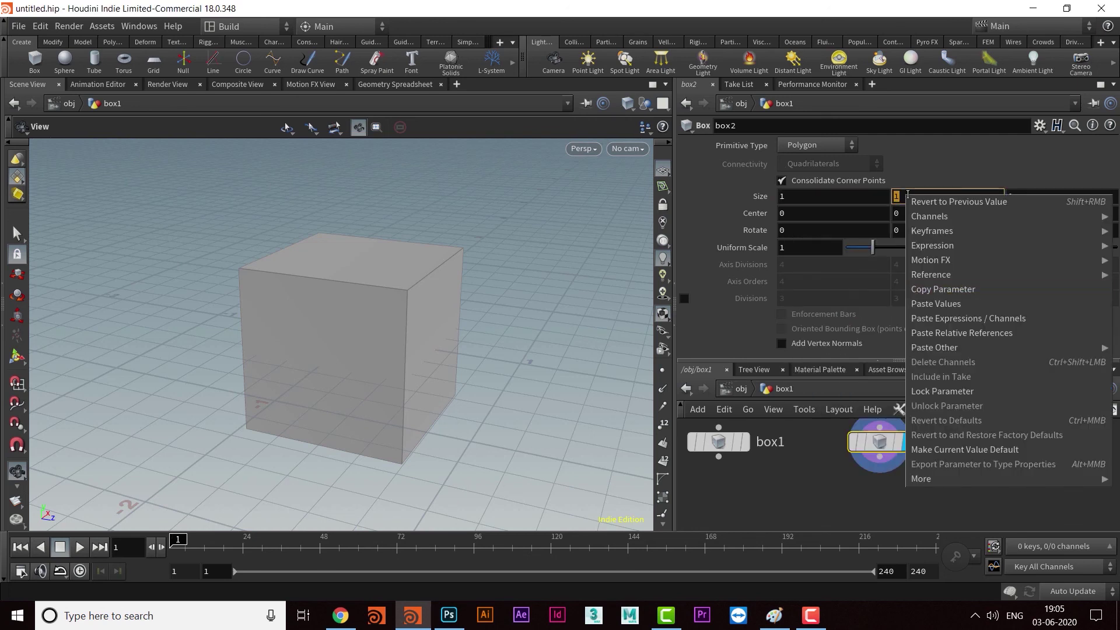
left_click(954, 333)
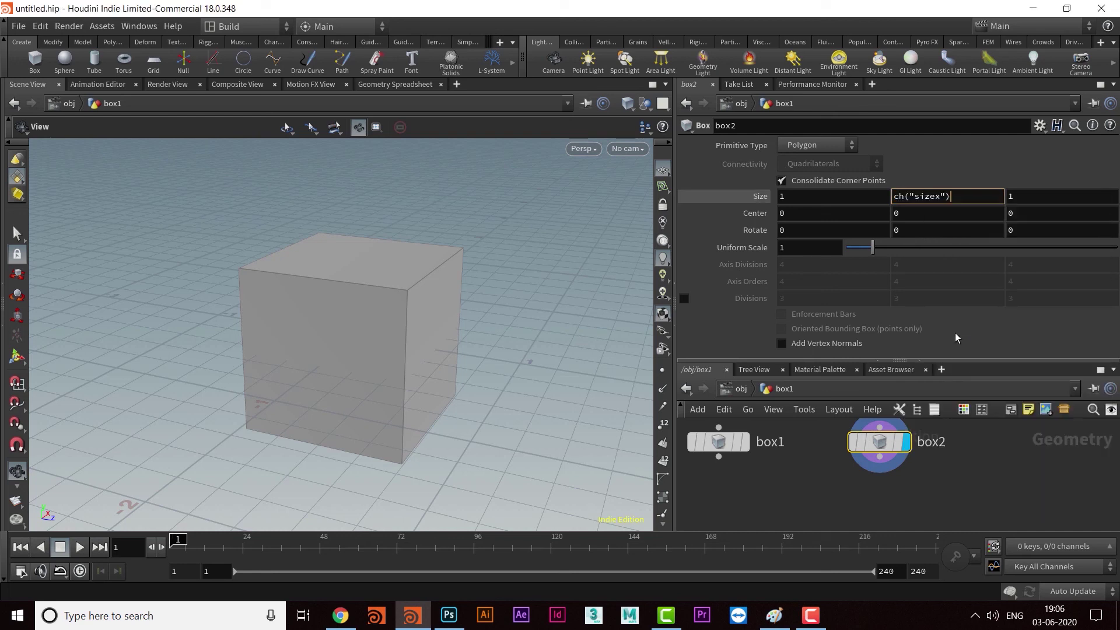
- Paste the copied X size as a relative reference into the second box's Z size
left_click(1009, 201)
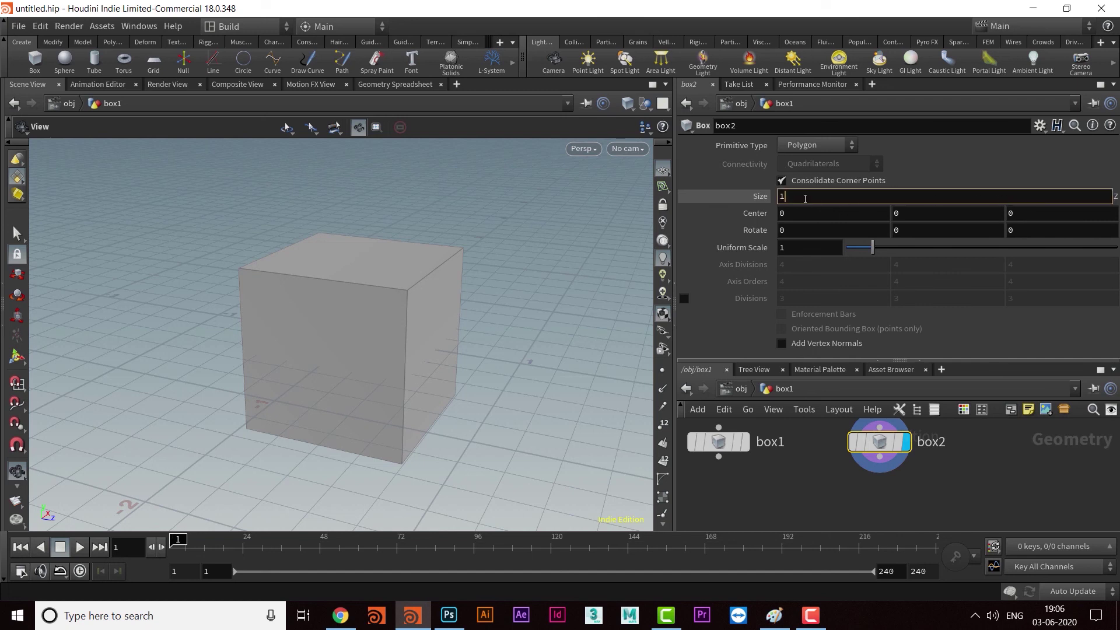
right_click(782, 198)
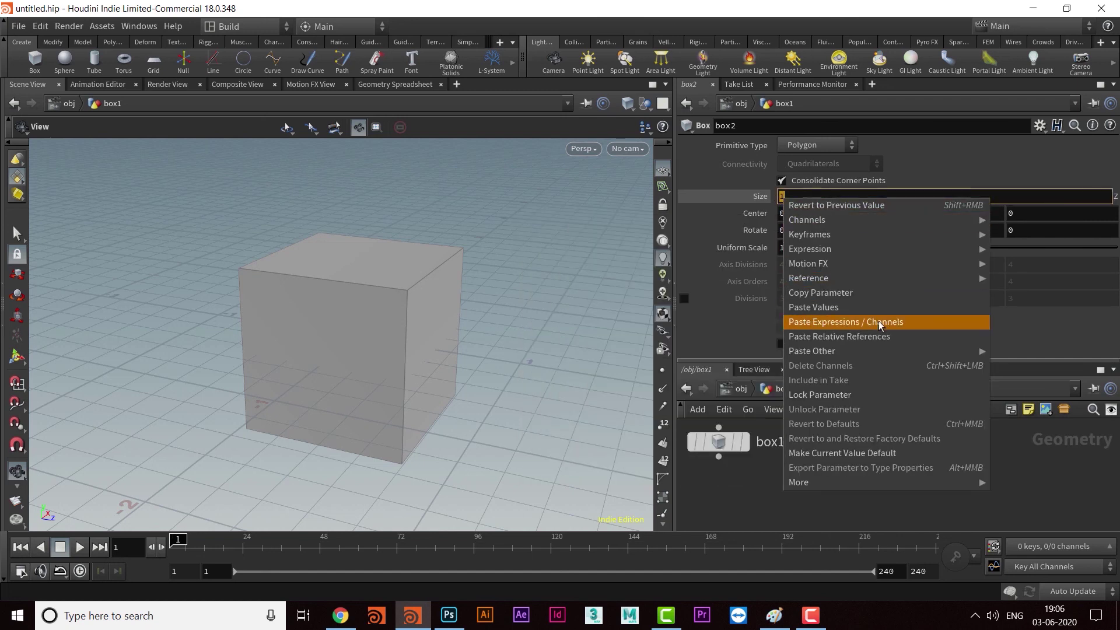
left_click(836, 337)
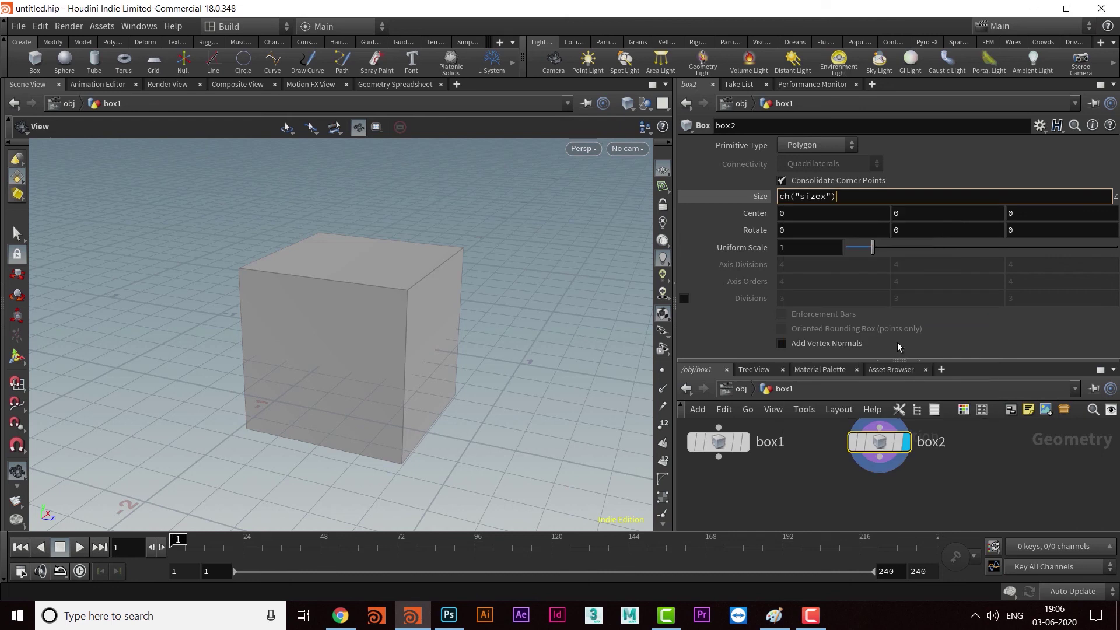
key("Return")
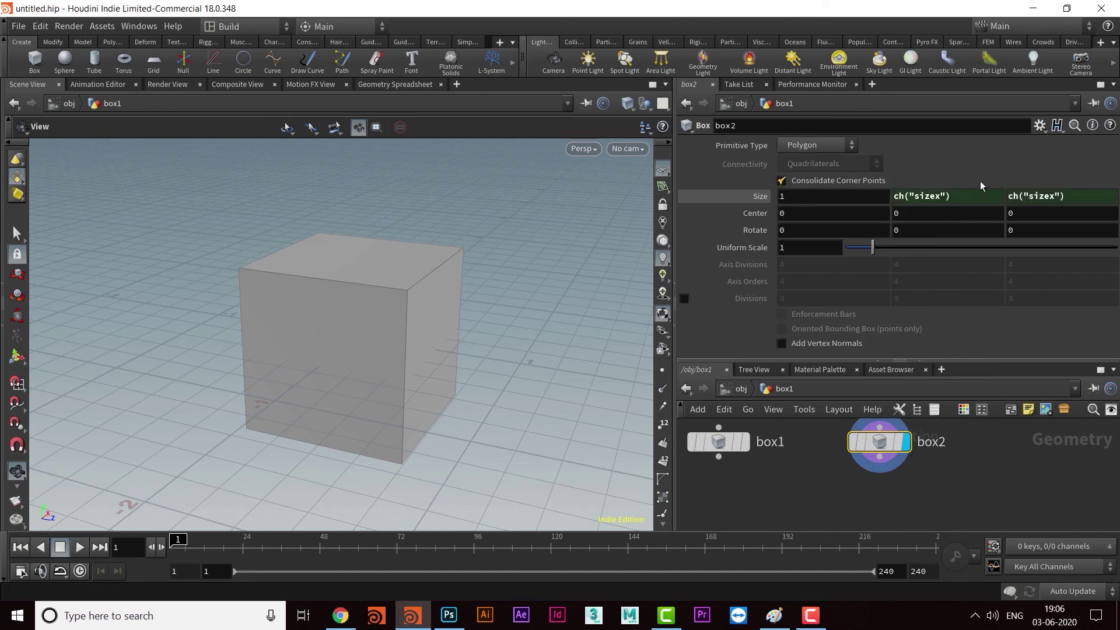
- Copy the second box's Y size and paste it as a relative reference into its Y center, completing it as ch("sizey")/2
left_click(966, 198)
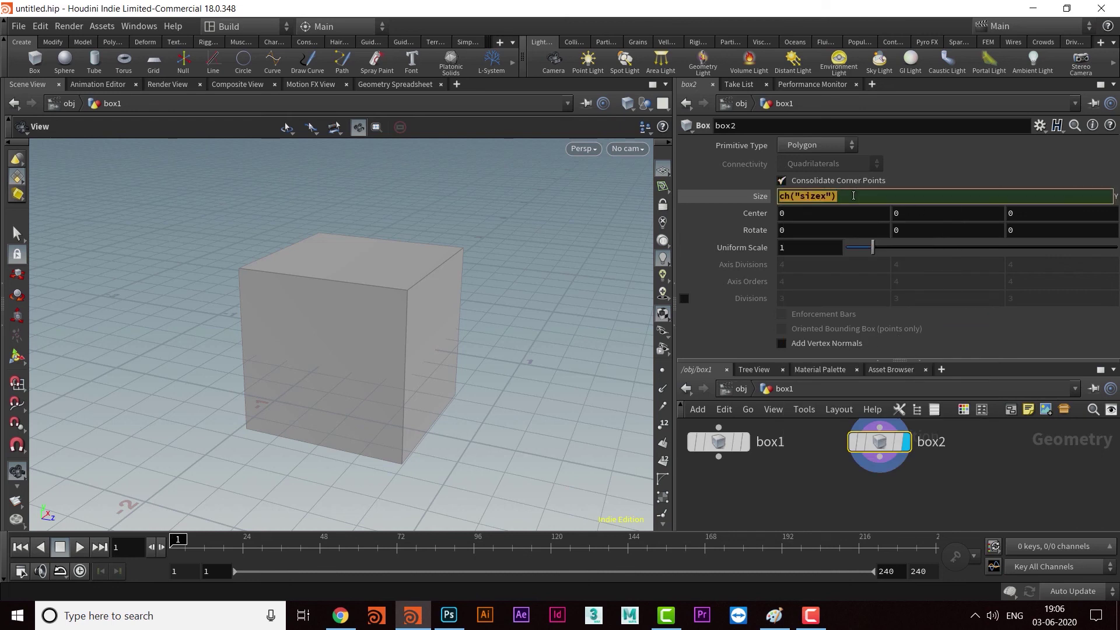
right_click(819, 197)
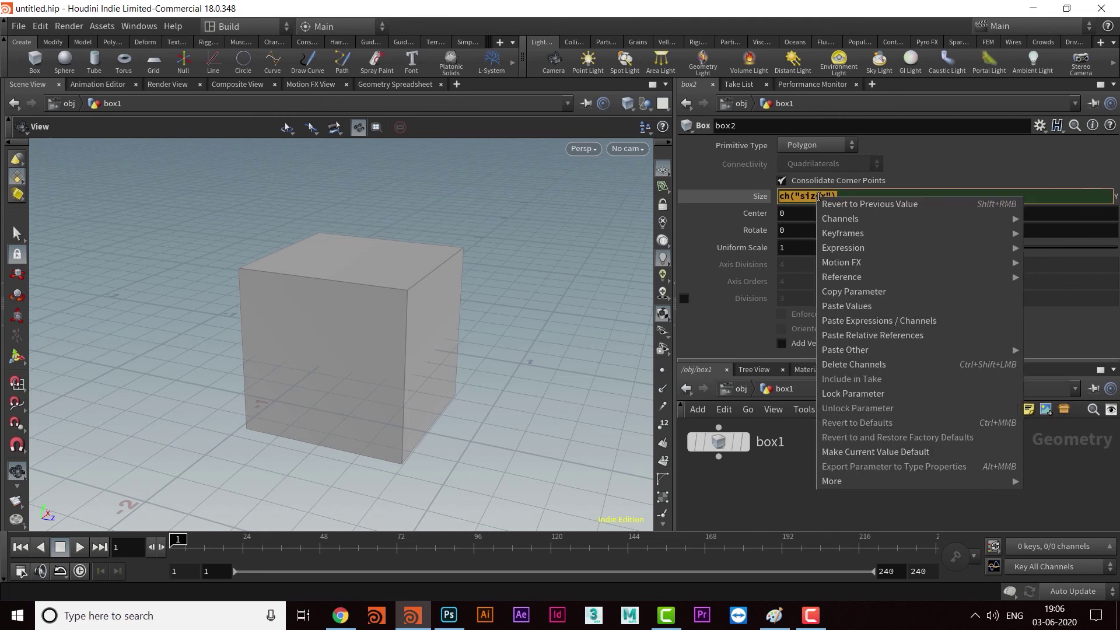
left_click(855, 291)
left_click(907, 211)
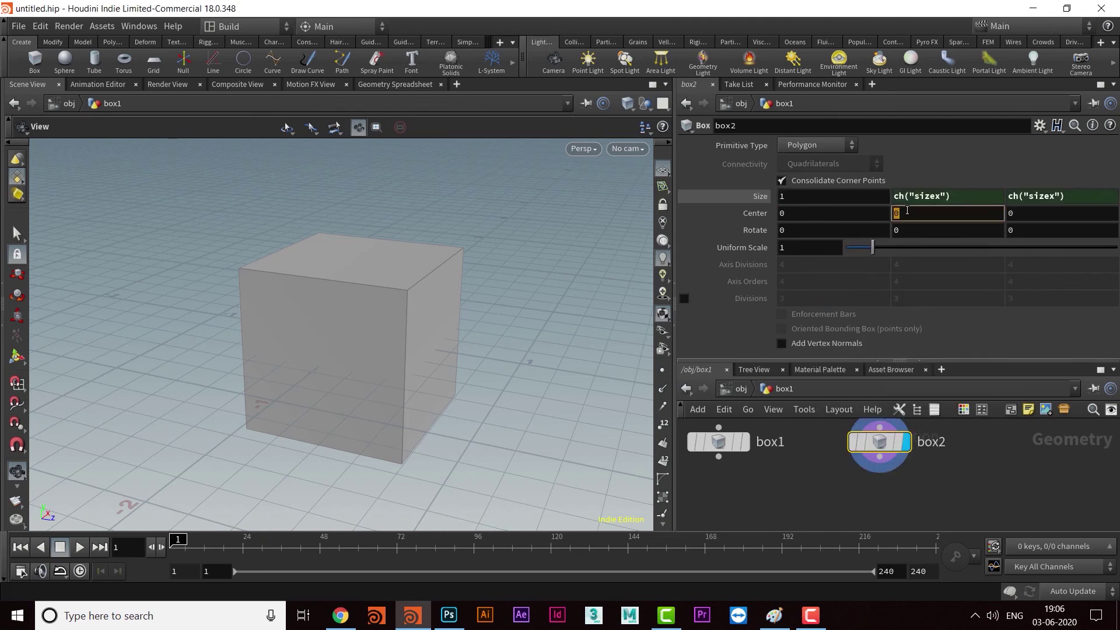
right_click(913, 211)
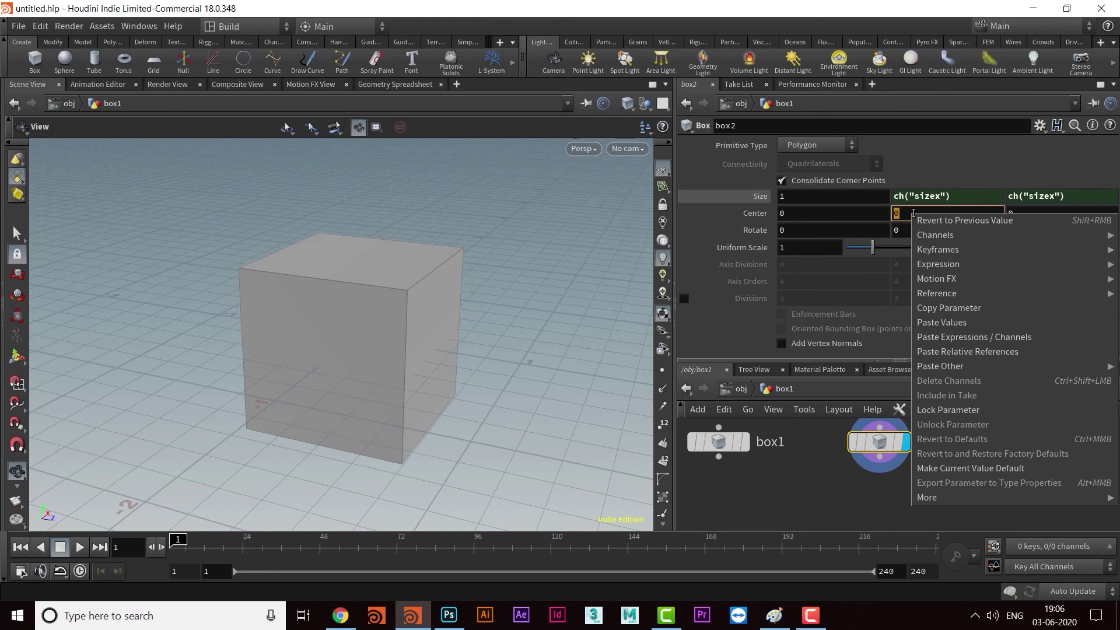
left_click(959, 352)
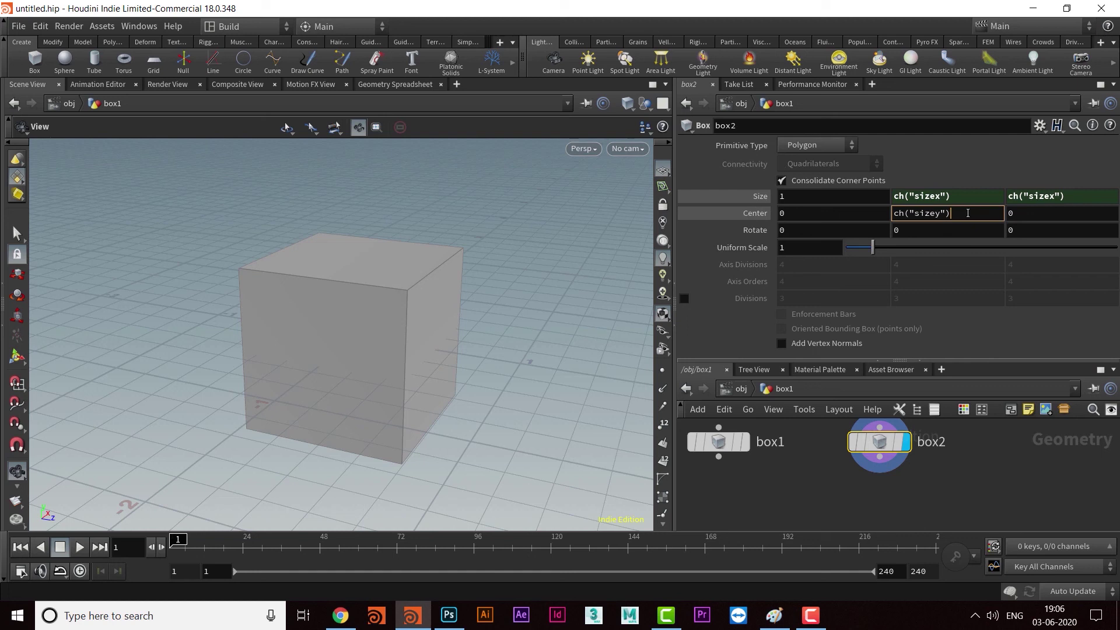
key("Return")
left_click_drag(416, 314, 441, 284)
- Change the second box to Polygon Mesh and paste its first axis division as a relative reference into the second one
left_click(816, 144)
left_click(809, 174)
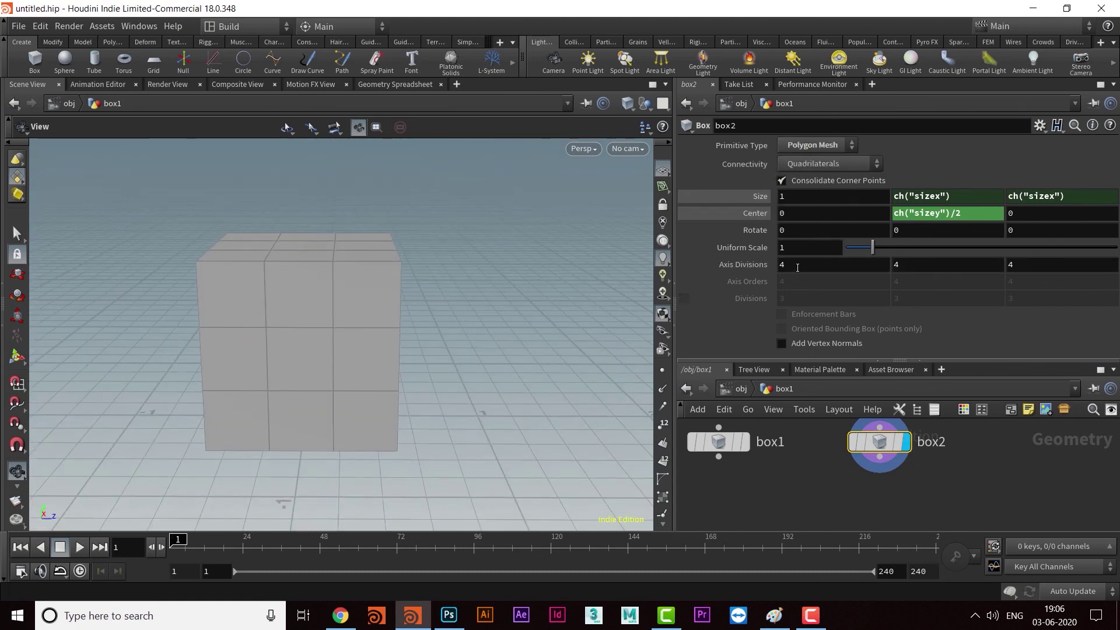
right_click(798, 267)
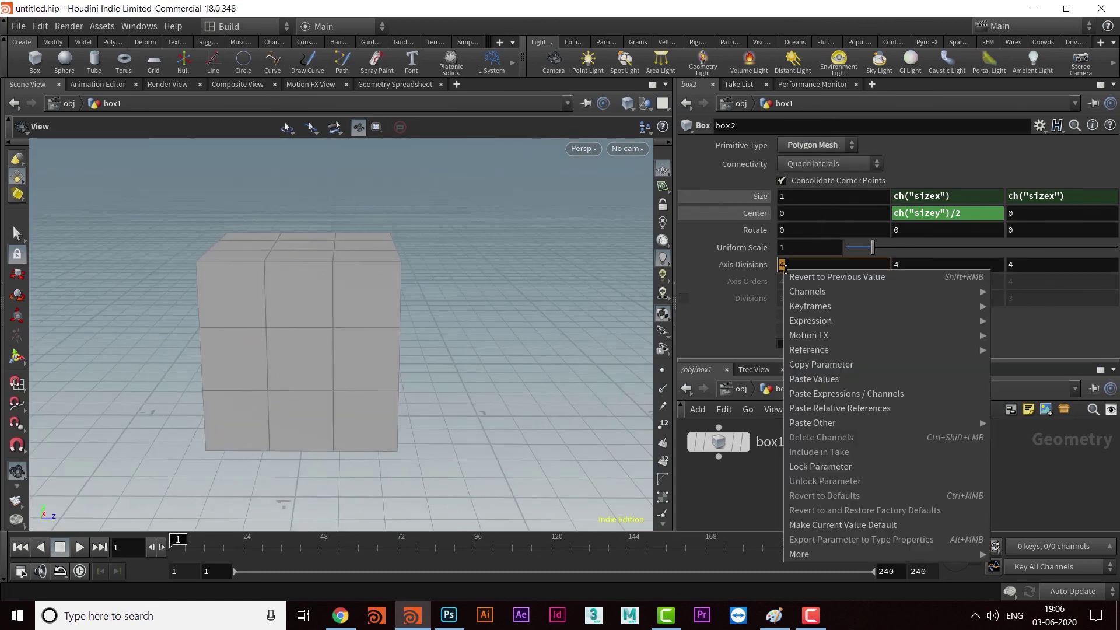
left_click(836, 365)
right_click(903, 267)
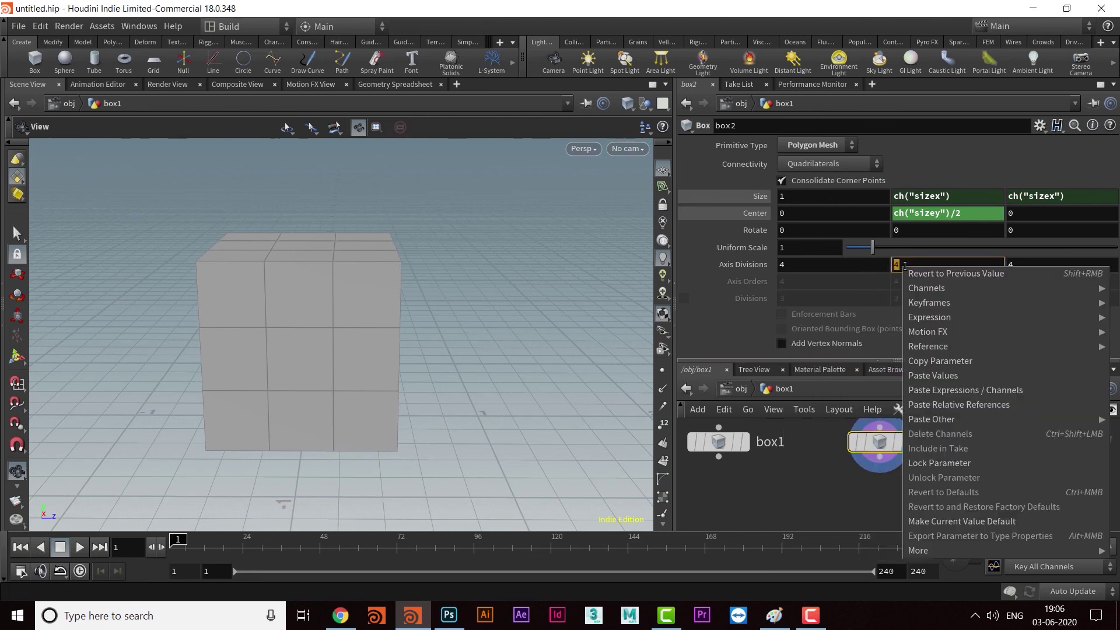
left_click(961, 405)
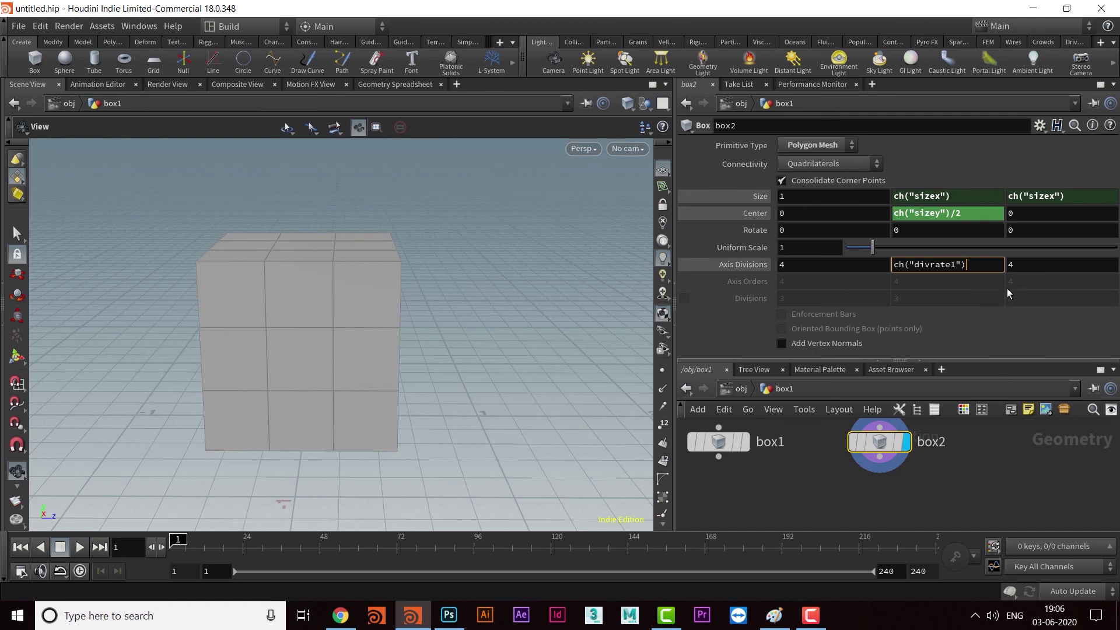
- Paste the copied first axis division as a relative reference into the box's third axis division
right_click(980, 269)
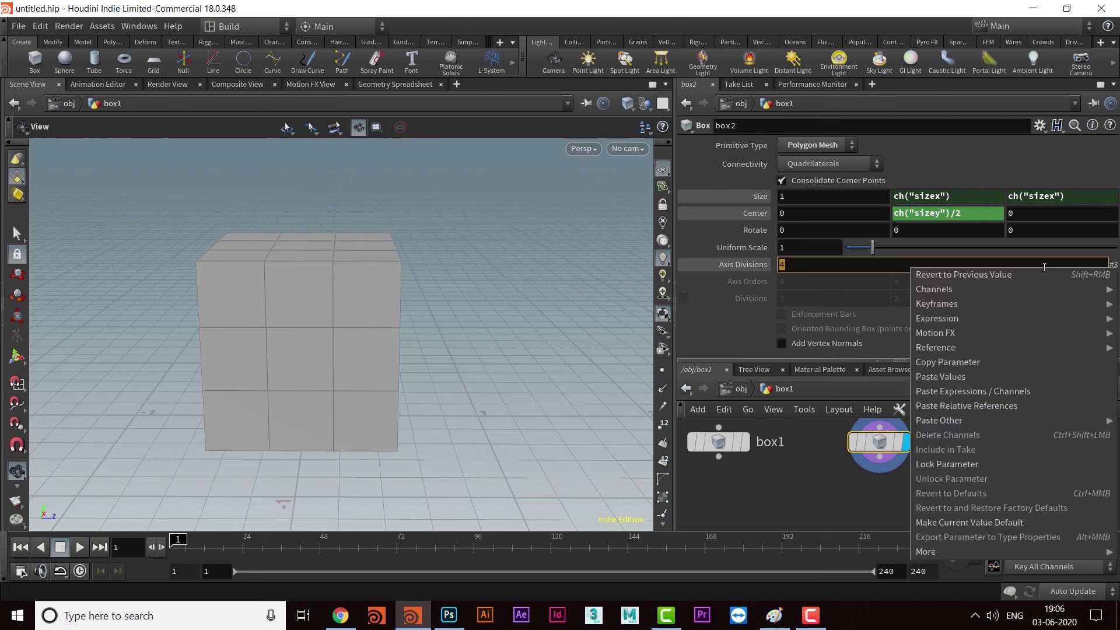
left_click(1009, 407)
left_click(907, 341)
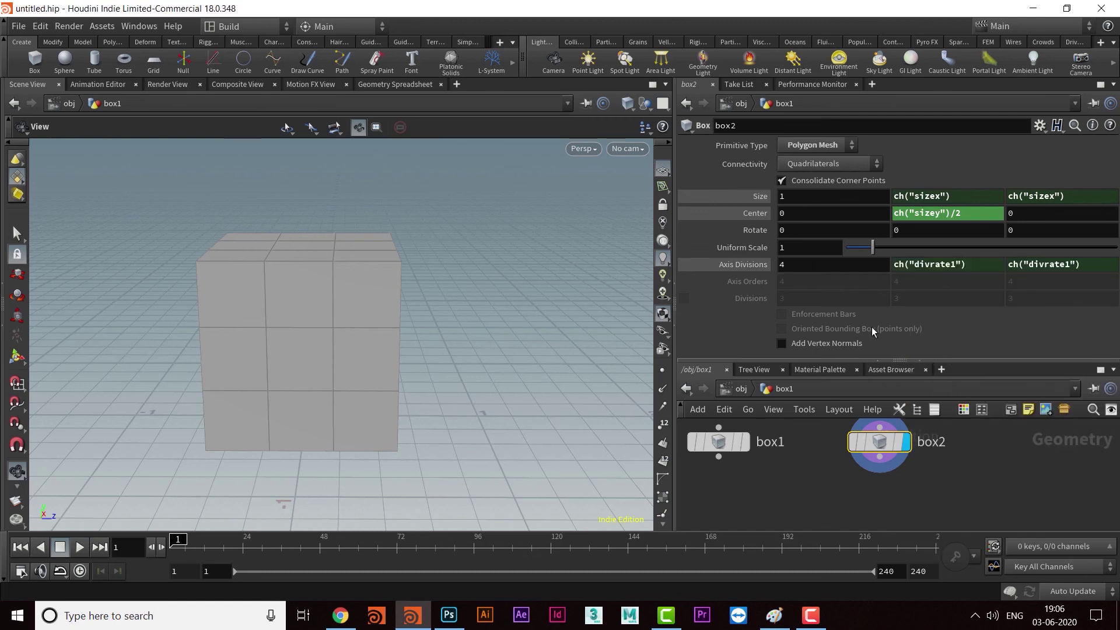
left_click_drag(320, 313, 431, 327)
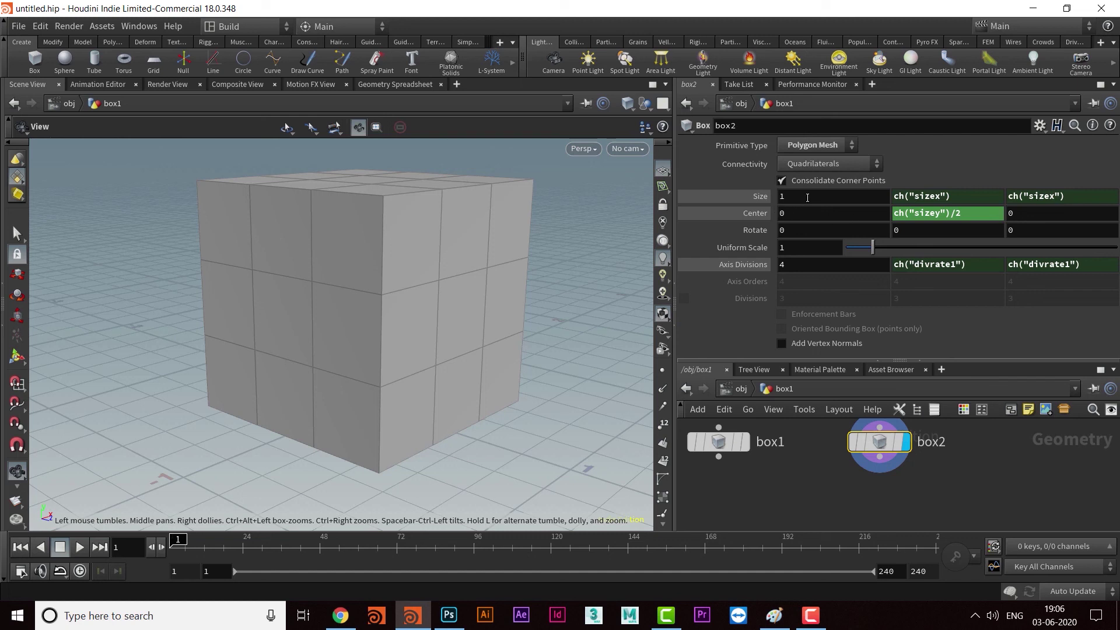
- Set the second box's X size to 2 to test the linked sizes
left_click_drag(807, 198, 737, 200)
type("2")
key("Return")
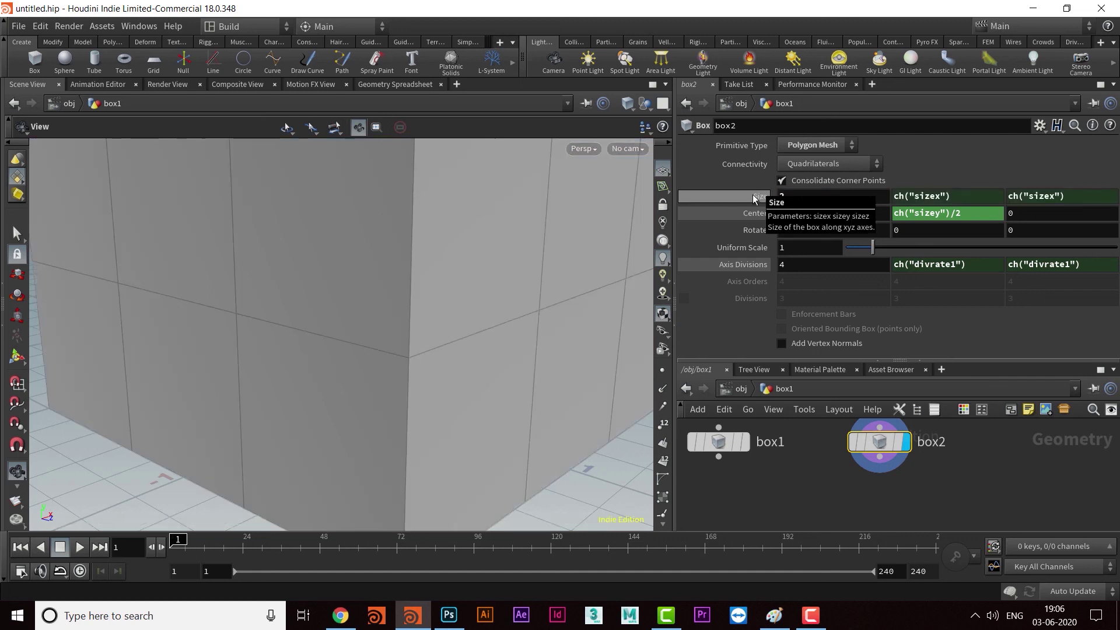
left_click_drag(470, 215, 438, 336)
right_click_drag(438, 336, 382, 398)
left_click_drag(397, 308, 344, 338)
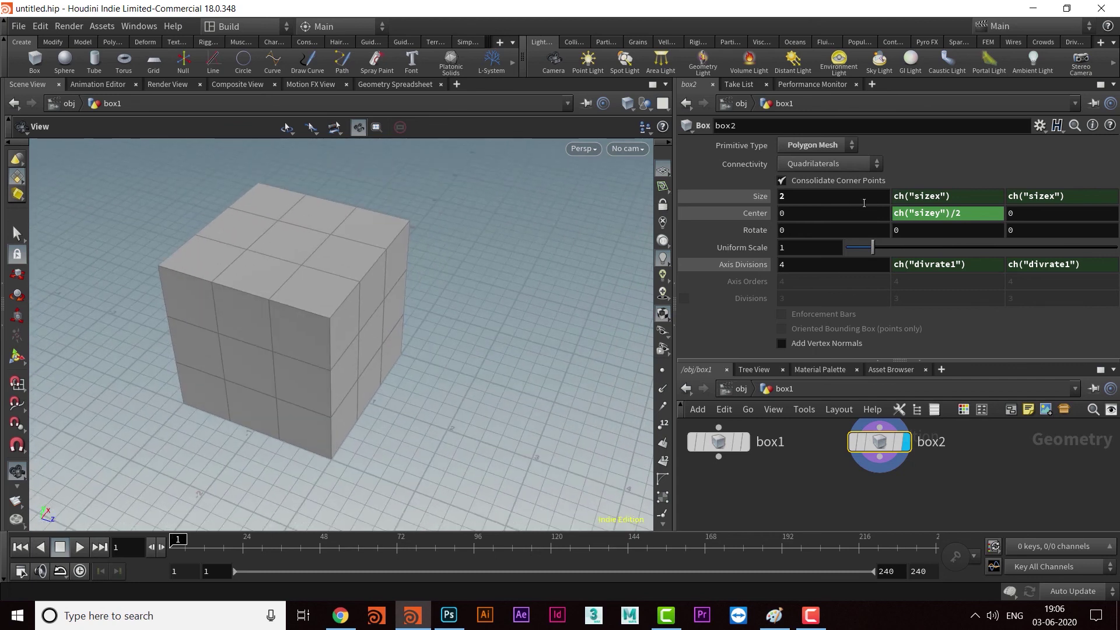
- Set the second box's X size to 3 and inspect the scaled cube from several sides
left_click_drag(756, 200, 716, 163)
type("3")
key("Return")
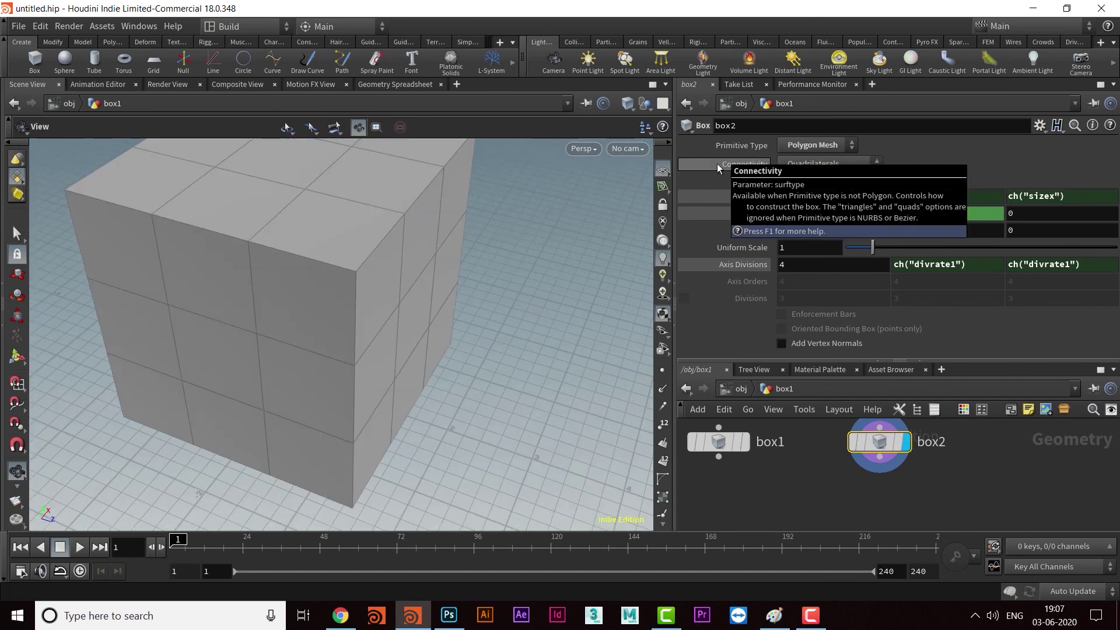
left_click_drag(509, 327, 408, 315)
right_click_drag(408, 314, 415, 344)
left_click_drag(508, 375, 370, 370)
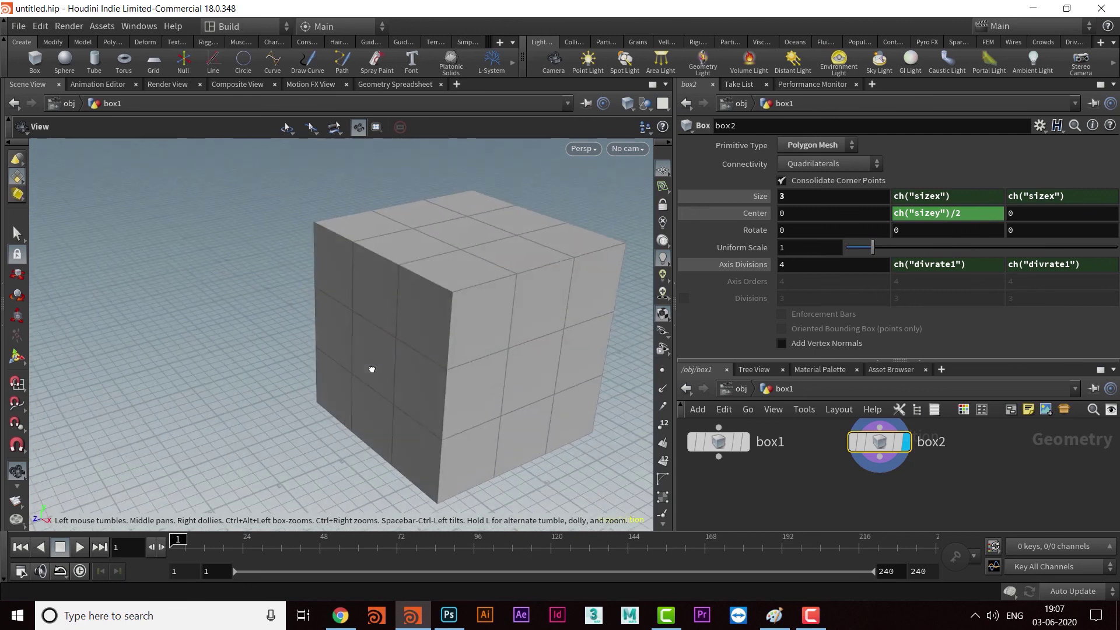
middle_click_drag(556, 422, 456, 397)
left_click_drag(456, 396, 527, 385)
left_click_drag(355, 373, 458, 285)
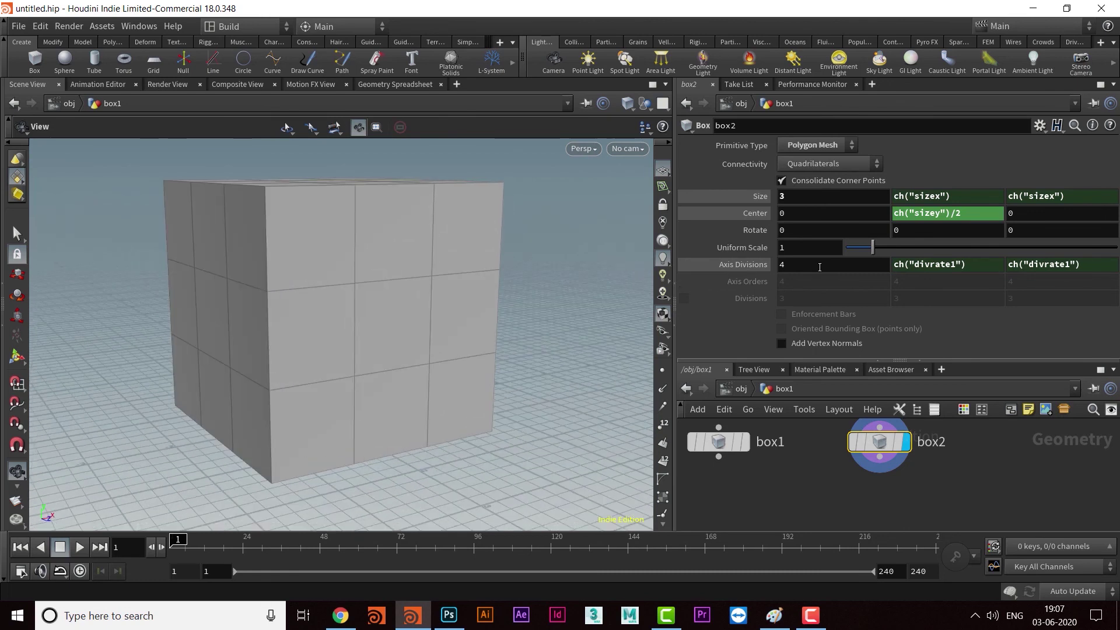
- Set the second box's first axis division to 5 and check the linked divisions on the mesh
left_click(738, 266)
type("5")
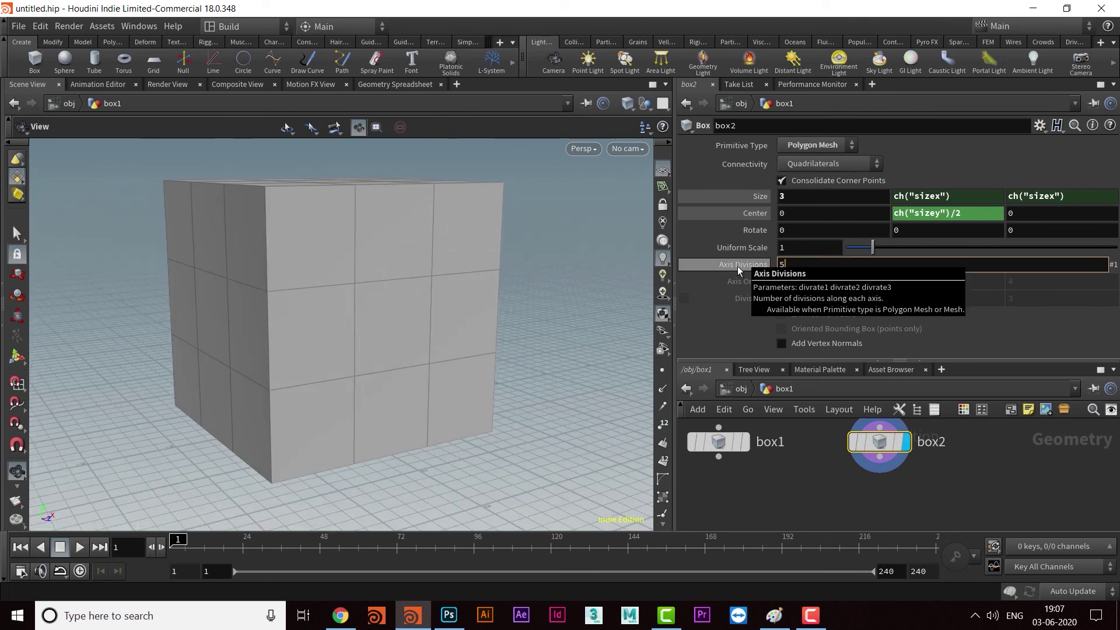
key("Return")
left_click_drag(557, 252, 496, 340)
left_click_drag(494, 344, 458, 324)
- Extend the second axis division's expression to ch("divrate1")+3
left_click(982, 267)
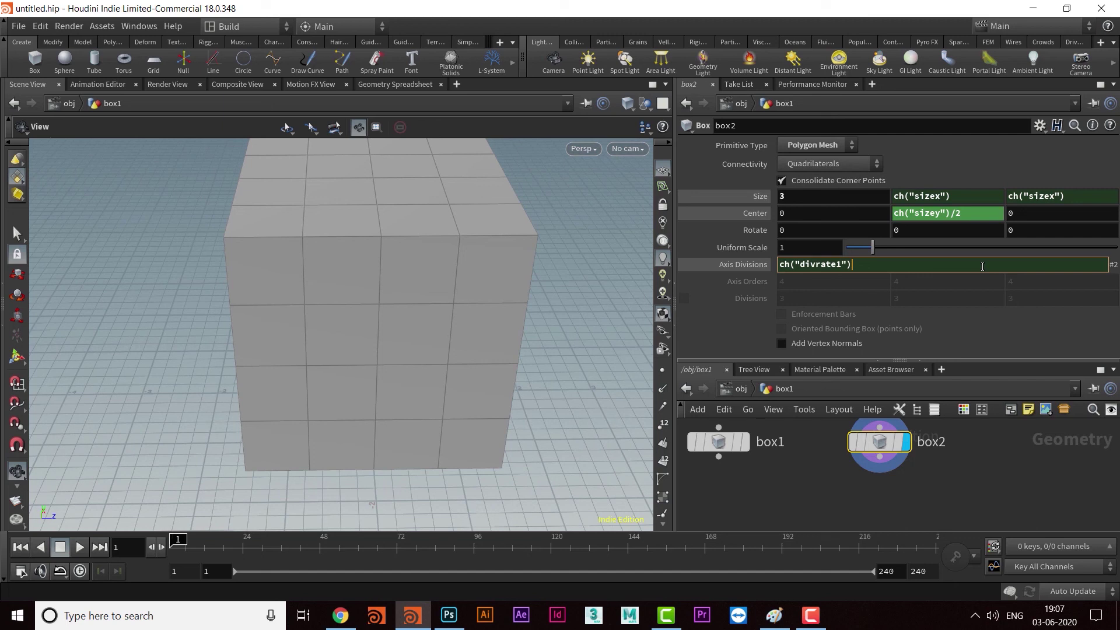
type("+3")
key("Return")
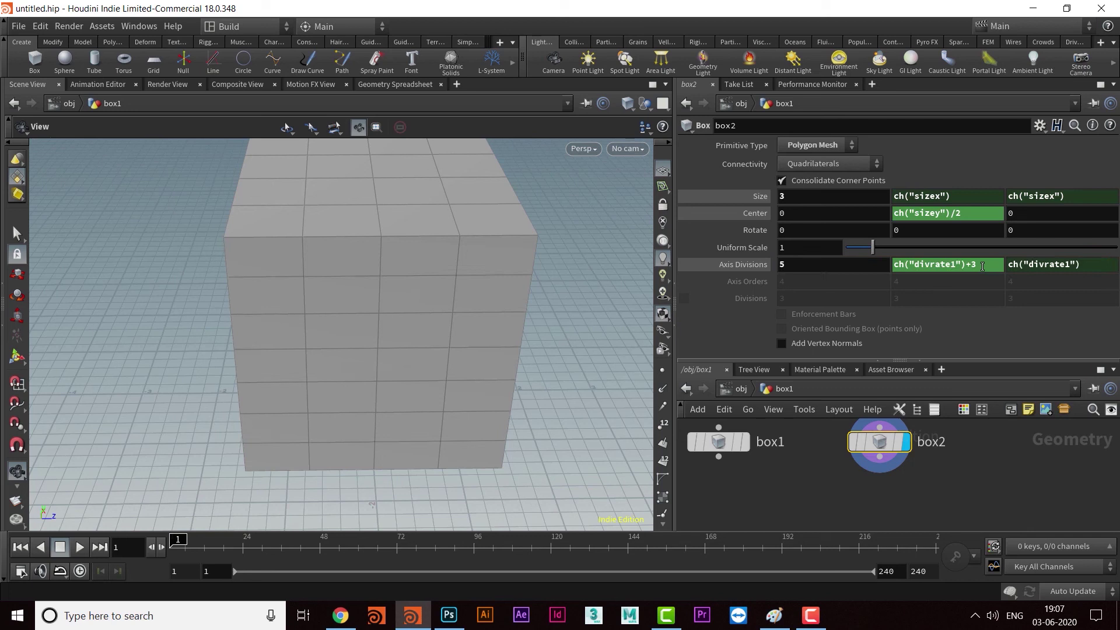
left_click_drag(305, 285, 484, 230)
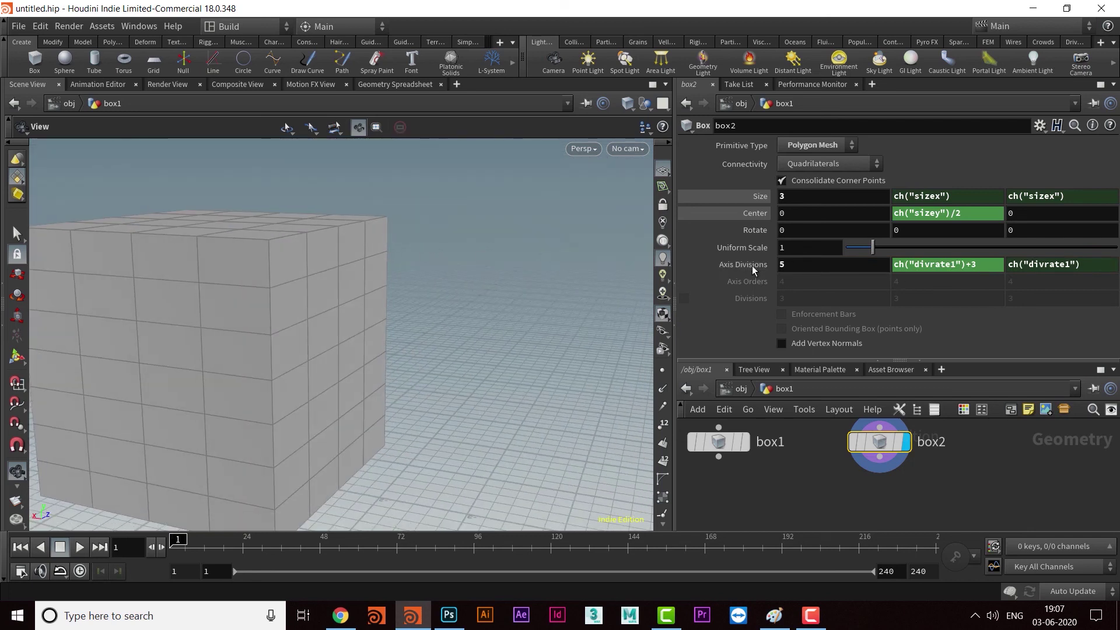
- Show the axis divisions as evaluated values instead of expressions and compare them with the box's mesh
left_click(750, 265)
left_click_drag(152, 496, 404, 352)
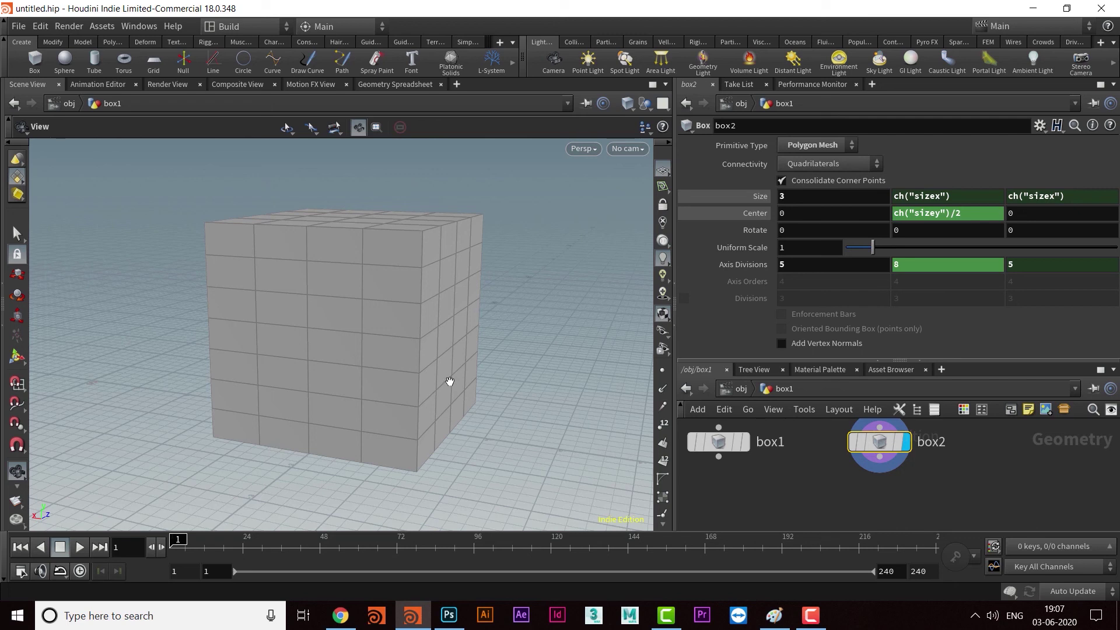
left_click_drag(450, 393, 372, 379)
mouse_move(404, 343)
left_mouse_down()
mouse_move(400, 352)
mouse_move(440, 372)
mouse_move(393, 408)
mouse_move(403, 351)
left_mouse_up()
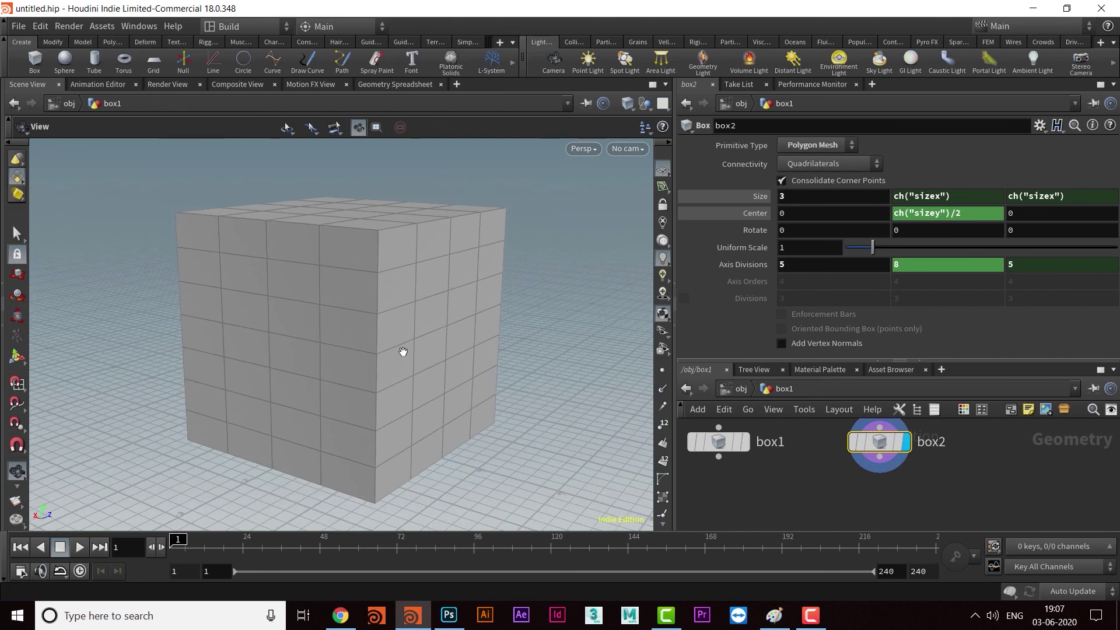